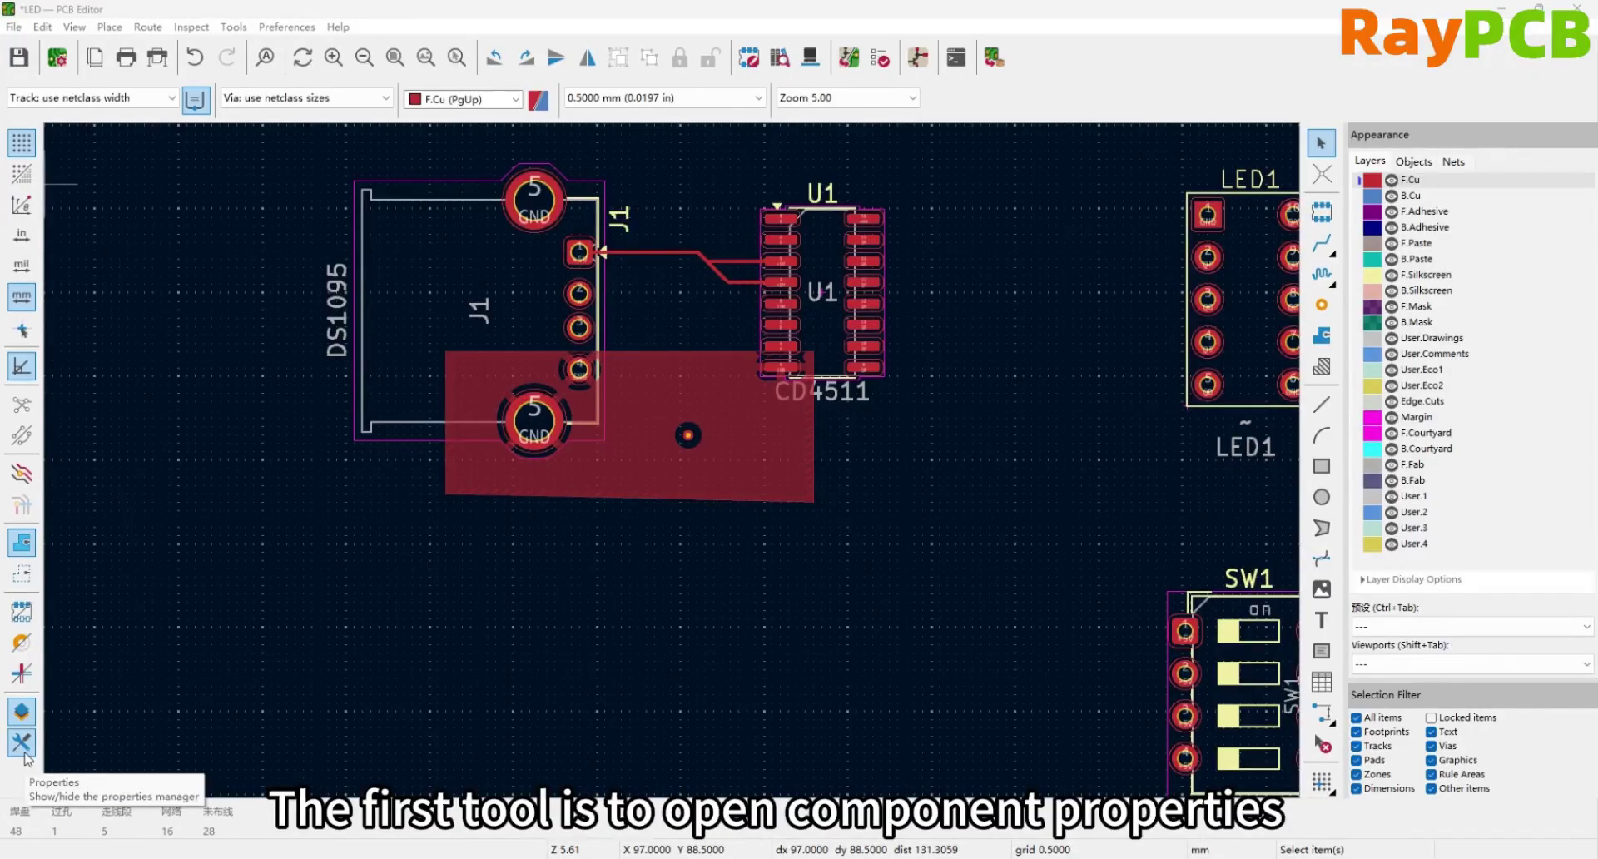
# Open the properties of connector footprint J1 and set its Y position to 95 mm.
pyautogui.click(21, 741)
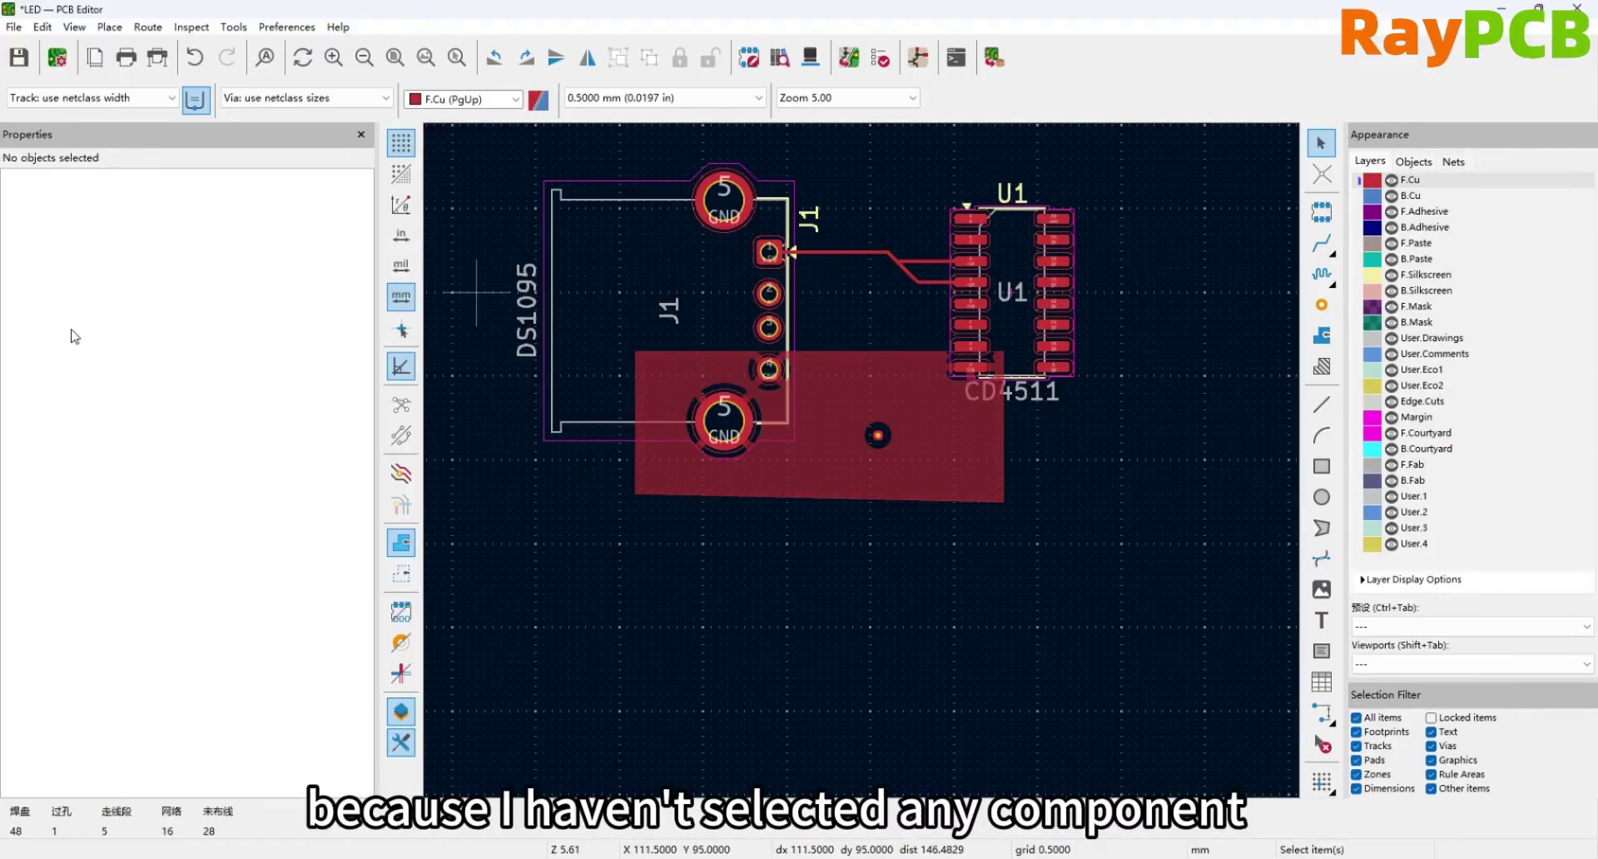
pyautogui.click(612, 279)
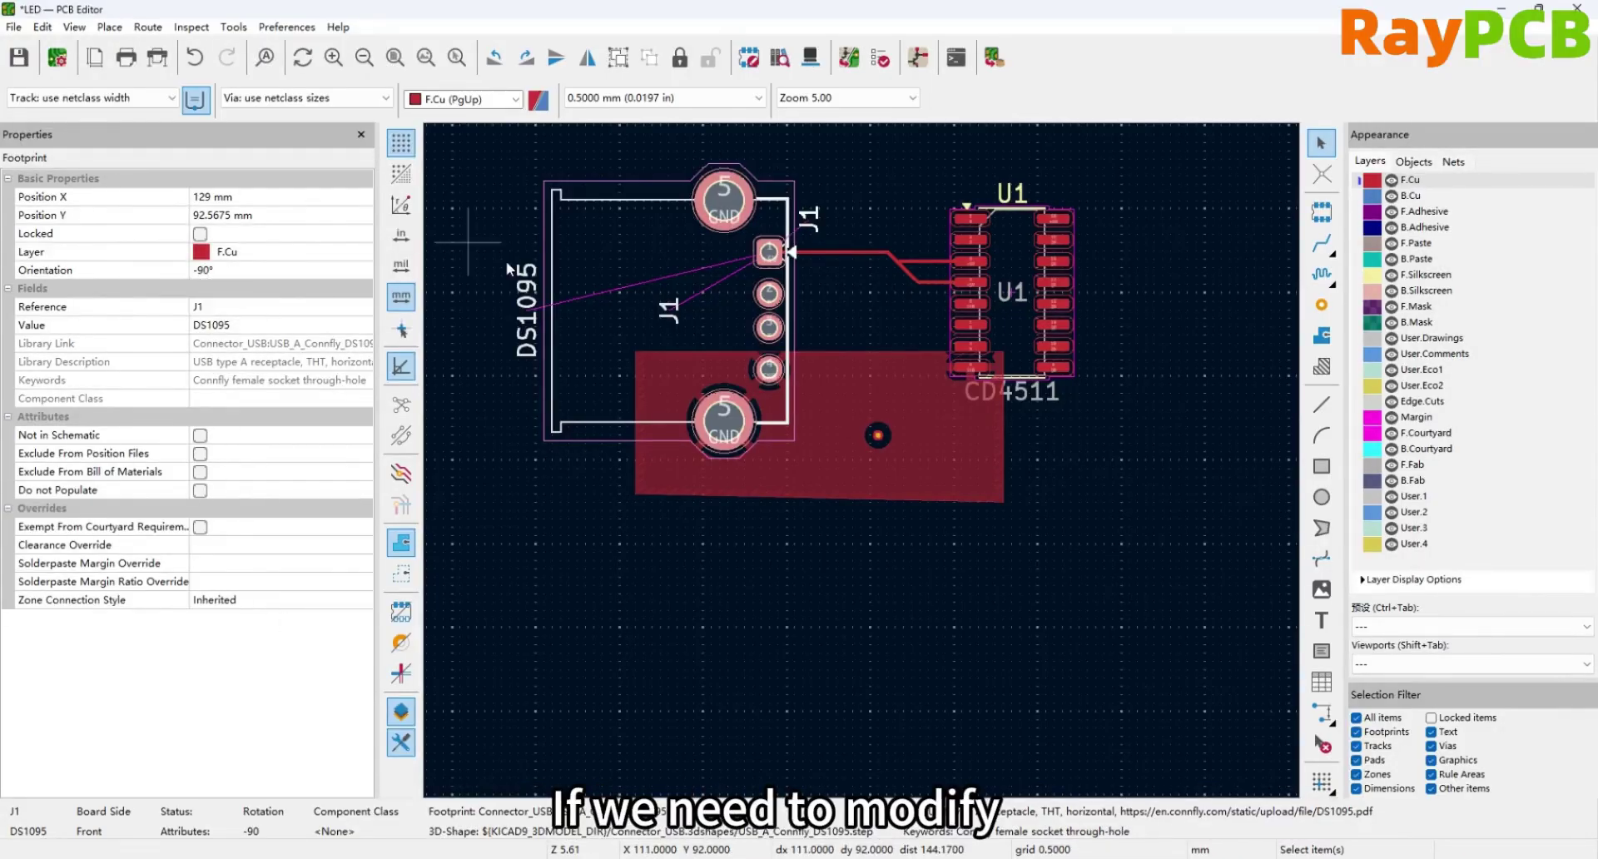
pyautogui.click(200, 198)
pyautogui.click(218, 216)
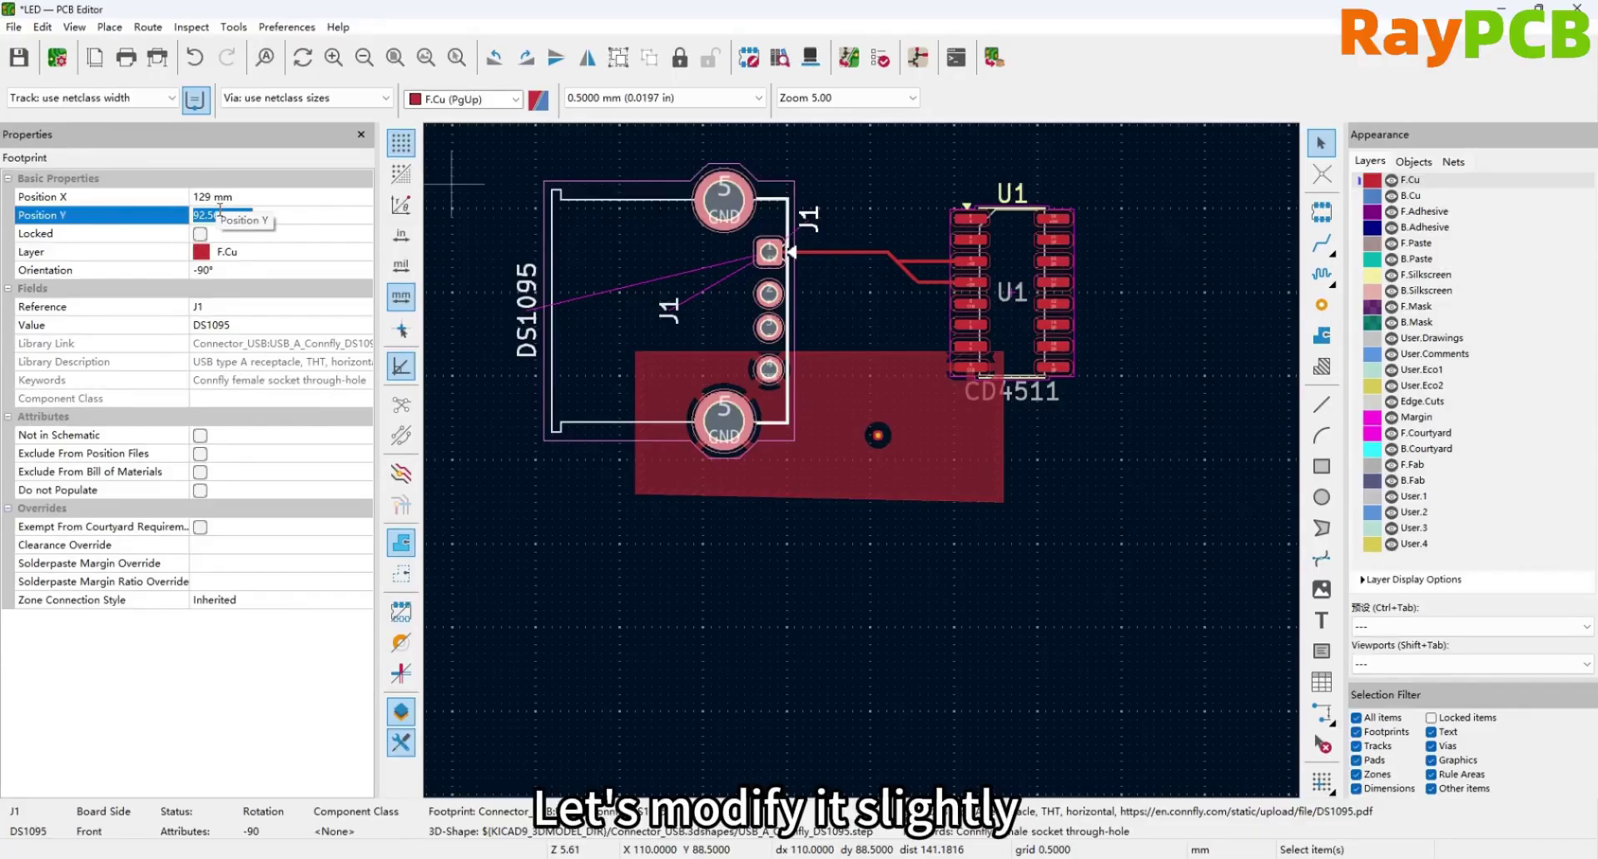
pyautogui.write('95')
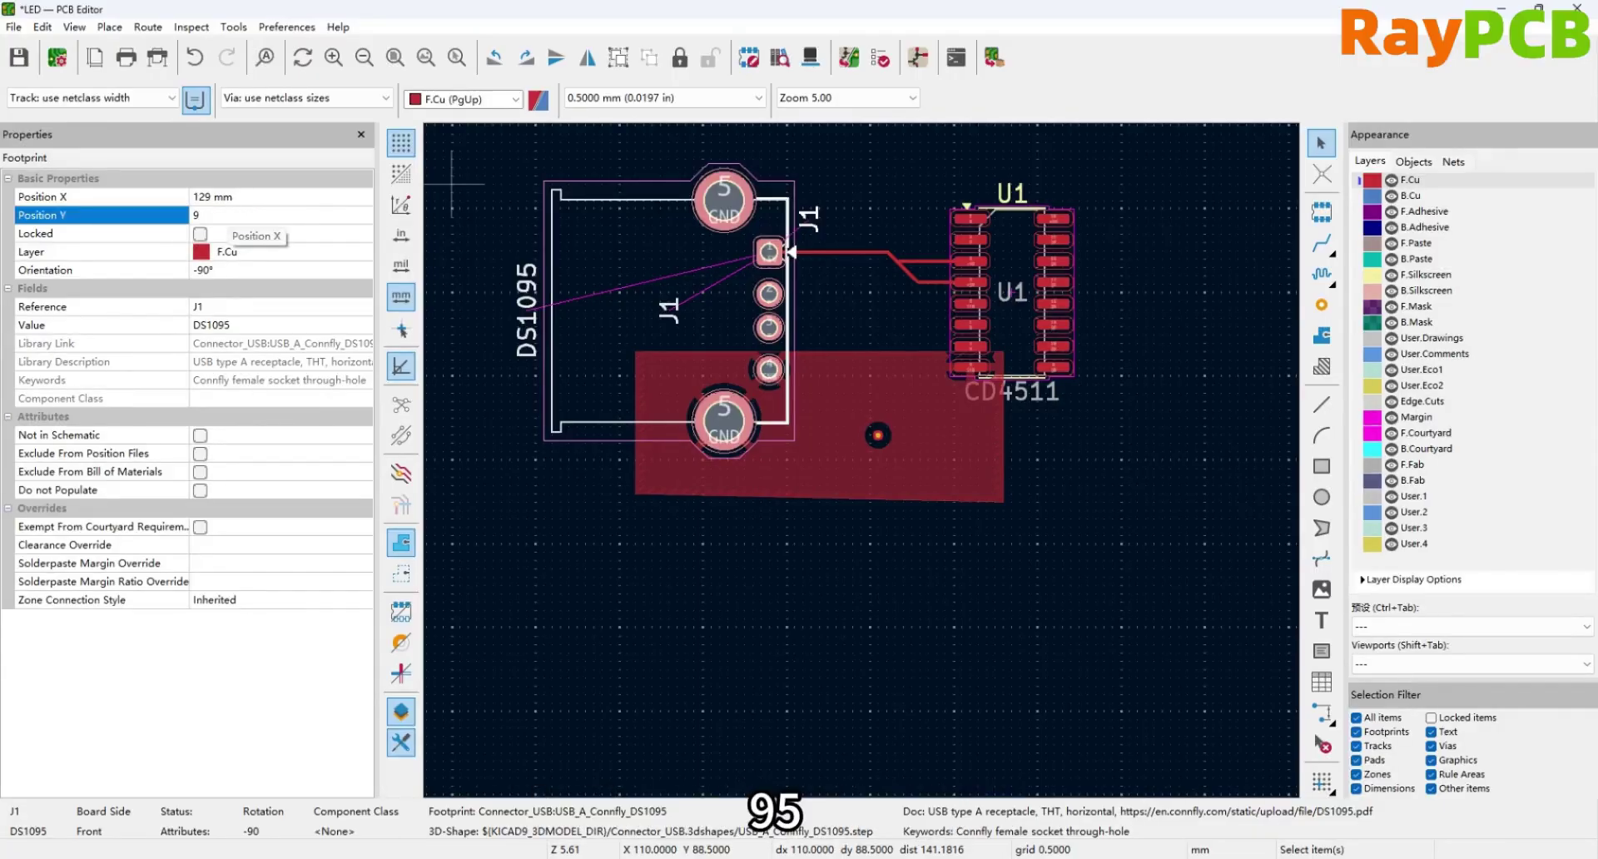
pyautogui.press('Return')
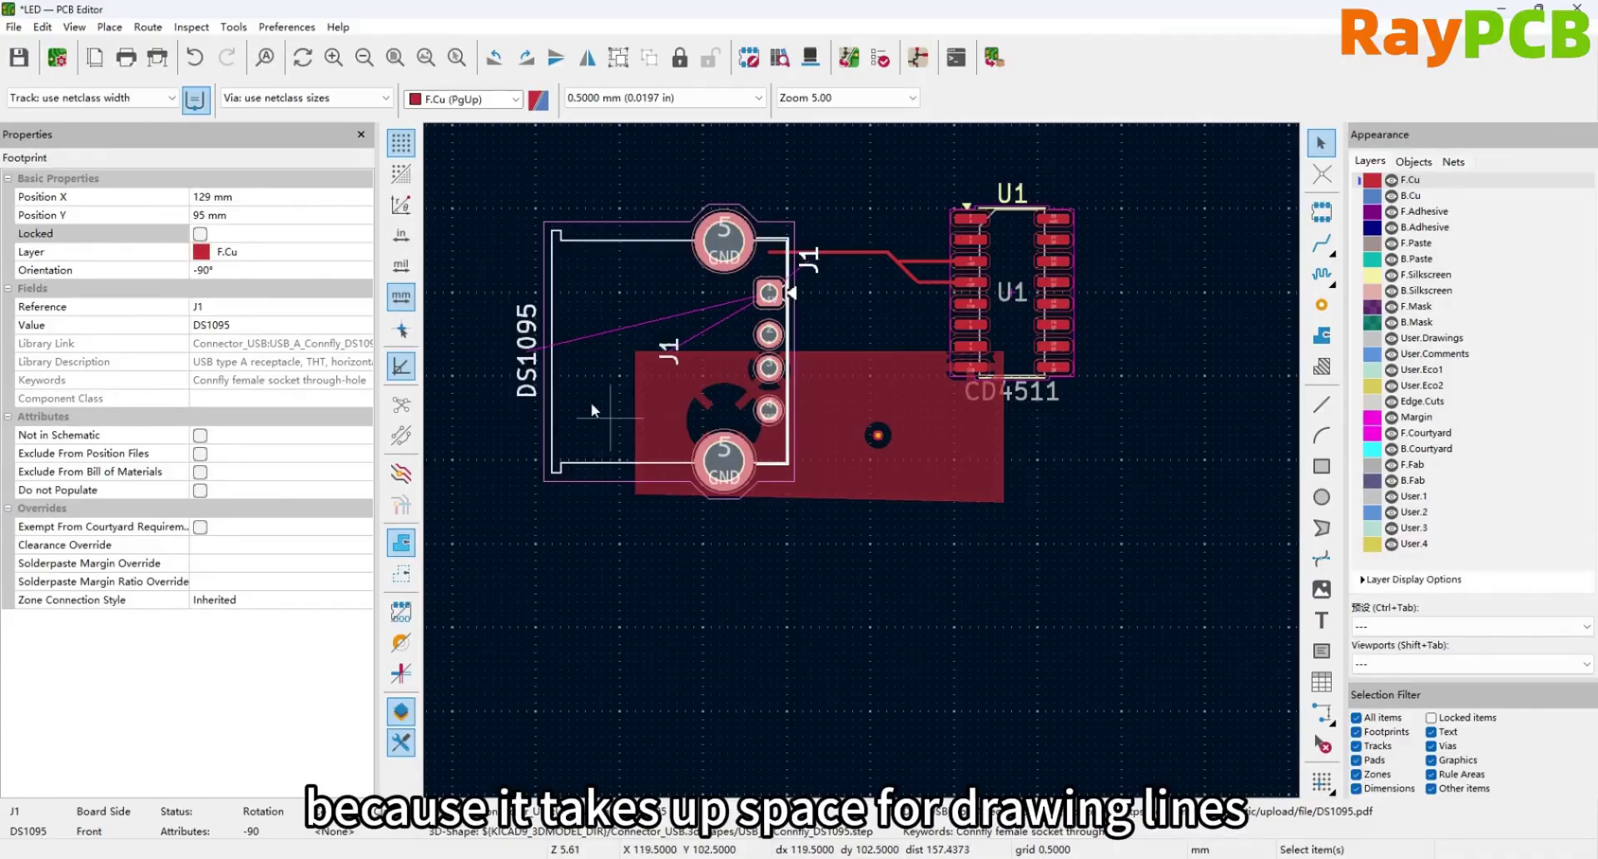
# Hide the properties manager and move connector J1 back up so pad 1 meets the end of its track.
pyautogui.click(399, 744)
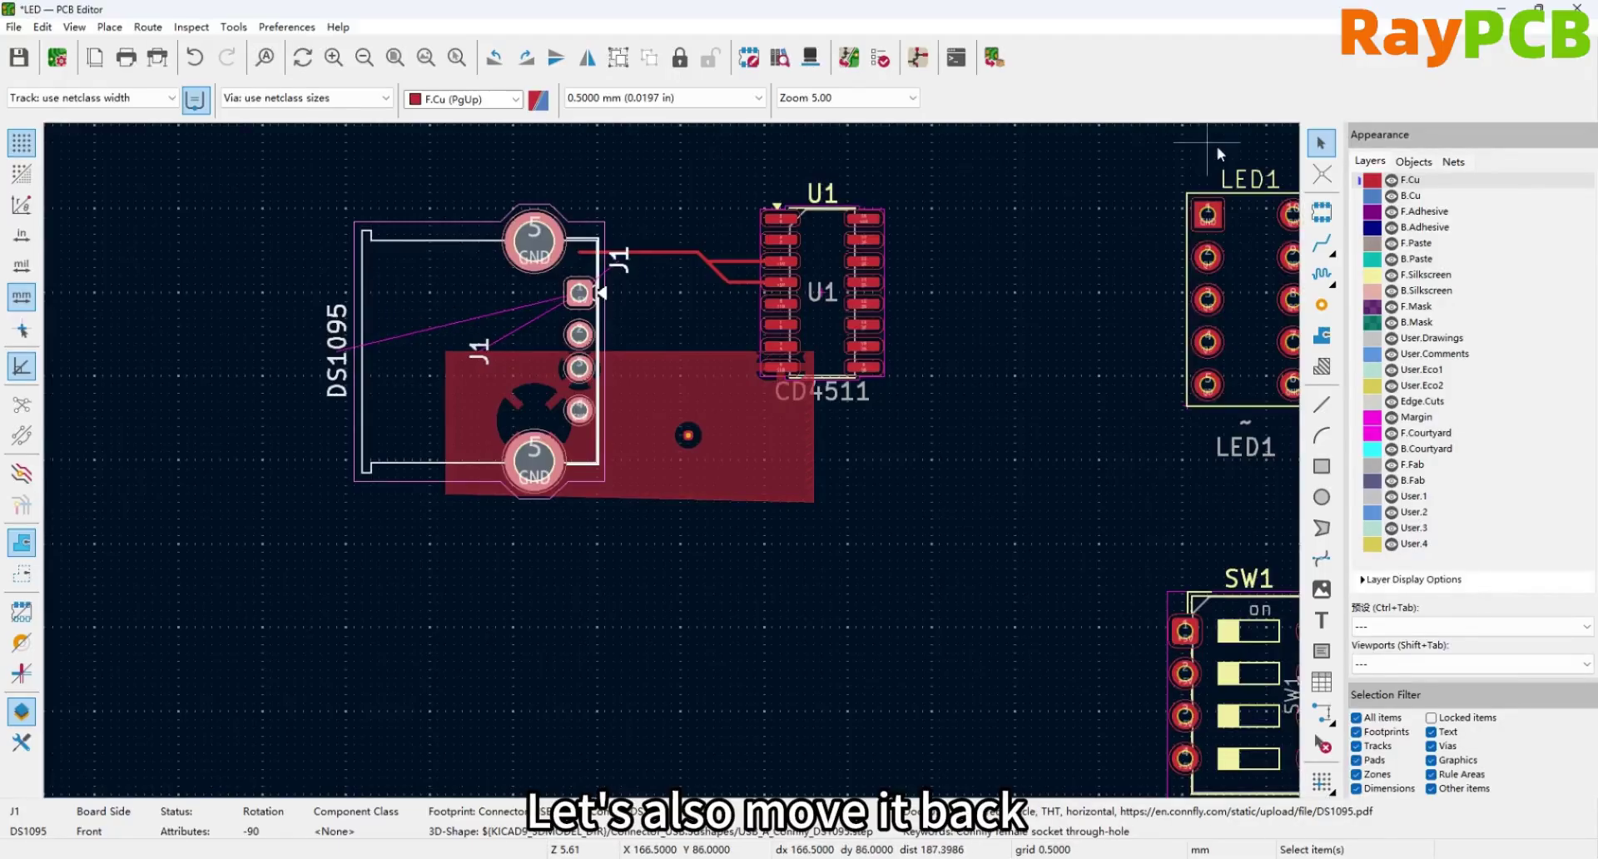
pyautogui.moveTo(515, 311); pyautogui.dragTo(478, 310)
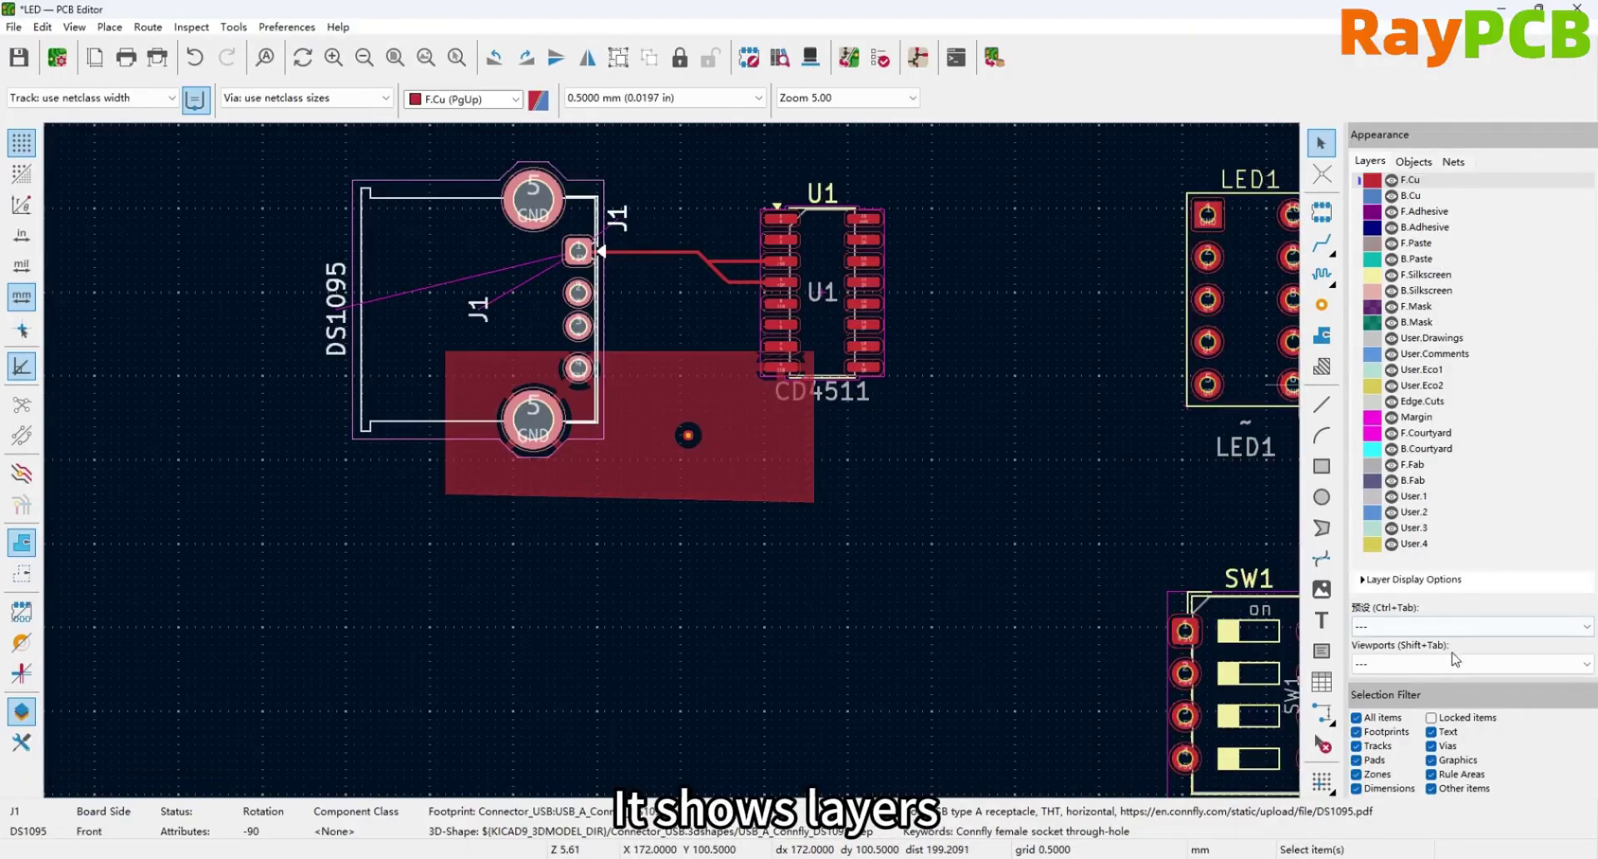
# Review the object display and net settings in the appearance manager, and return to its layer list.
pyautogui.click(1424, 166)
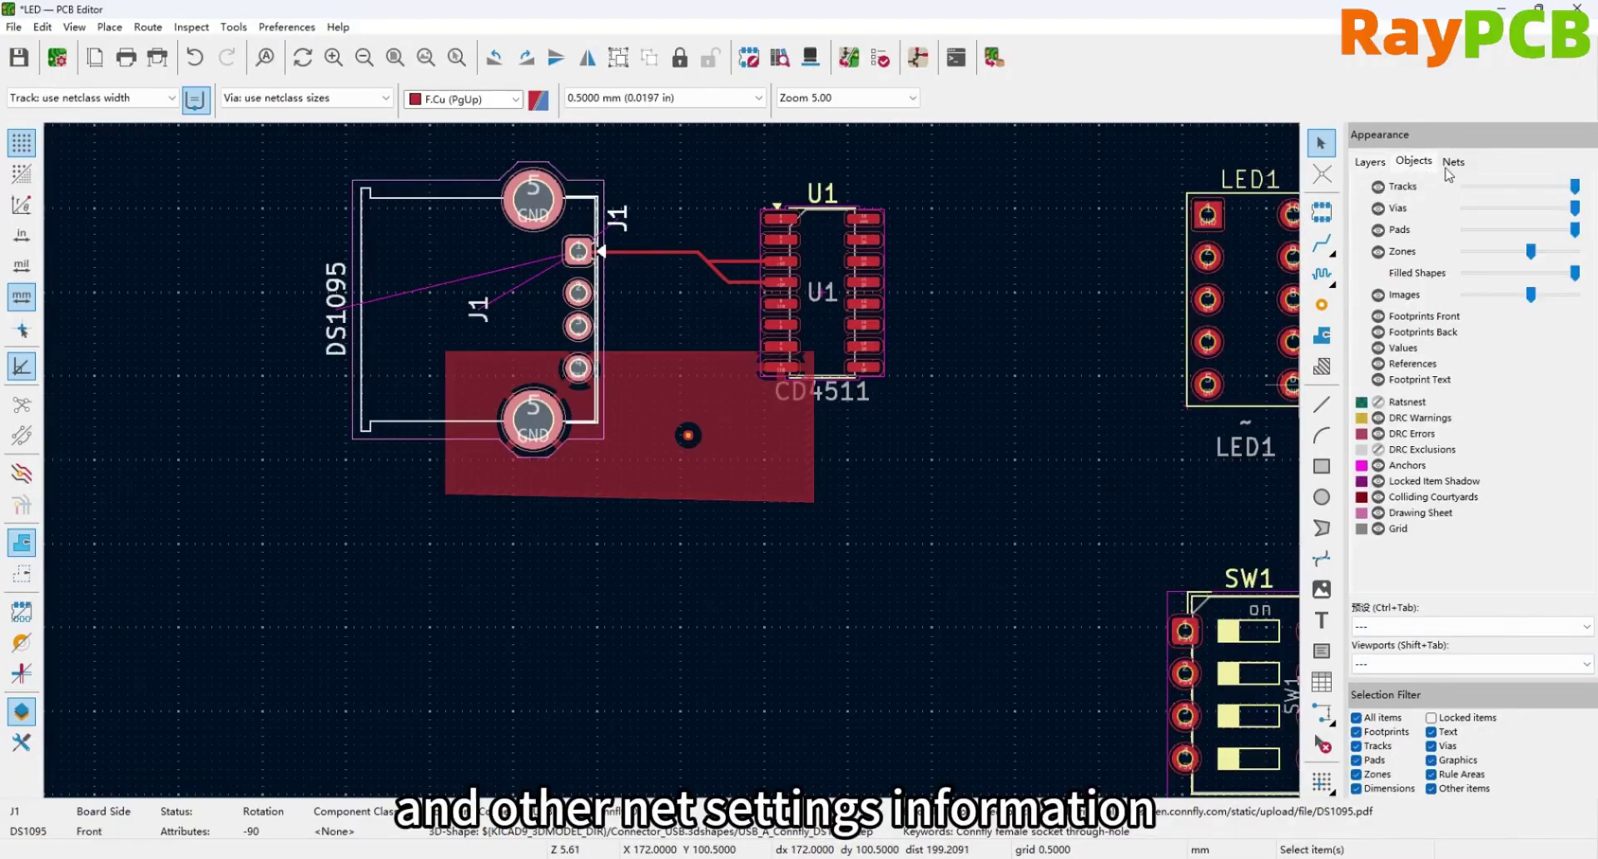
pyautogui.click(1453, 169)
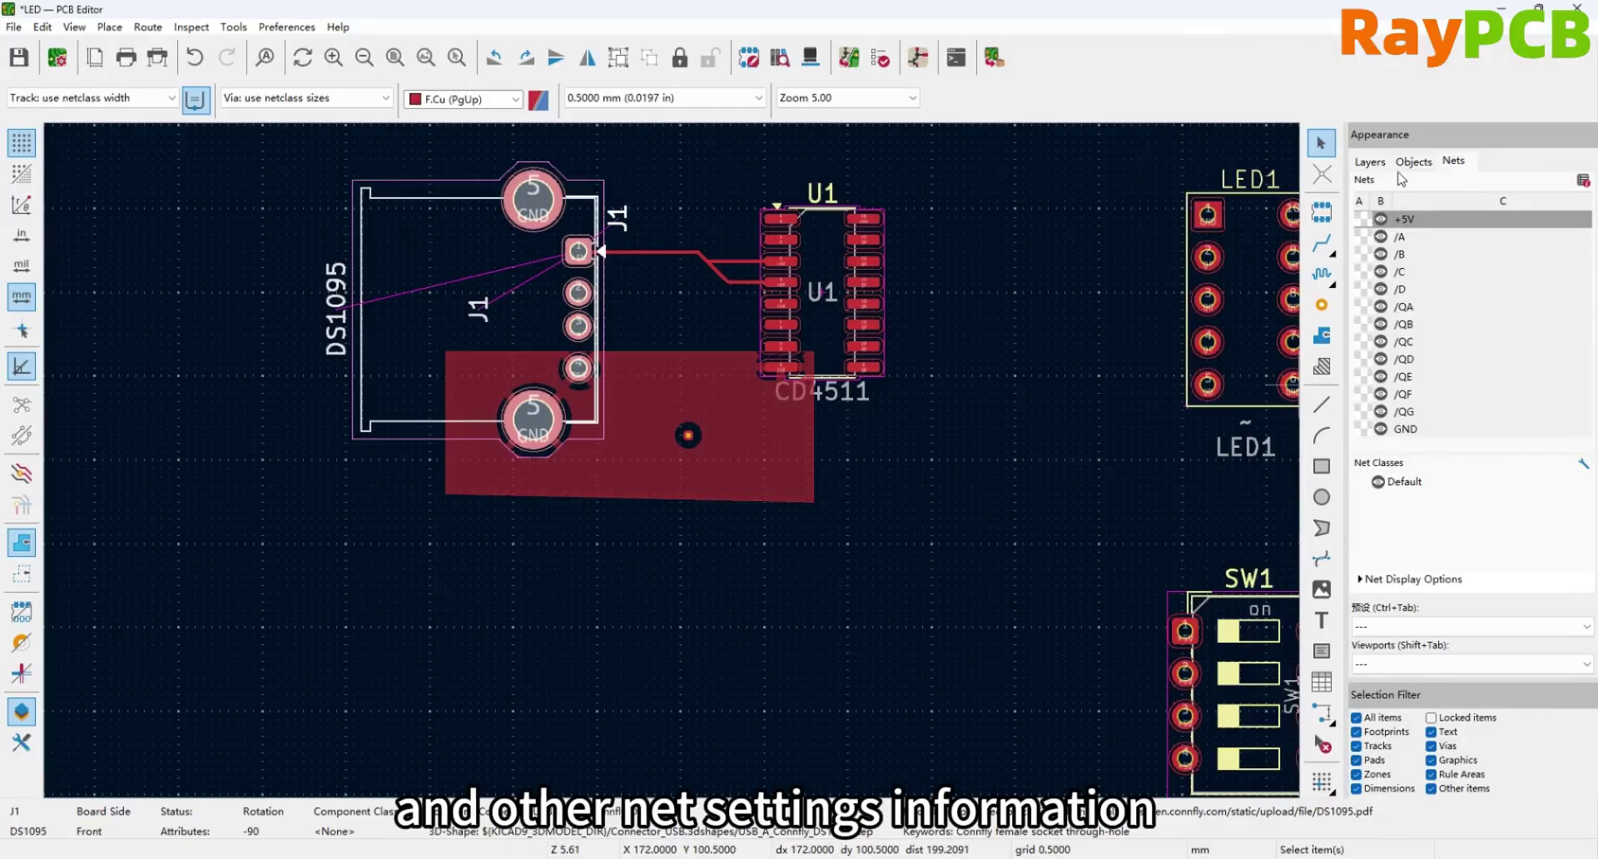
pyautogui.click(1371, 163)
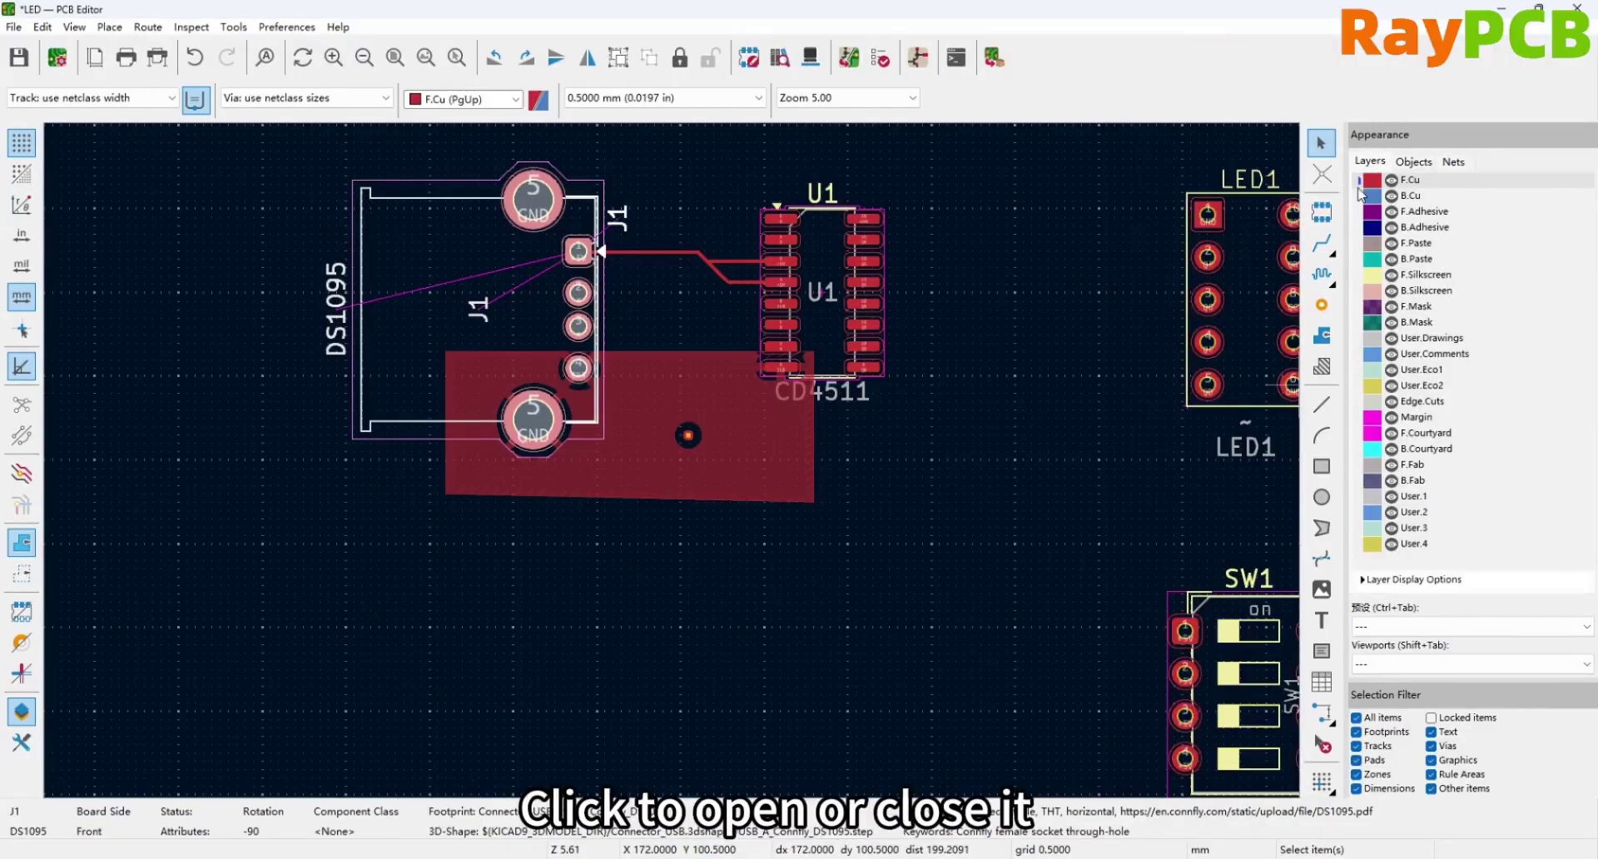
# Toggle the appearance manager off and on, leaving it hidden to free space for routing.
pyautogui.click(20, 715)
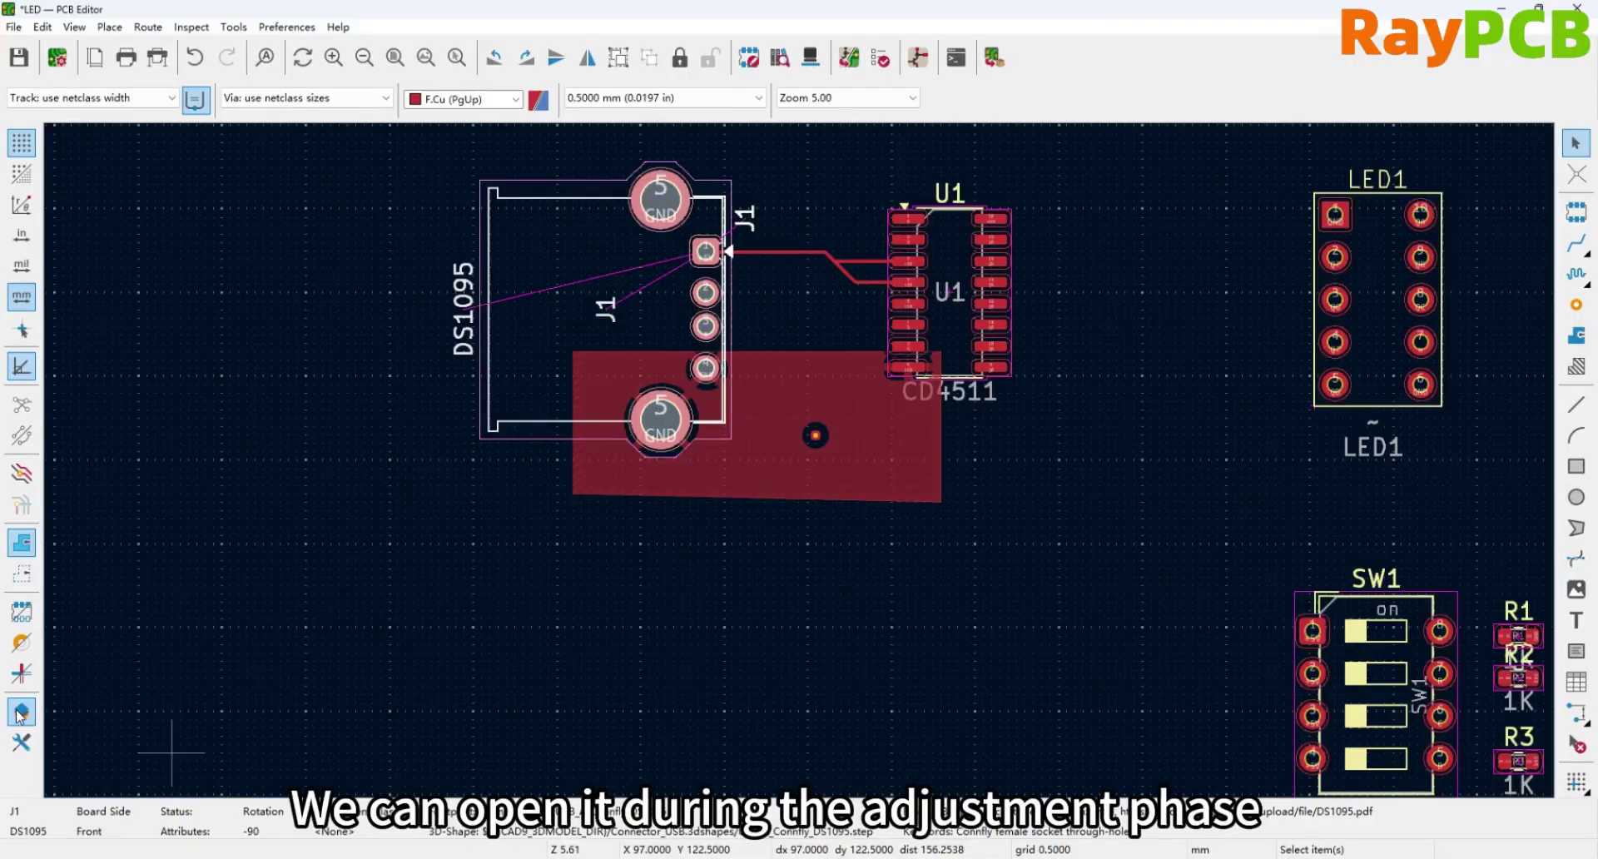
pyautogui.click(19, 714)
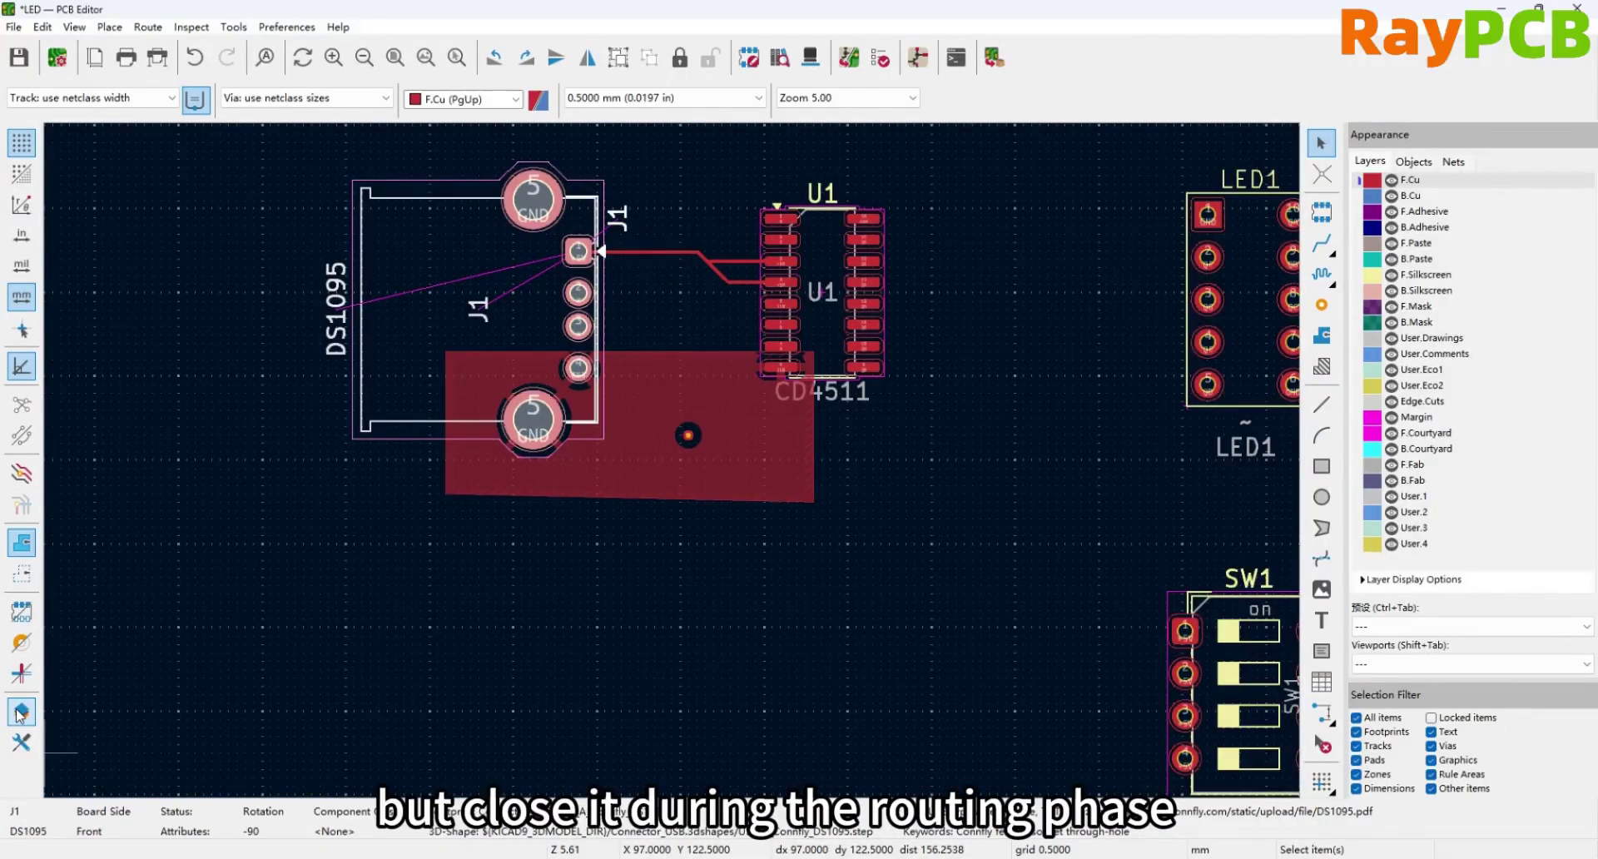
pyautogui.click(18, 714)
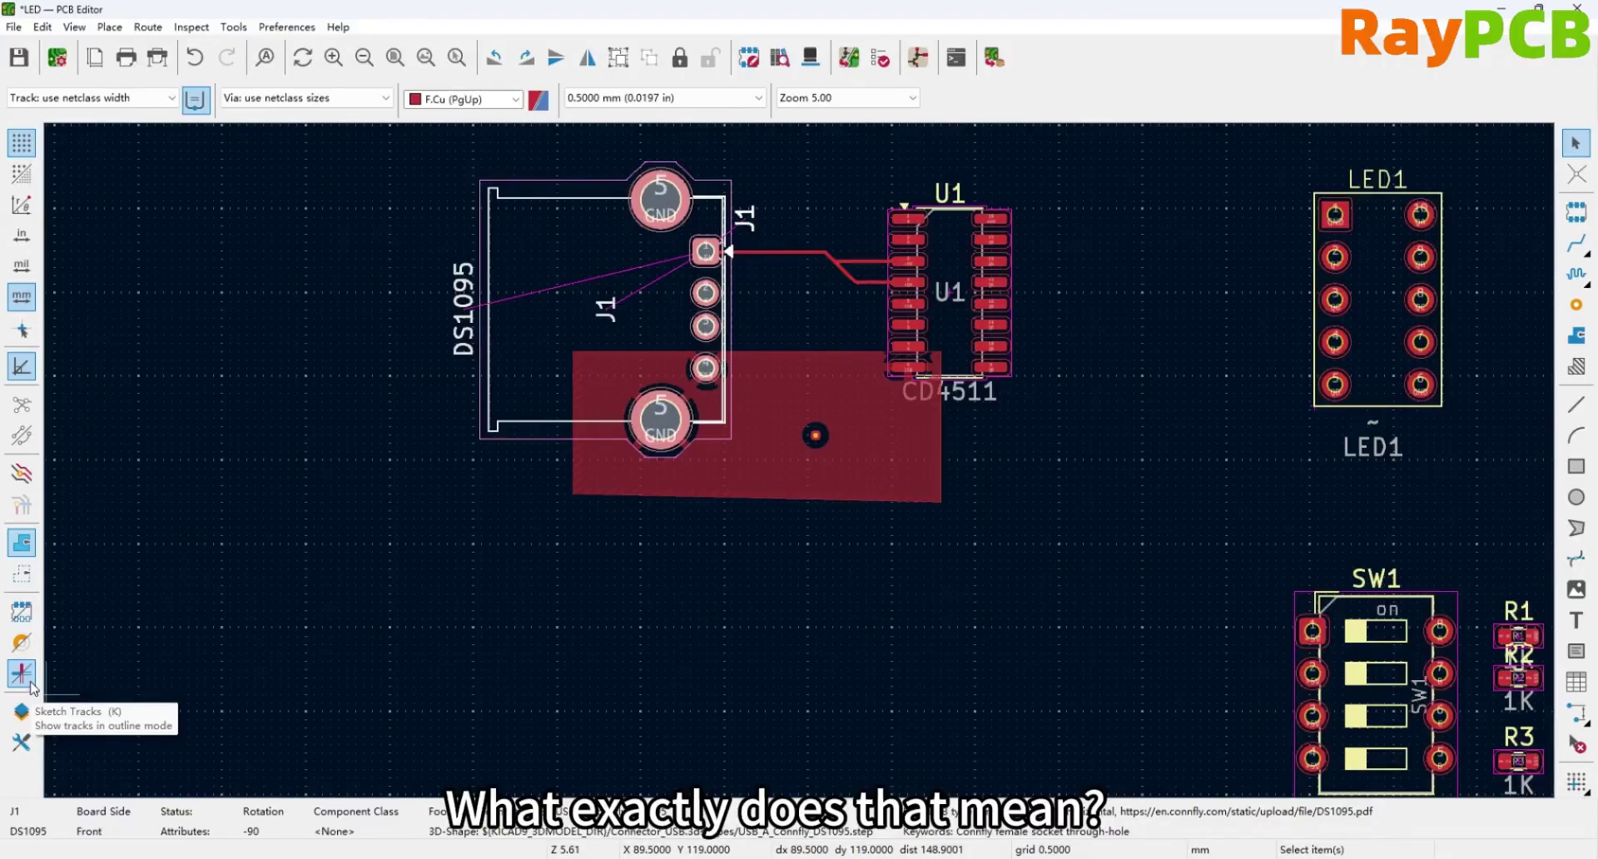
# Display the tracks between J1 and U1 in outline mode and return them to filled mode.
pyautogui.scroll(1, 823, 229)
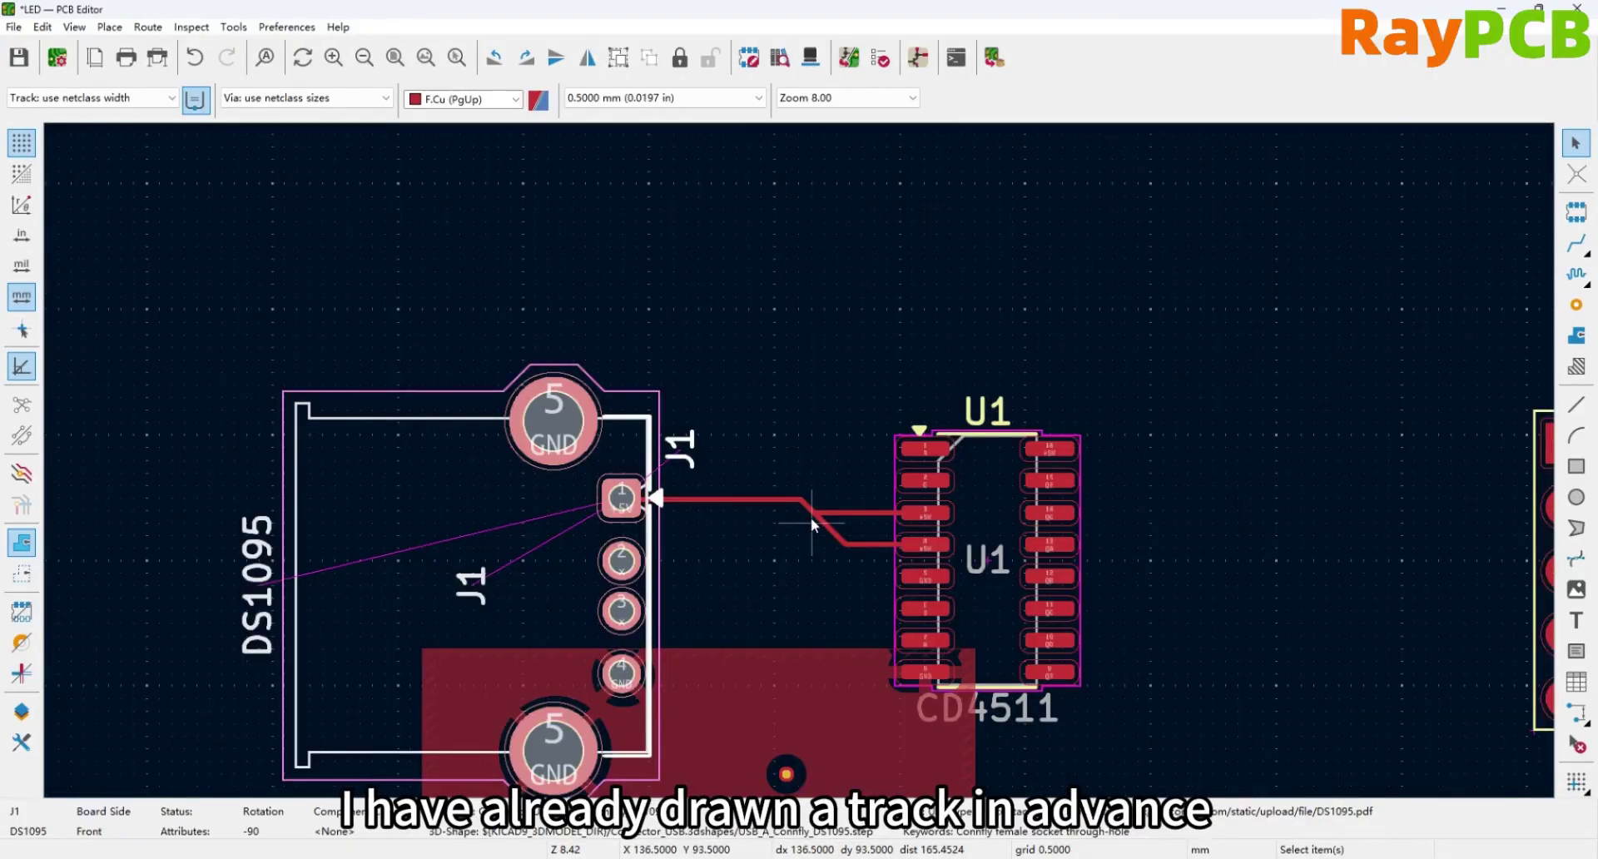
pyautogui.click(25, 673)
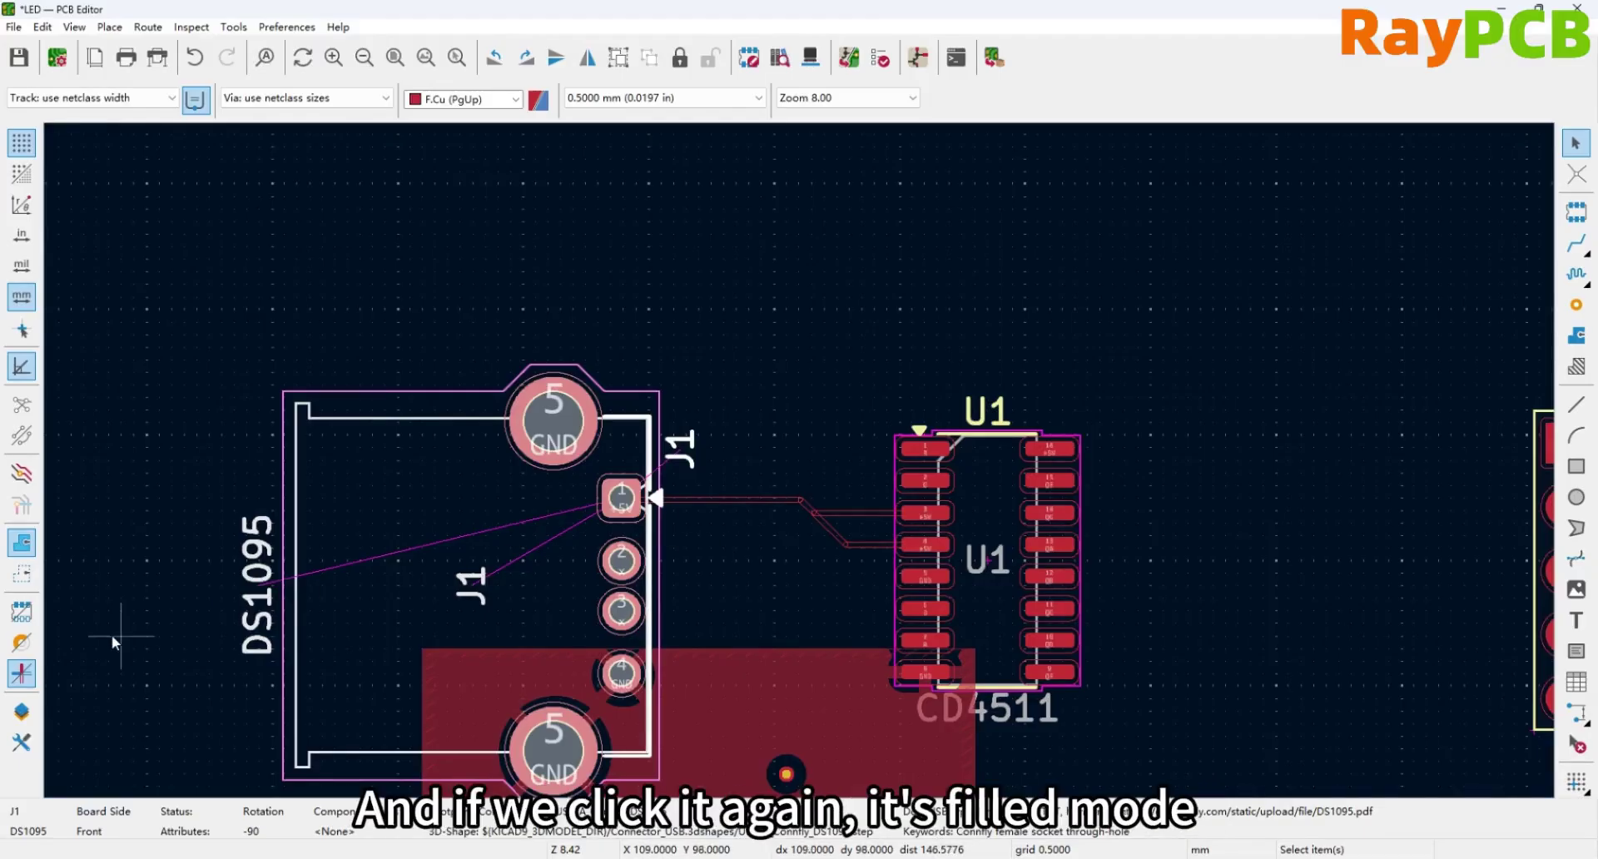
pyautogui.click(25, 676)
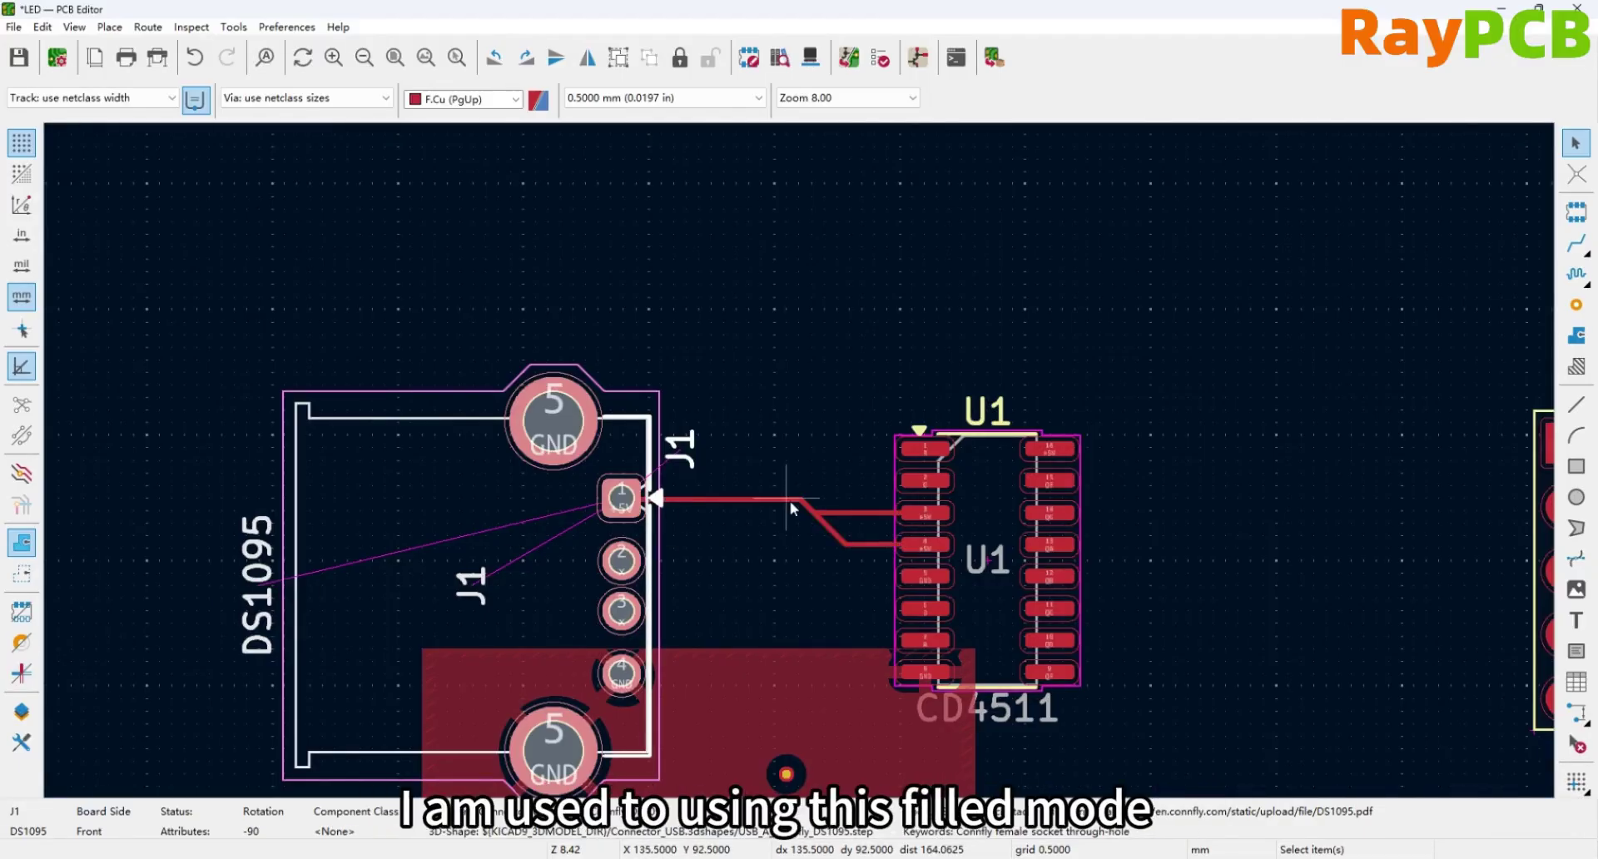
# Display the pads of J1 and U1 in outline mode and return them to filled mode.
pyautogui.scroll(2, 792, 497)
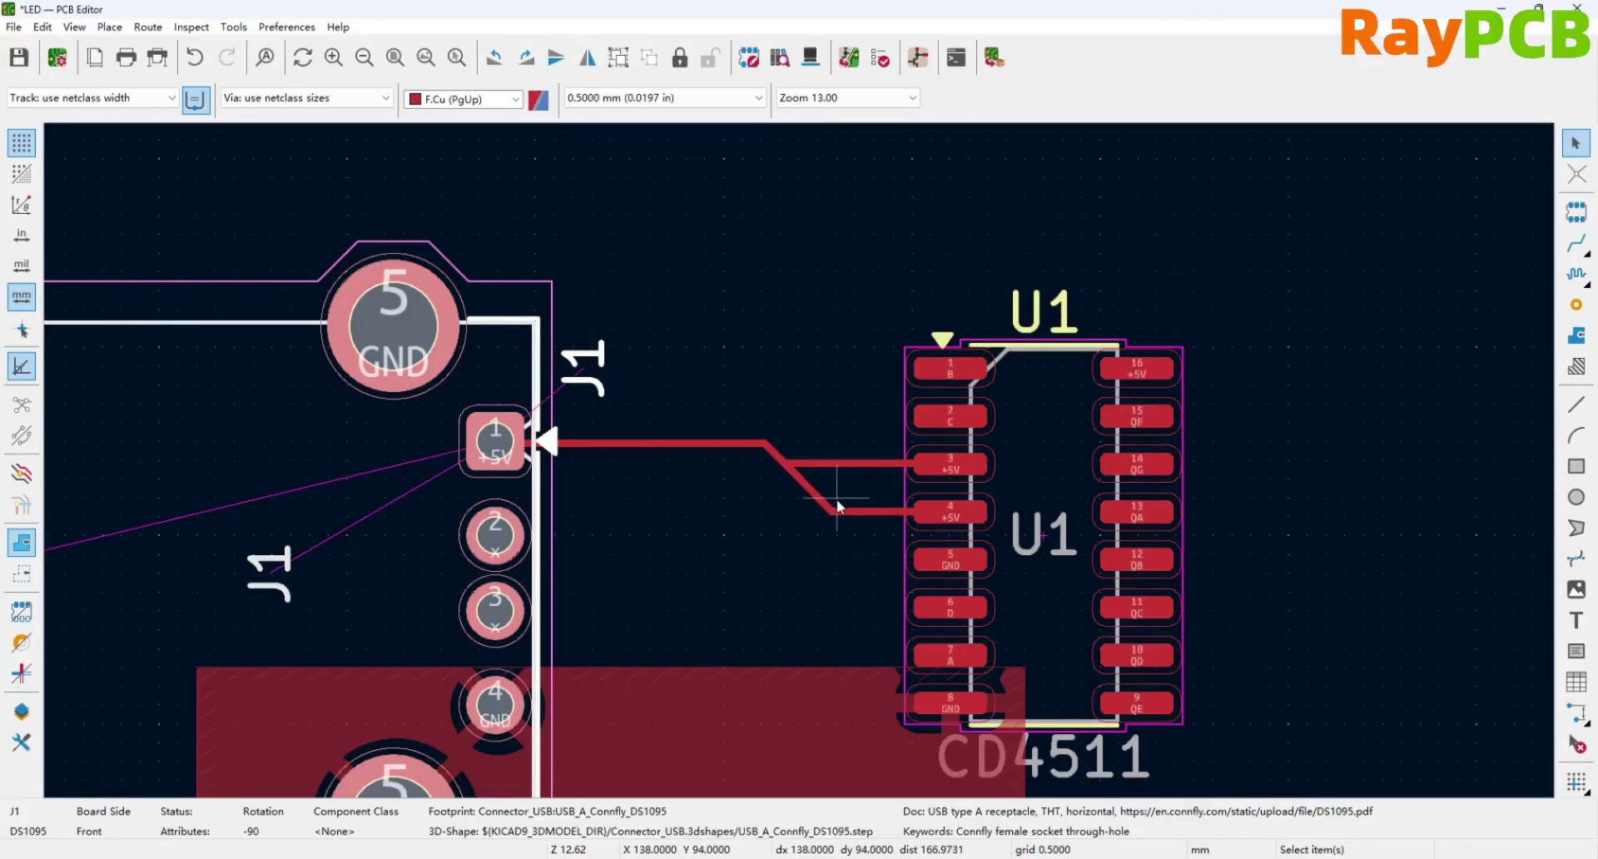
pyautogui.click(18, 609)
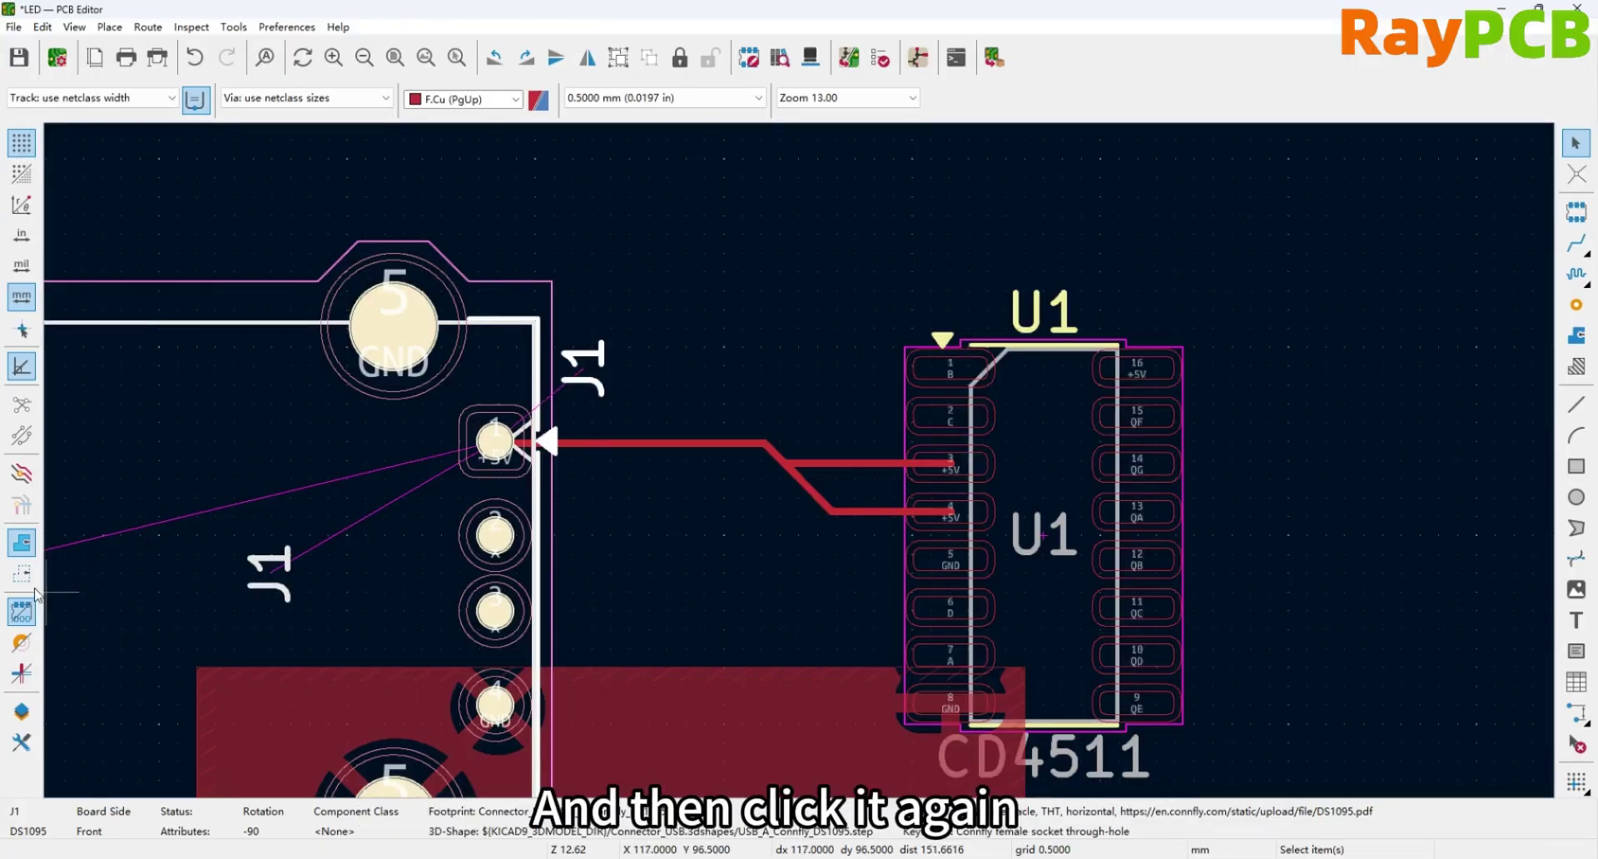
pyautogui.click(34, 614)
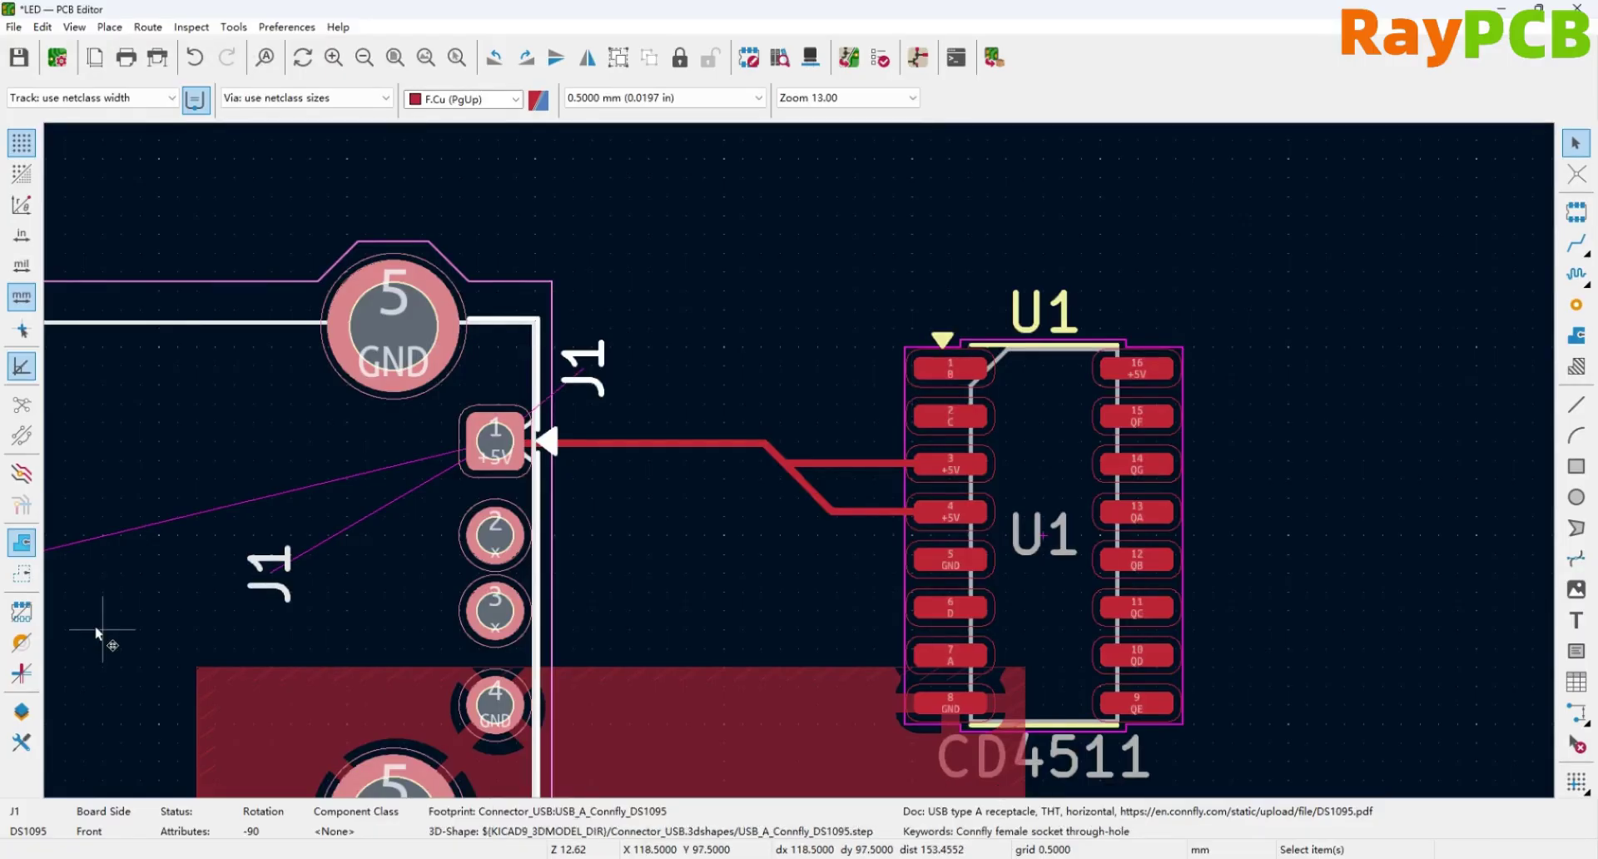
# Switch the GND copper zone repeatedly between outline-only and filled display, ending with the zone fill shown.
pyautogui.scroll(-2, 332, 633)
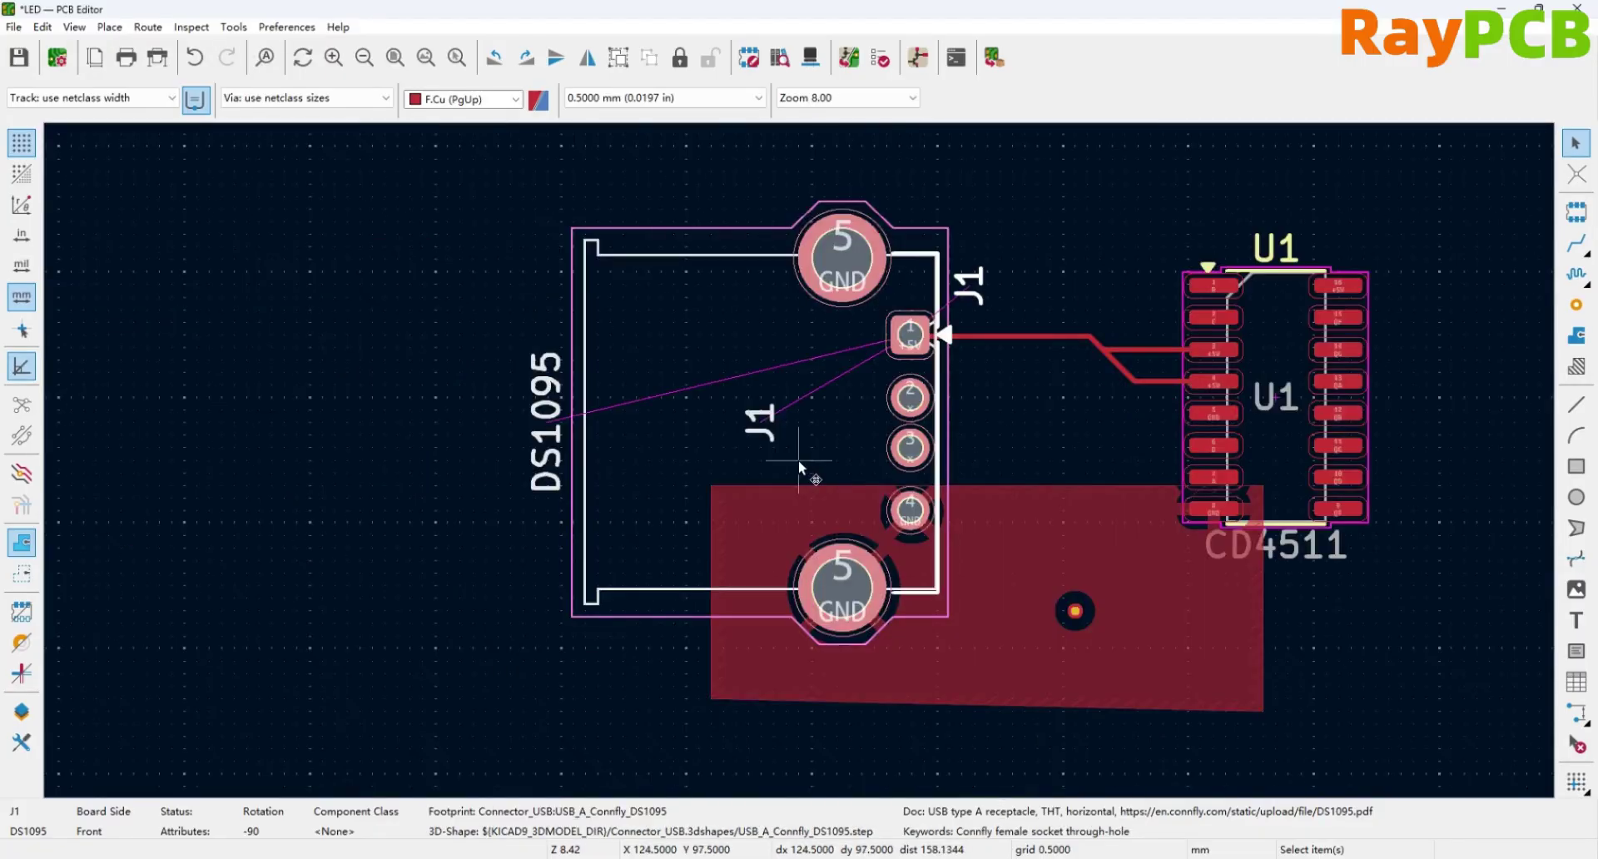
pyautogui.click(18, 581)
pyautogui.click(22, 542)
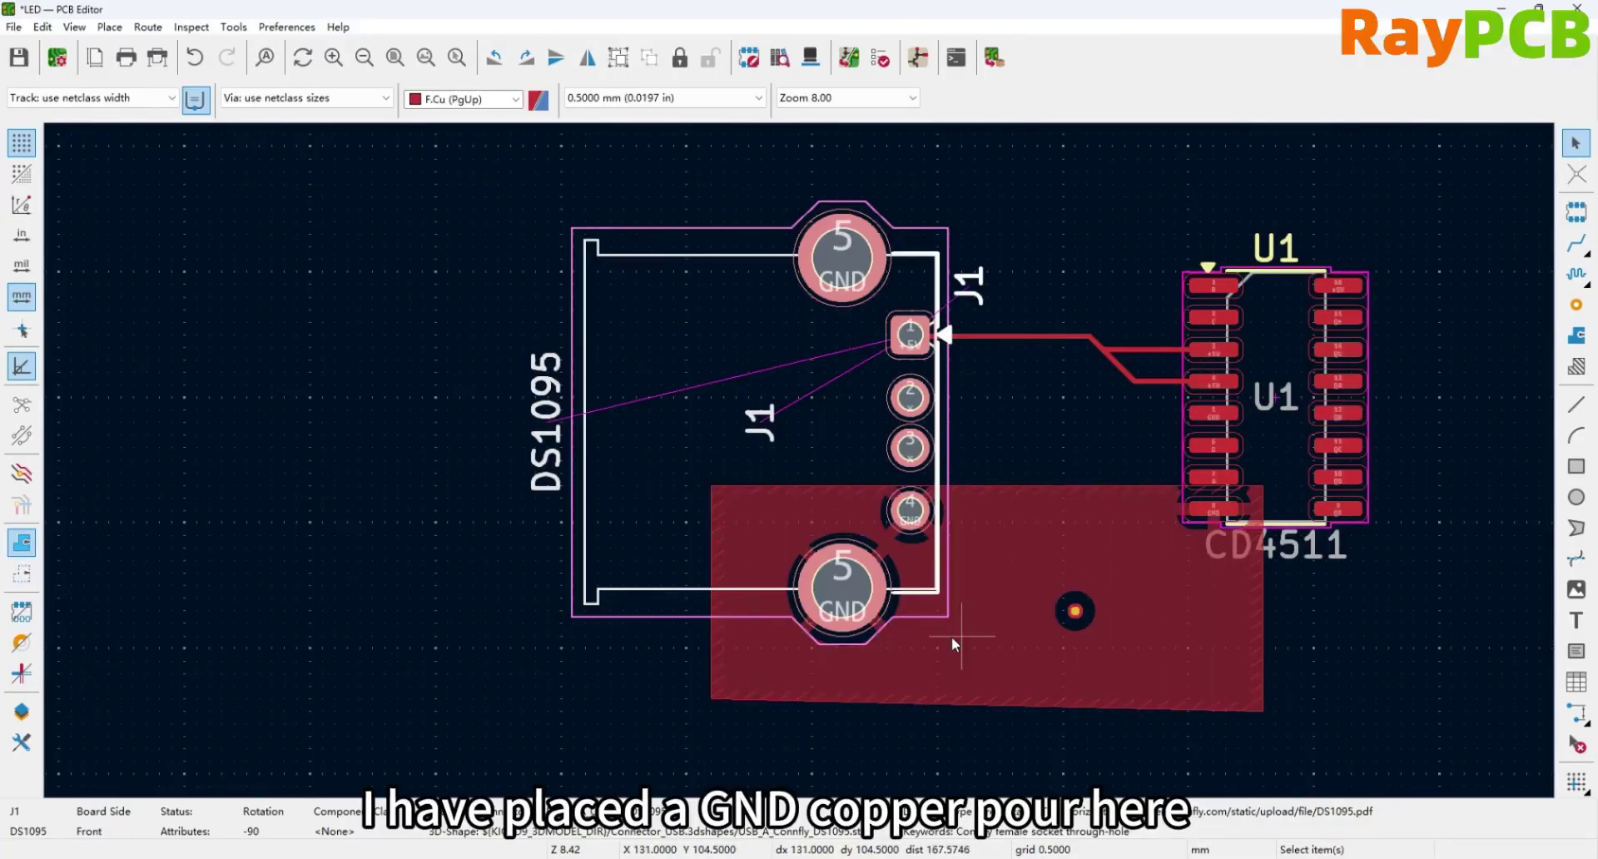
pyautogui.click(22, 573)
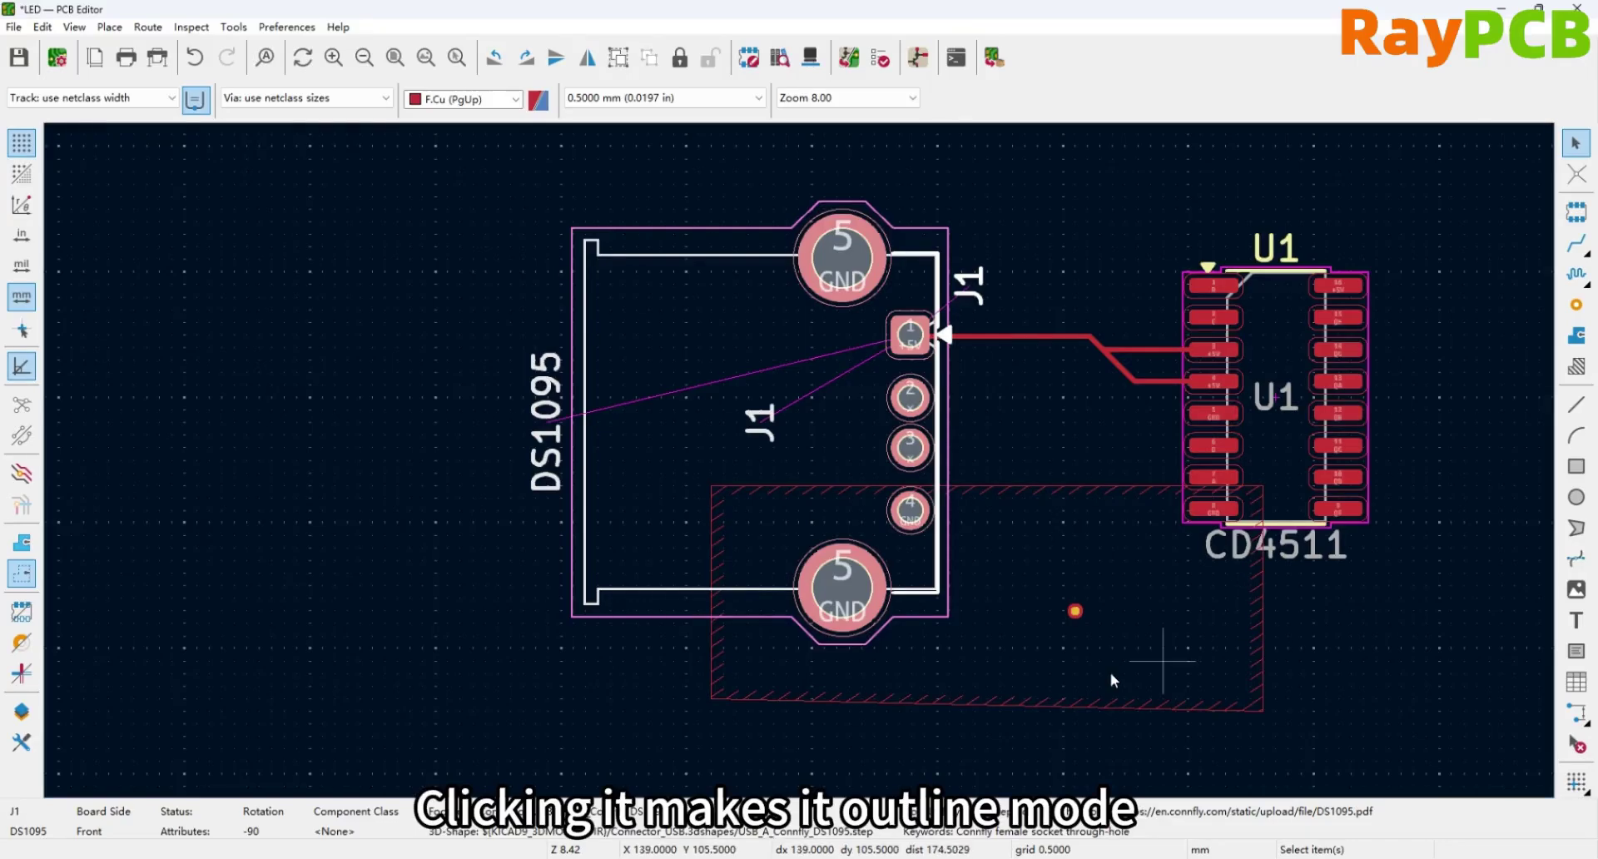
pyautogui.click(23, 543)
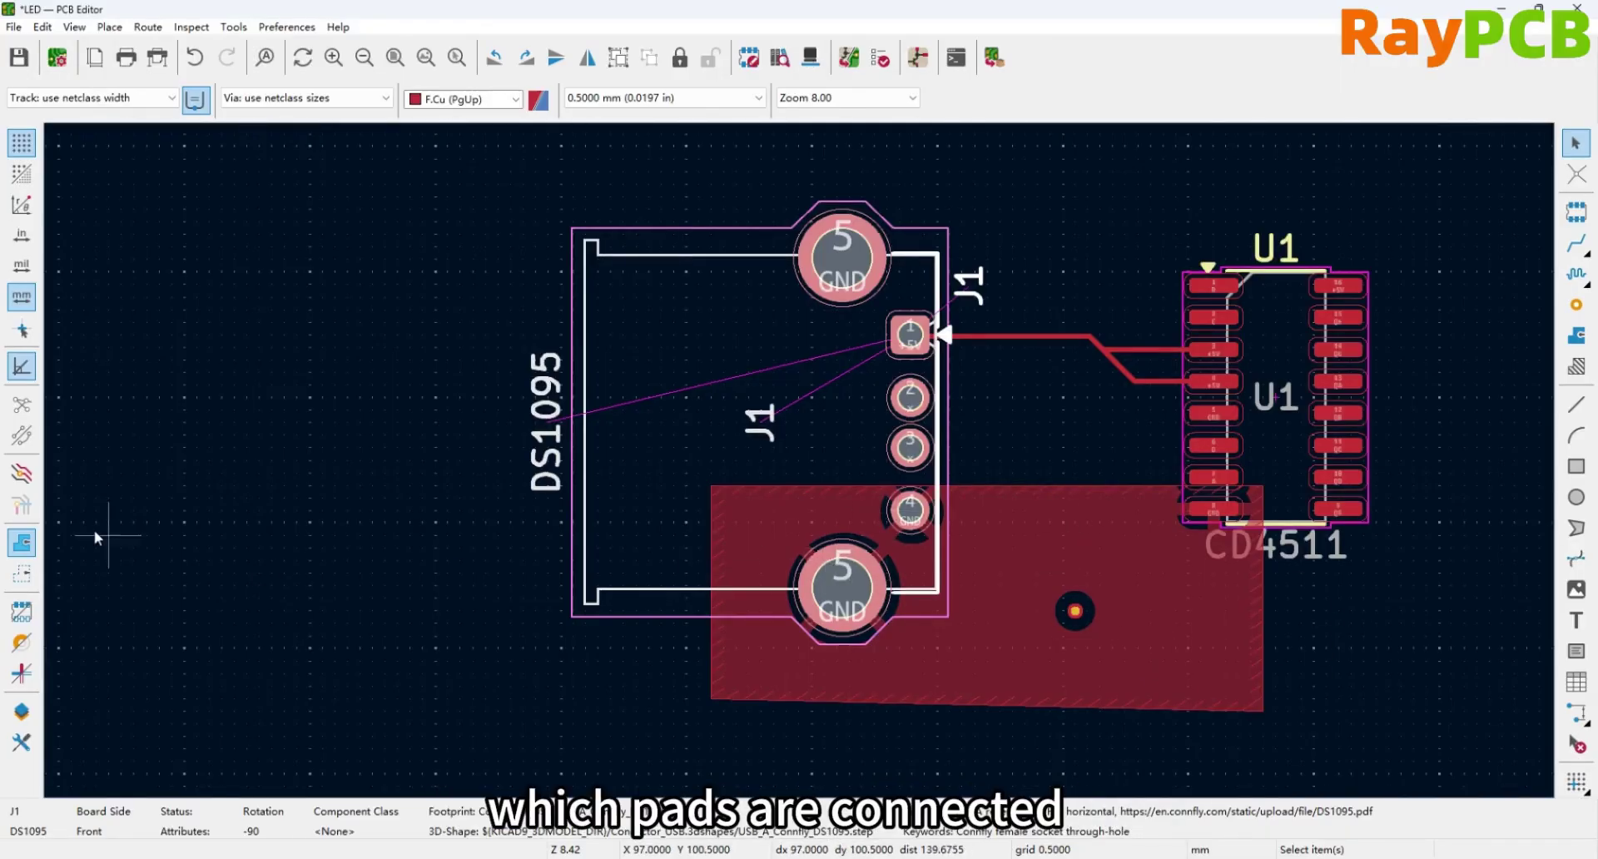
pyautogui.click(23, 574)
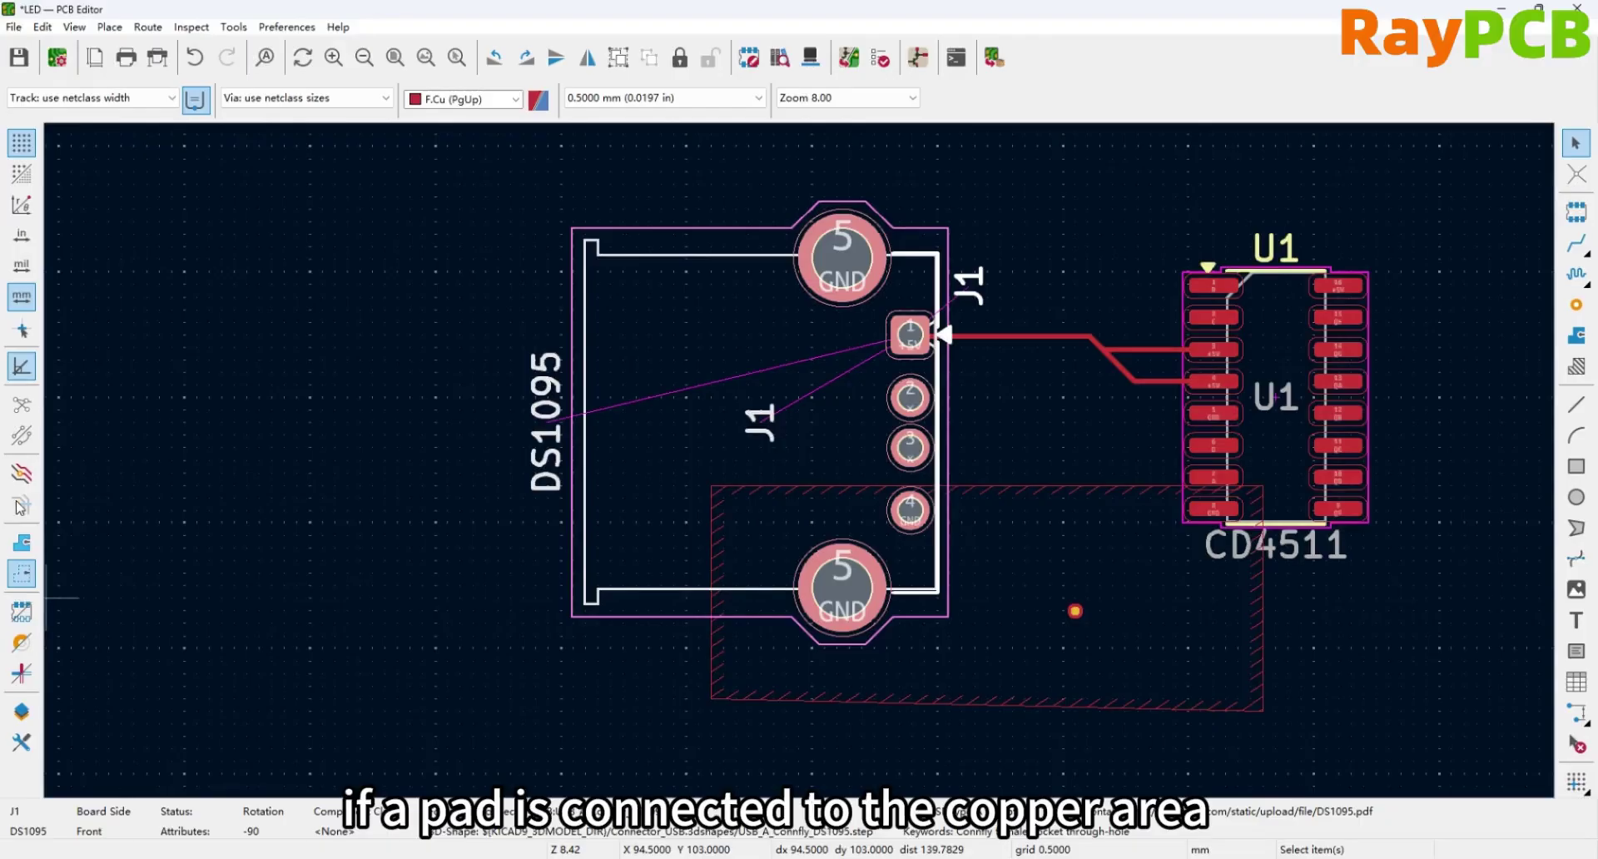
pyautogui.click(25, 542)
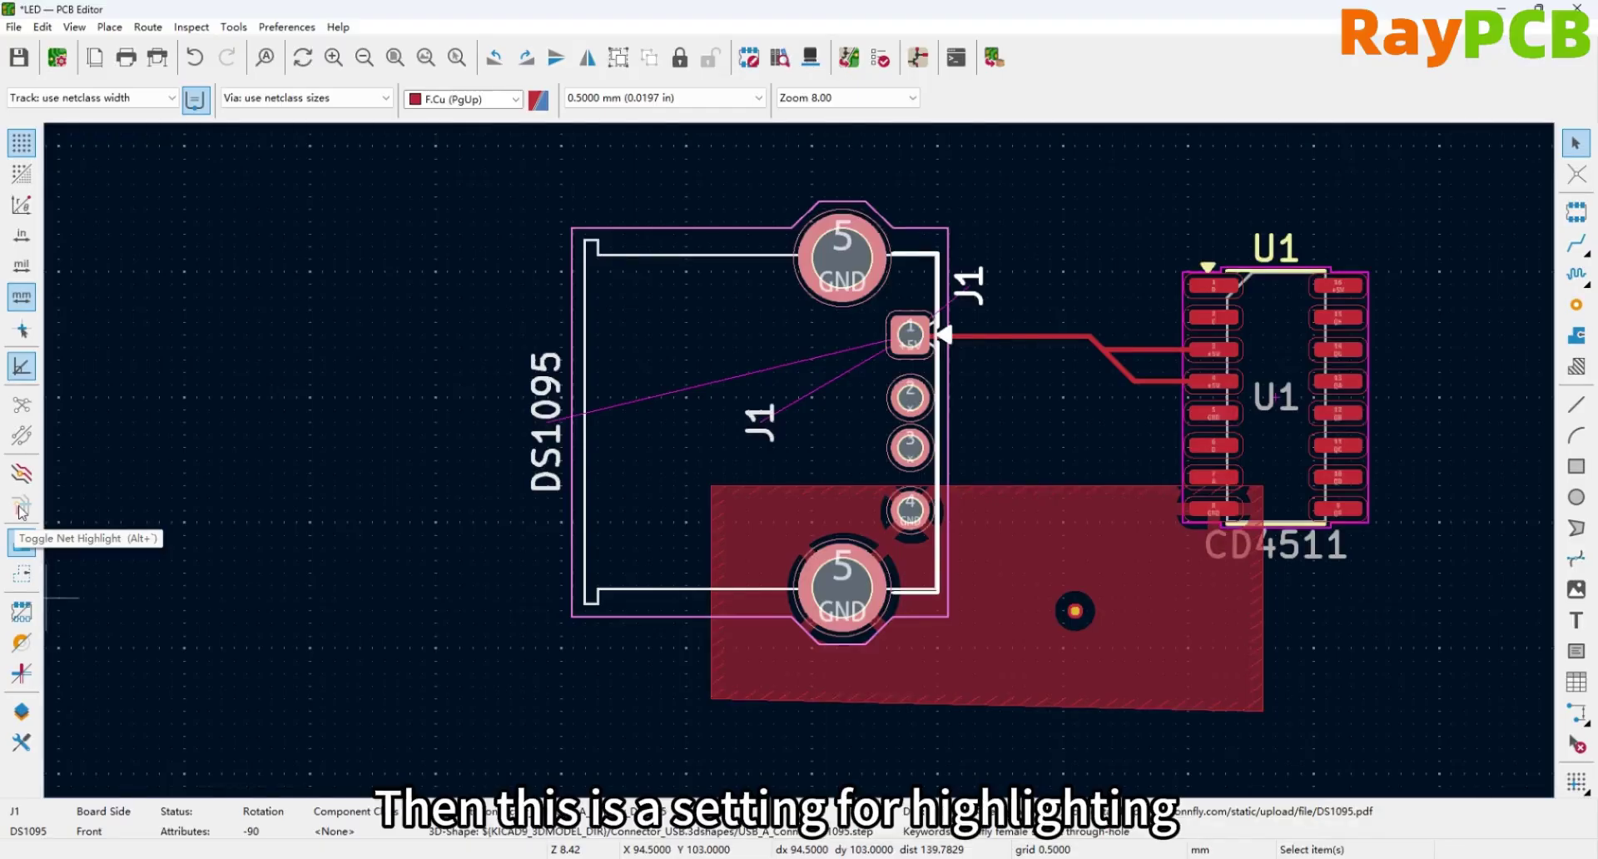
# Highlight the +5V net from the J1–U1 track, toggle the highlight off and on, and examine which pads across the board share it.
pyautogui.click(1034, 332)
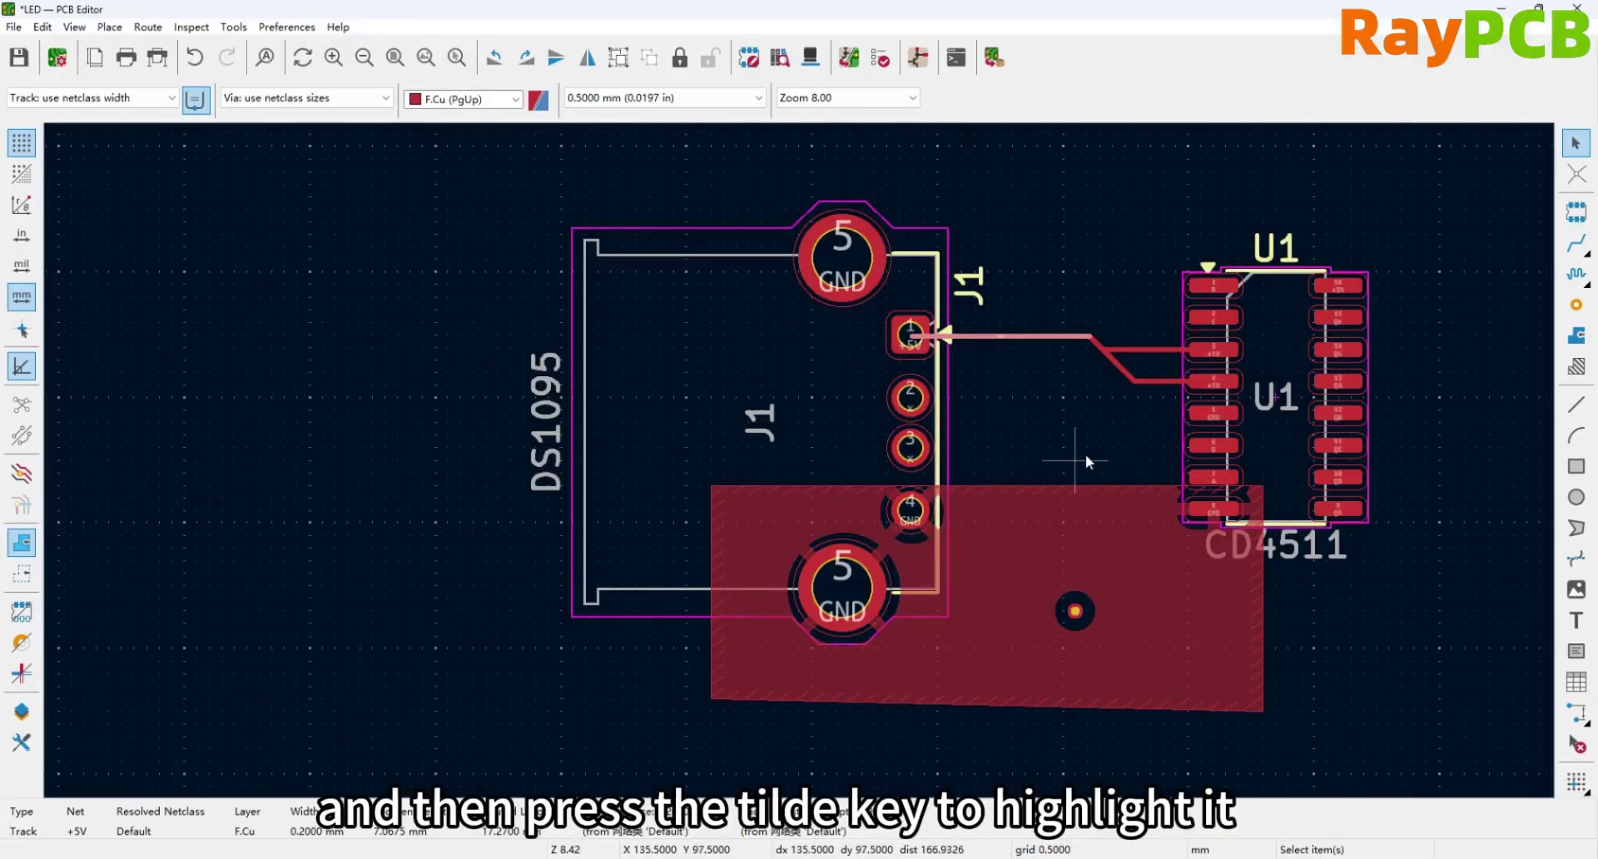
pyautogui.press('`')
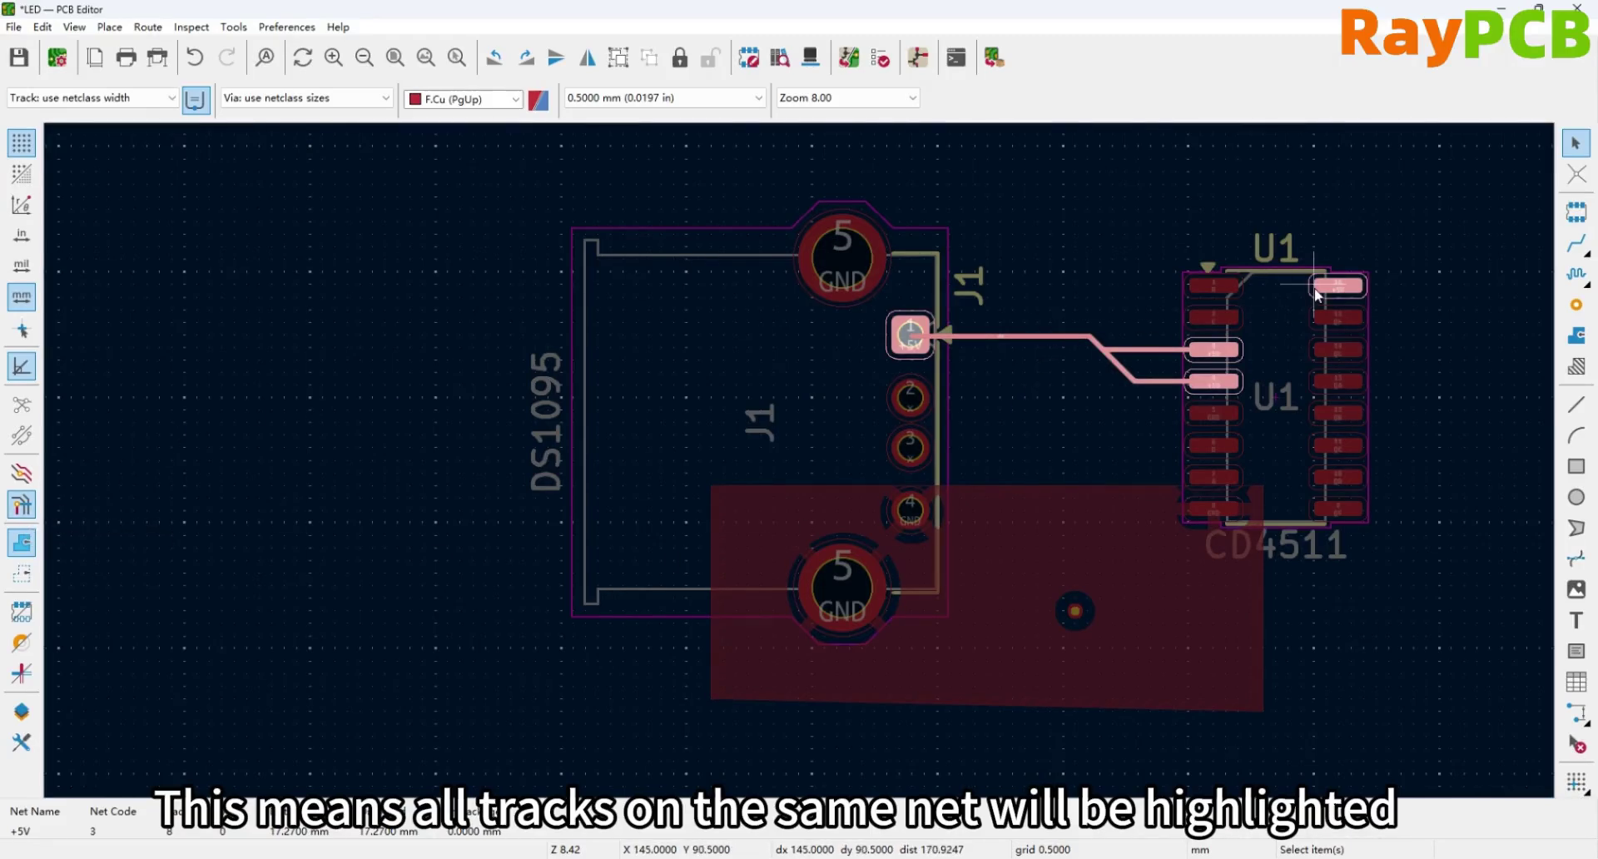
pyautogui.click(25, 509)
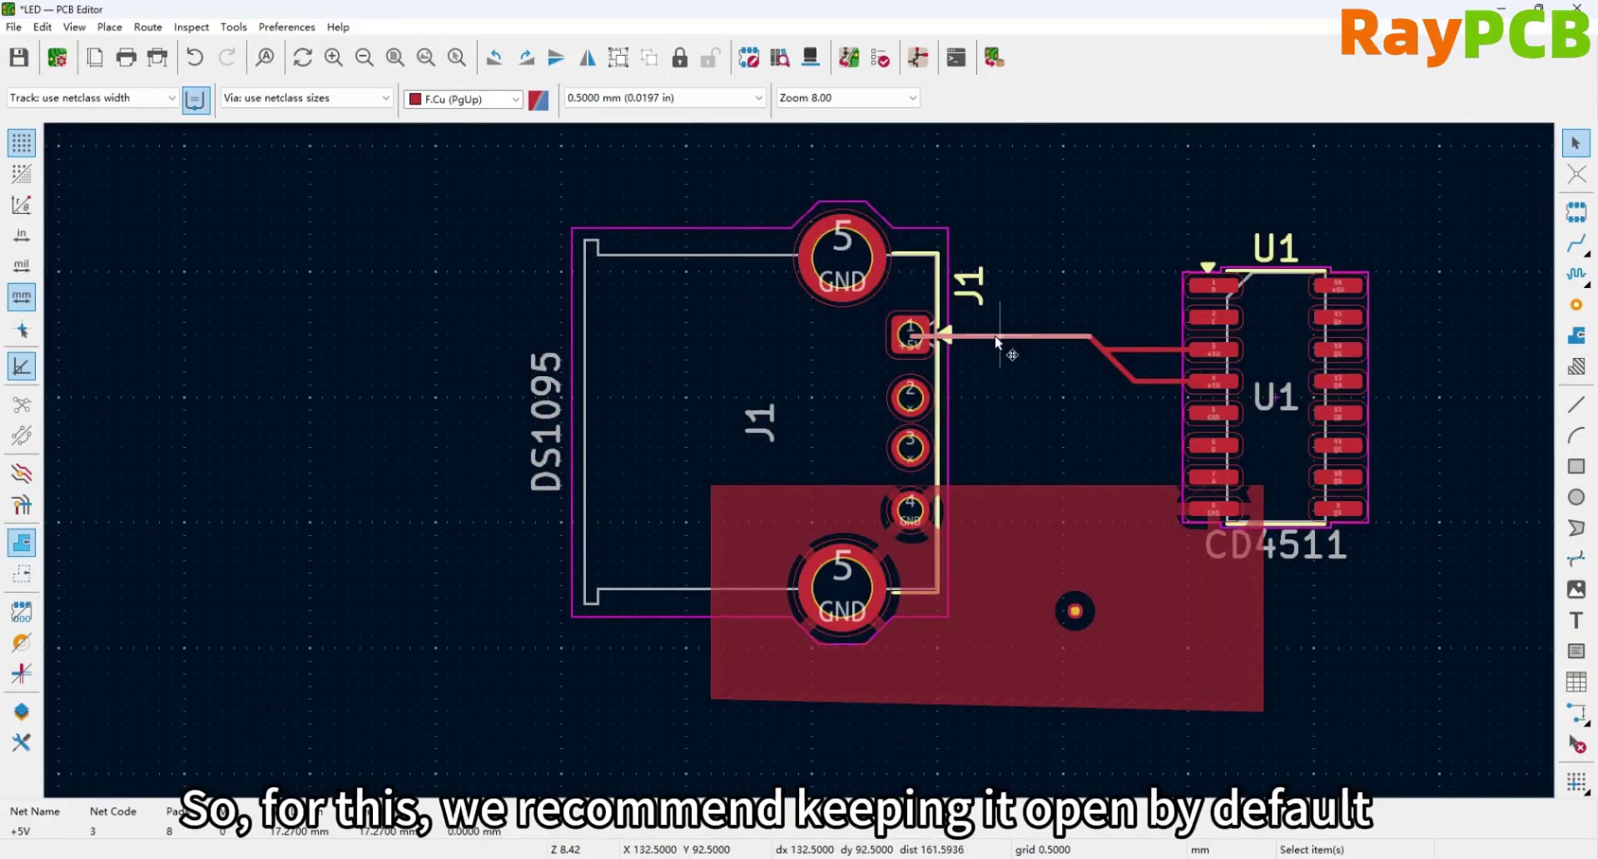
pyautogui.click(26, 503)
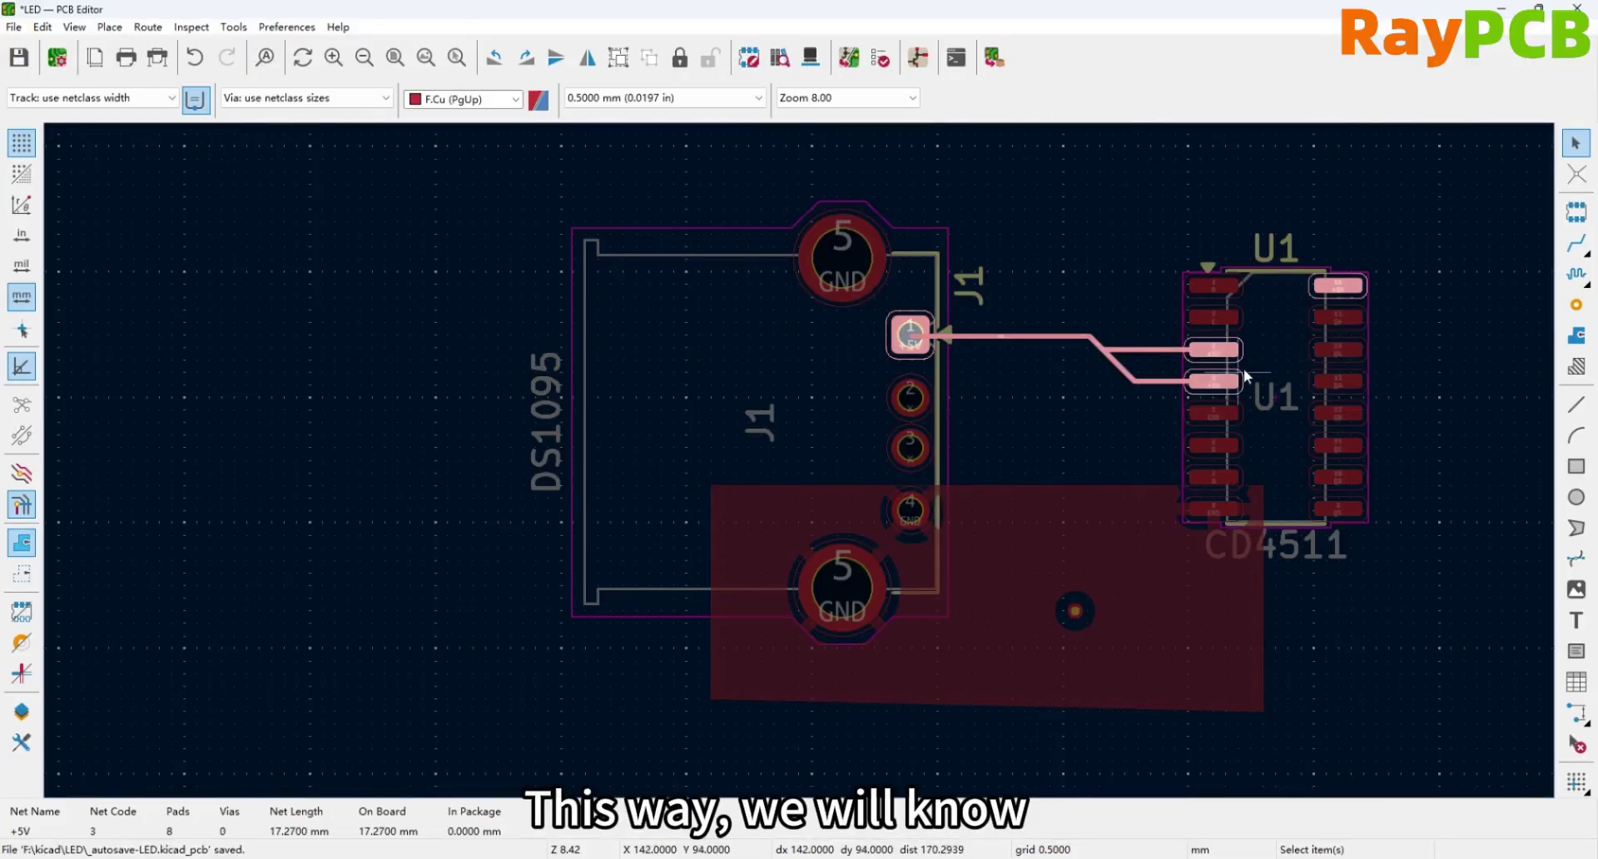
pyautogui.scroll(-2, 1243, 384)
pyautogui.scroll(-1, 776, 528)
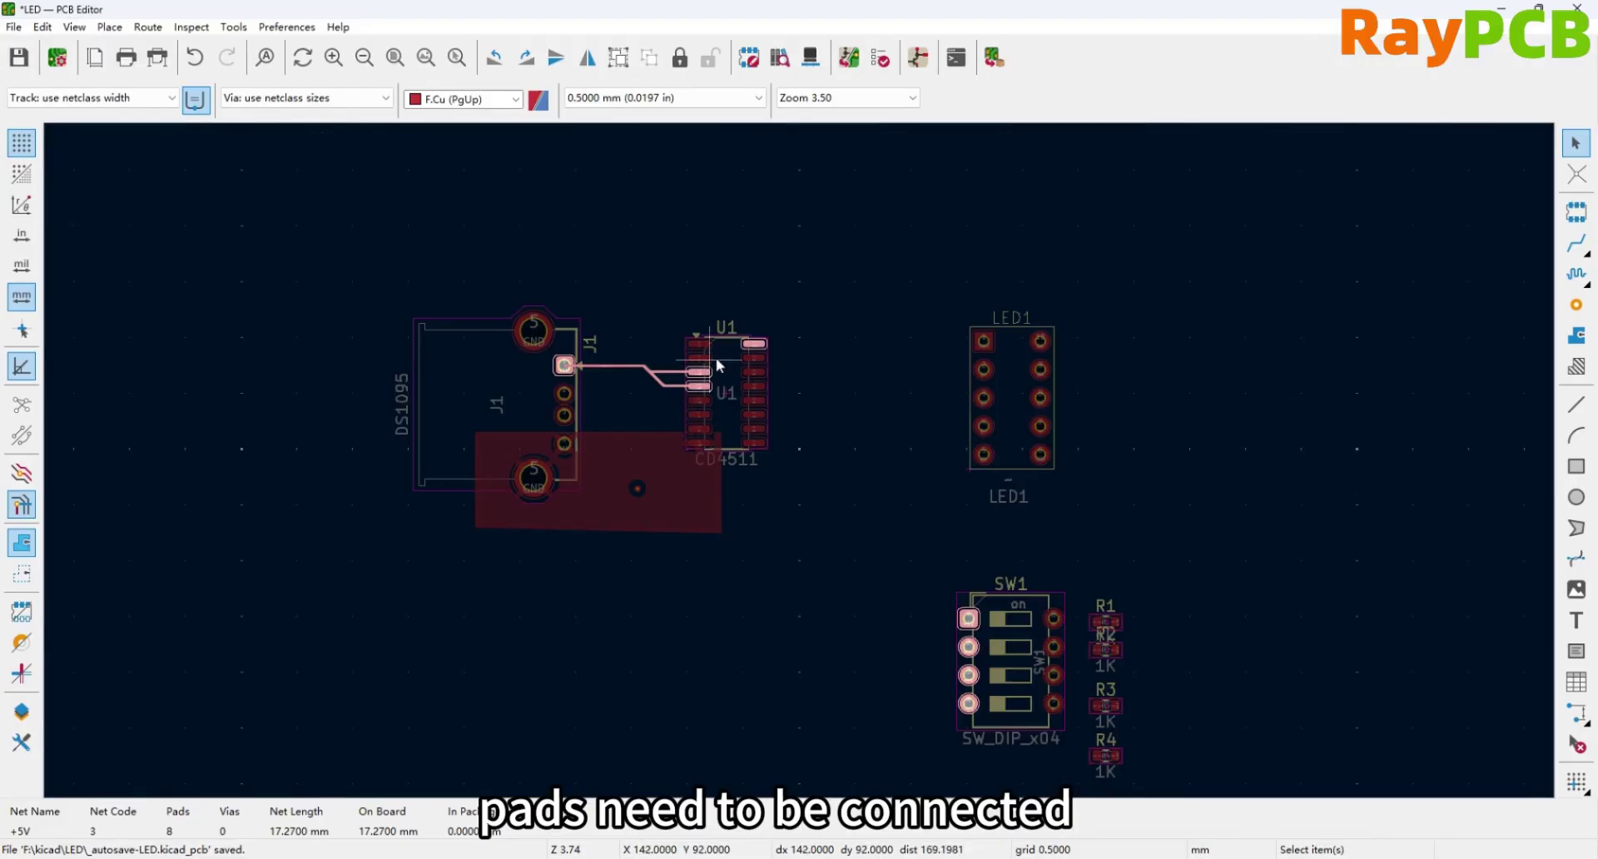
pyautogui.scroll(2, 684, 377)
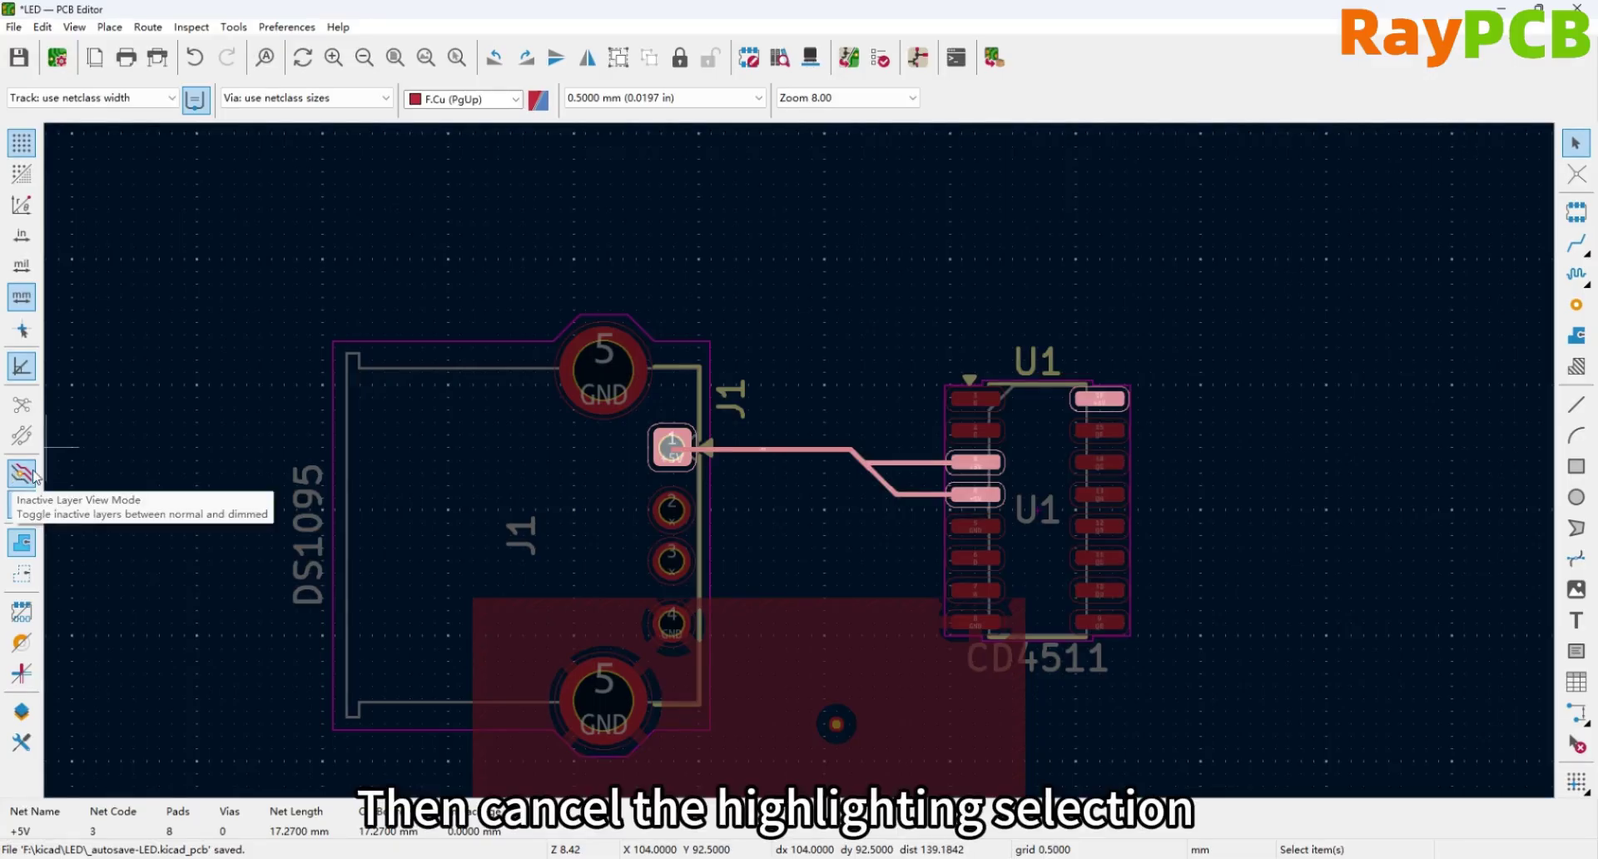
# Deselect the track and clear the net highlighting.
pyautogui.click(278, 480)
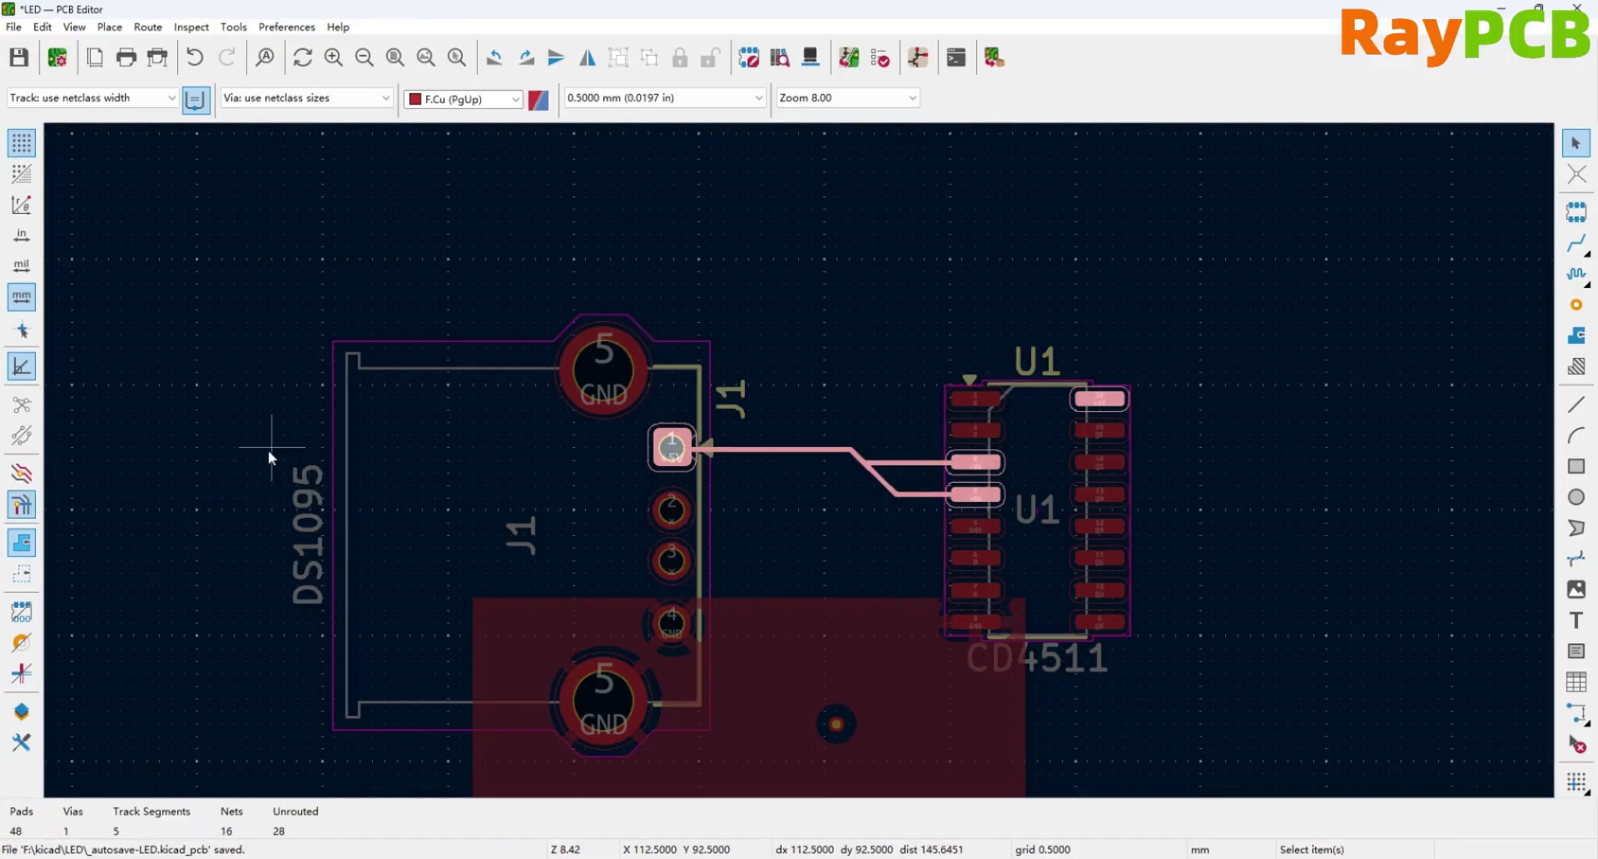
pyautogui.press('Escape')
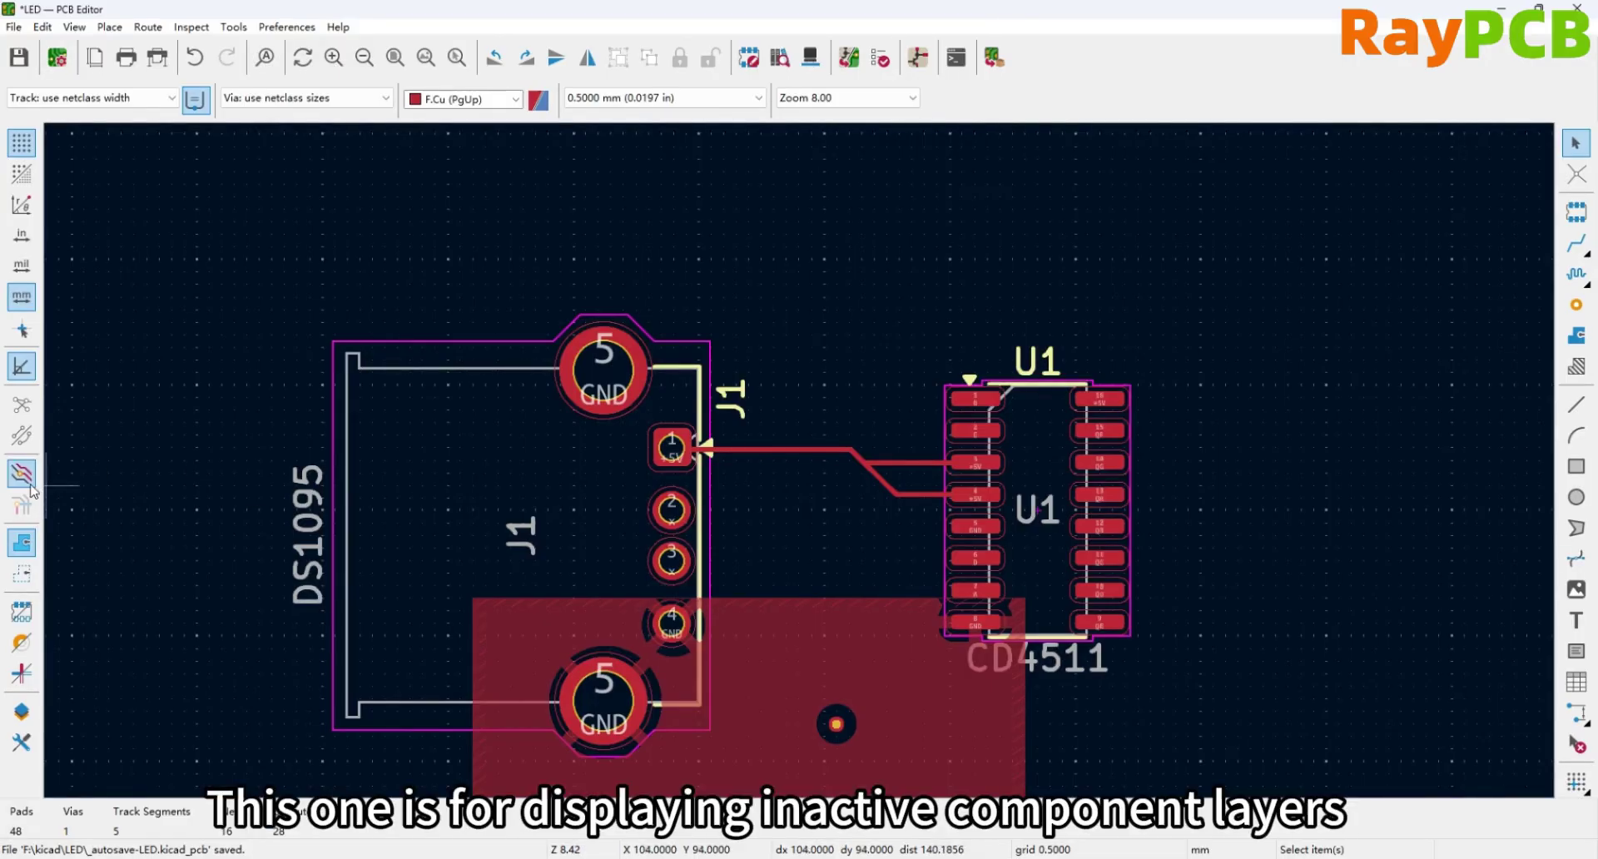
pyautogui.scroll(-2, 832, 451)
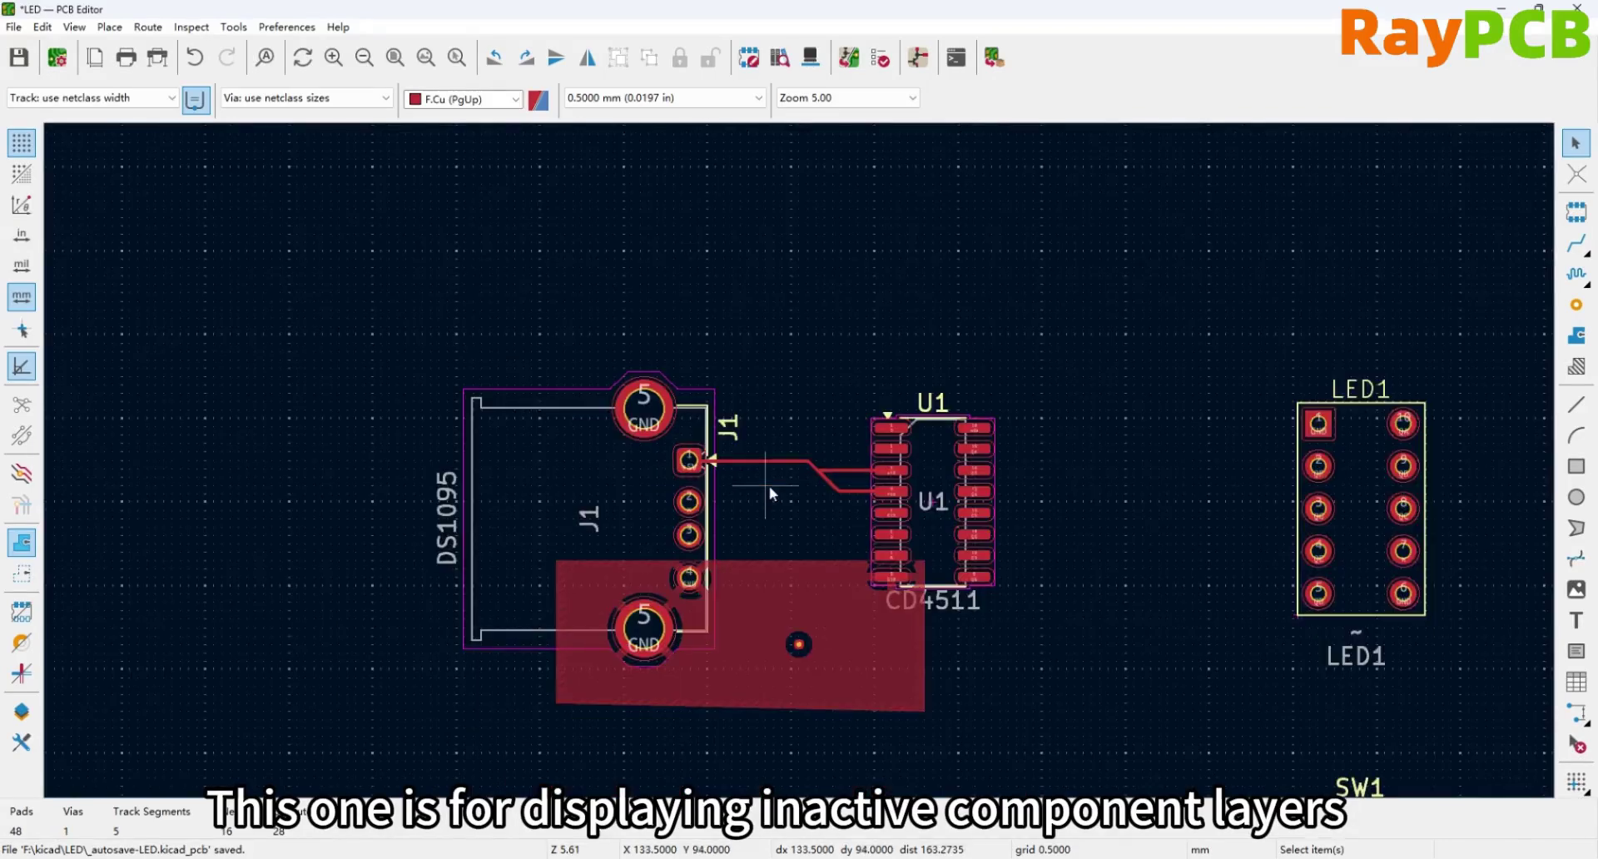
pyautogui.moveTo(812, 576); pyautogui.dragTo(800, 461, button='middle')
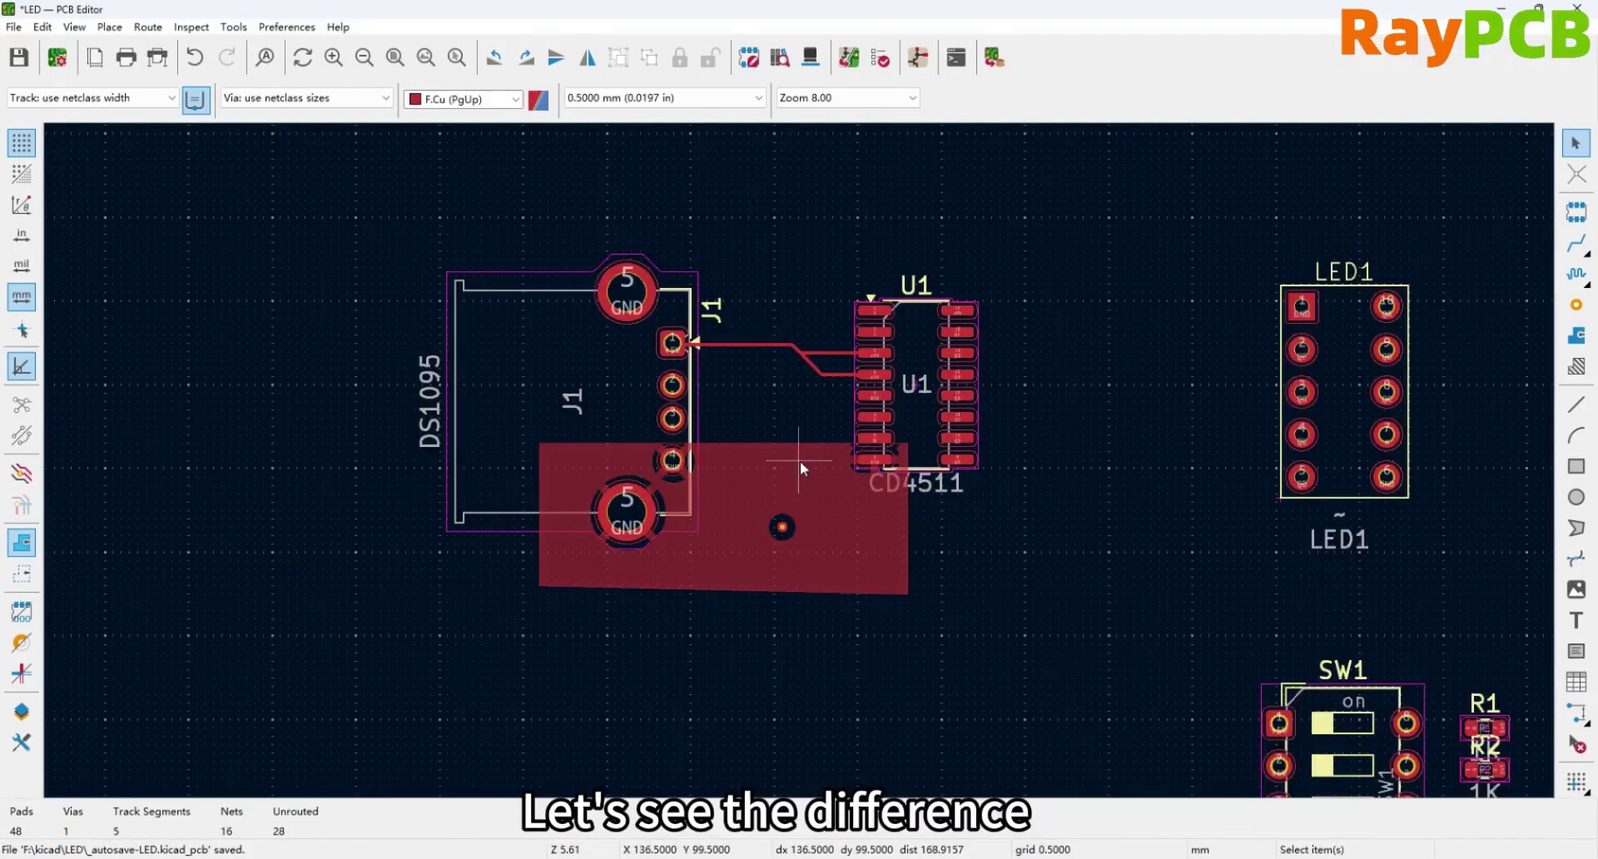
# Dim the inactive layers and examine how the F.Cu pads and tracks stand out across the board.
pyautogui.click(25, 481)
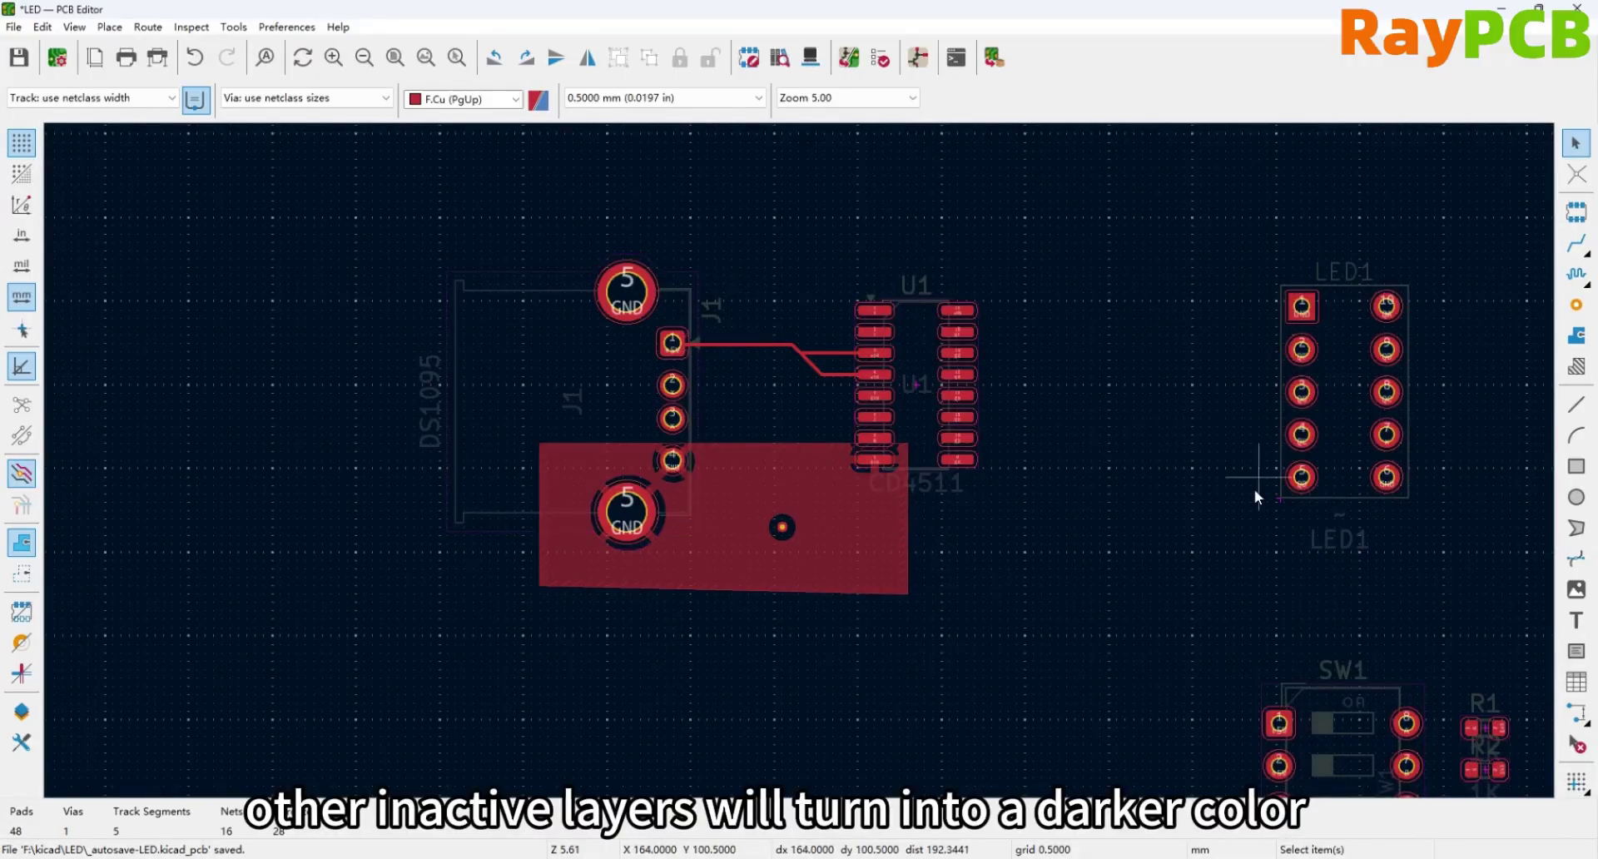
pyautogui.scroll(-1, 1231, 660)
pyautogui.scroll(1, 792, 462)
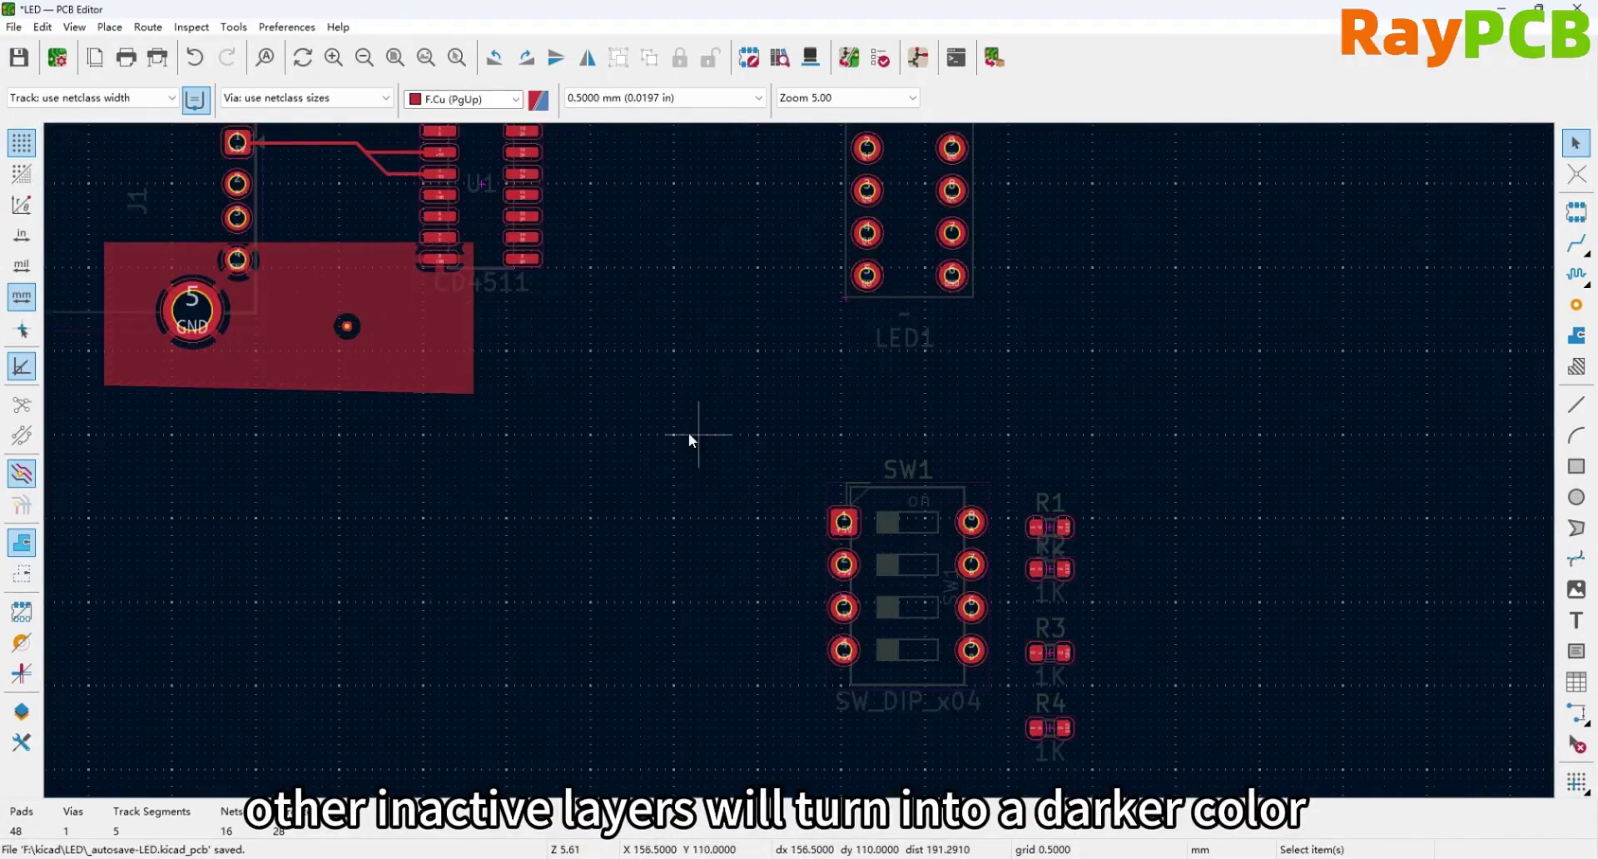
pyautogui.scroll(-1, 247, 399)
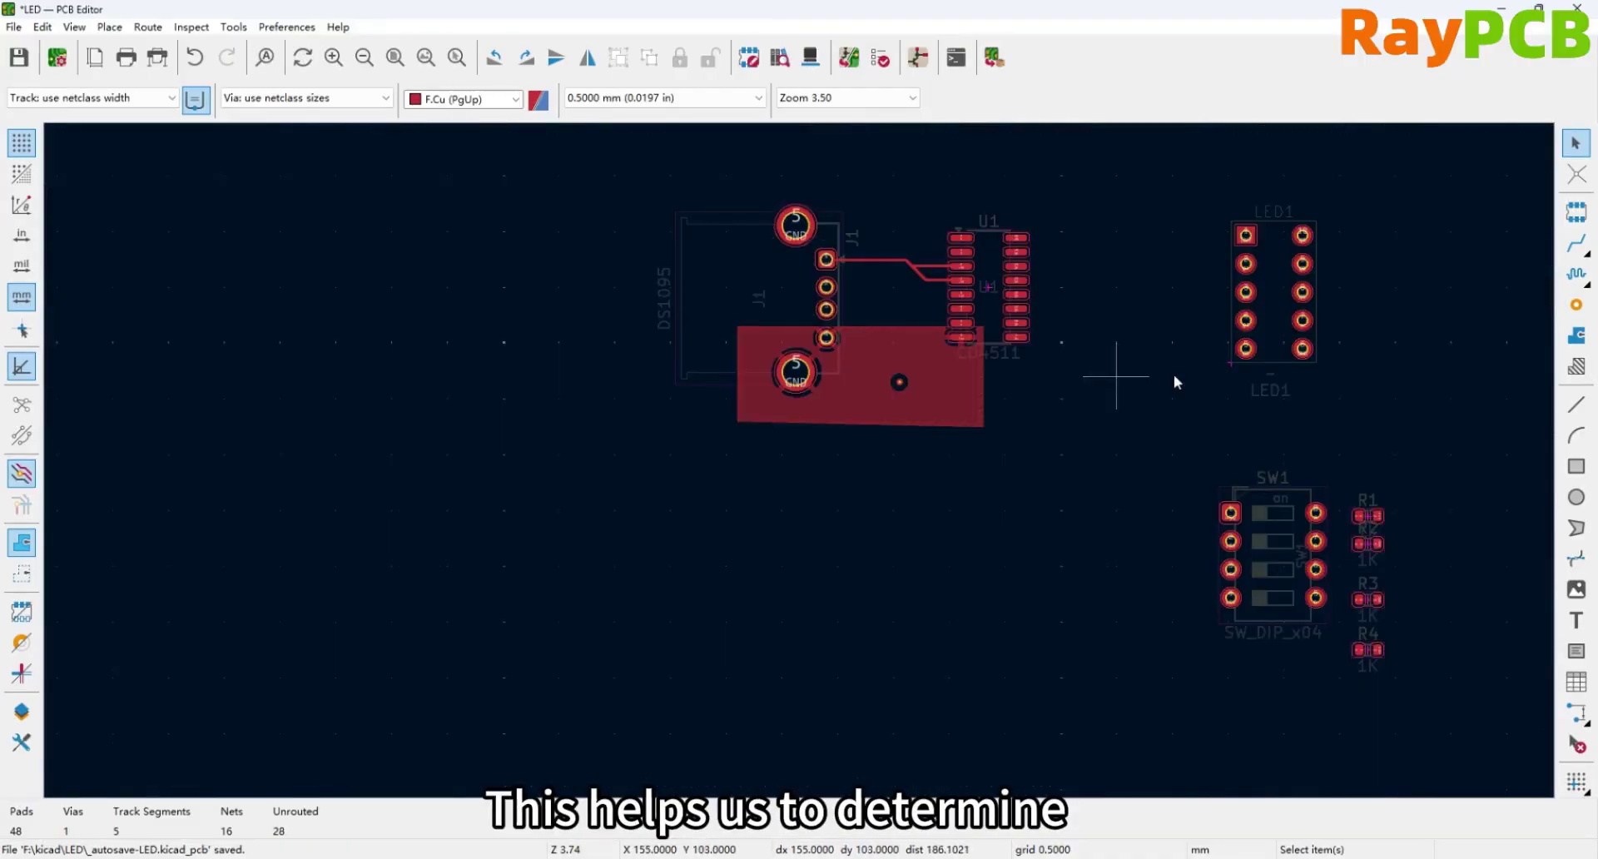
pyautogui.scroll(1, 1148, 374)
pyautogui.scroll(-1, 757, 502)
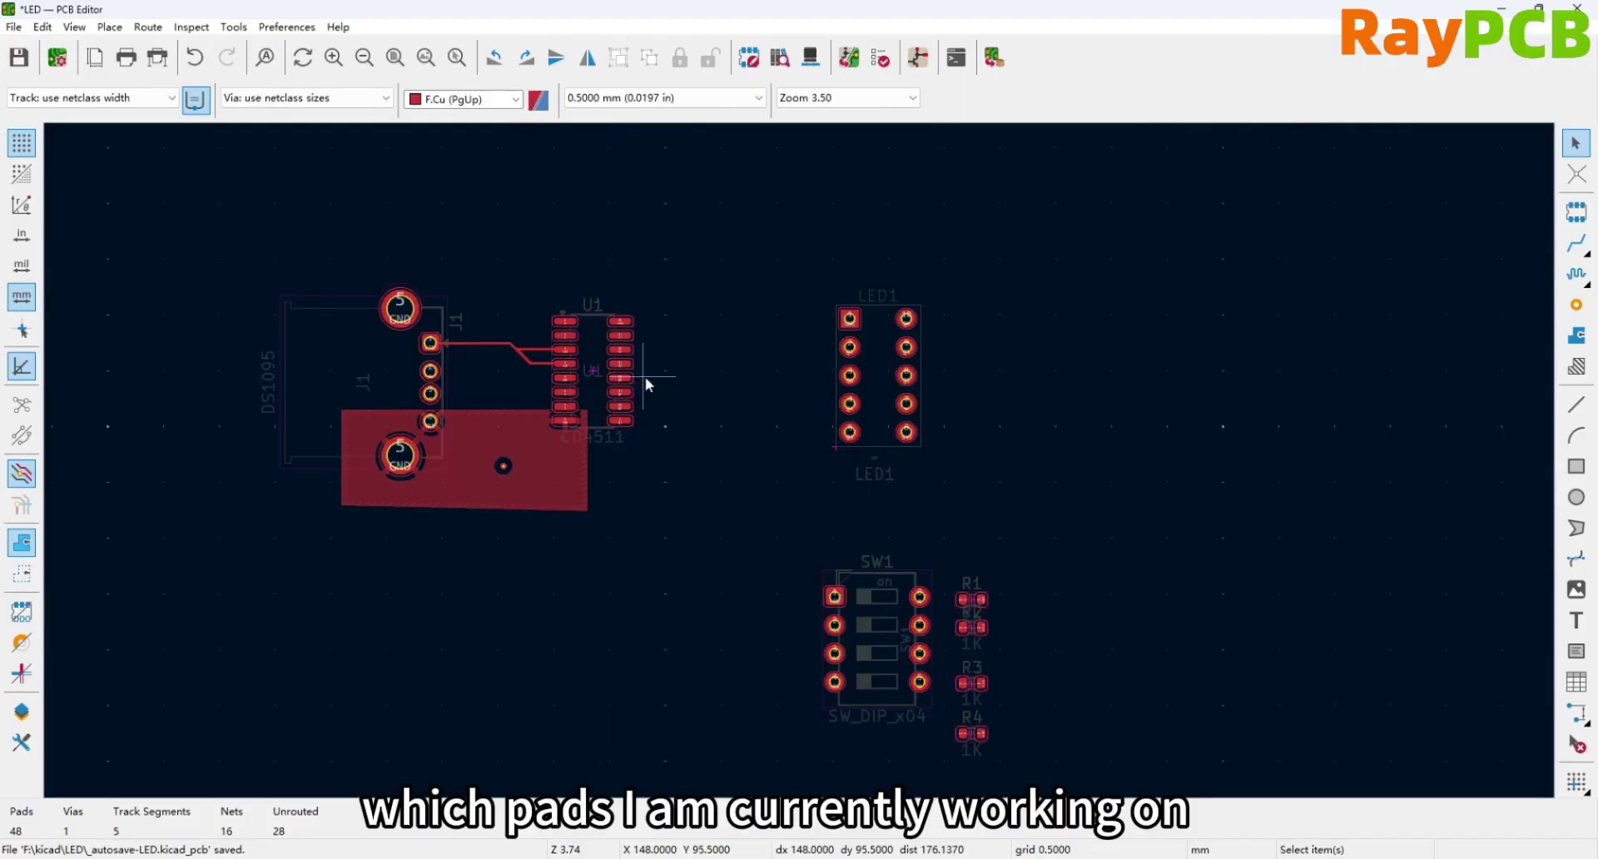
pyautogui.scroll(1, 637, 366)
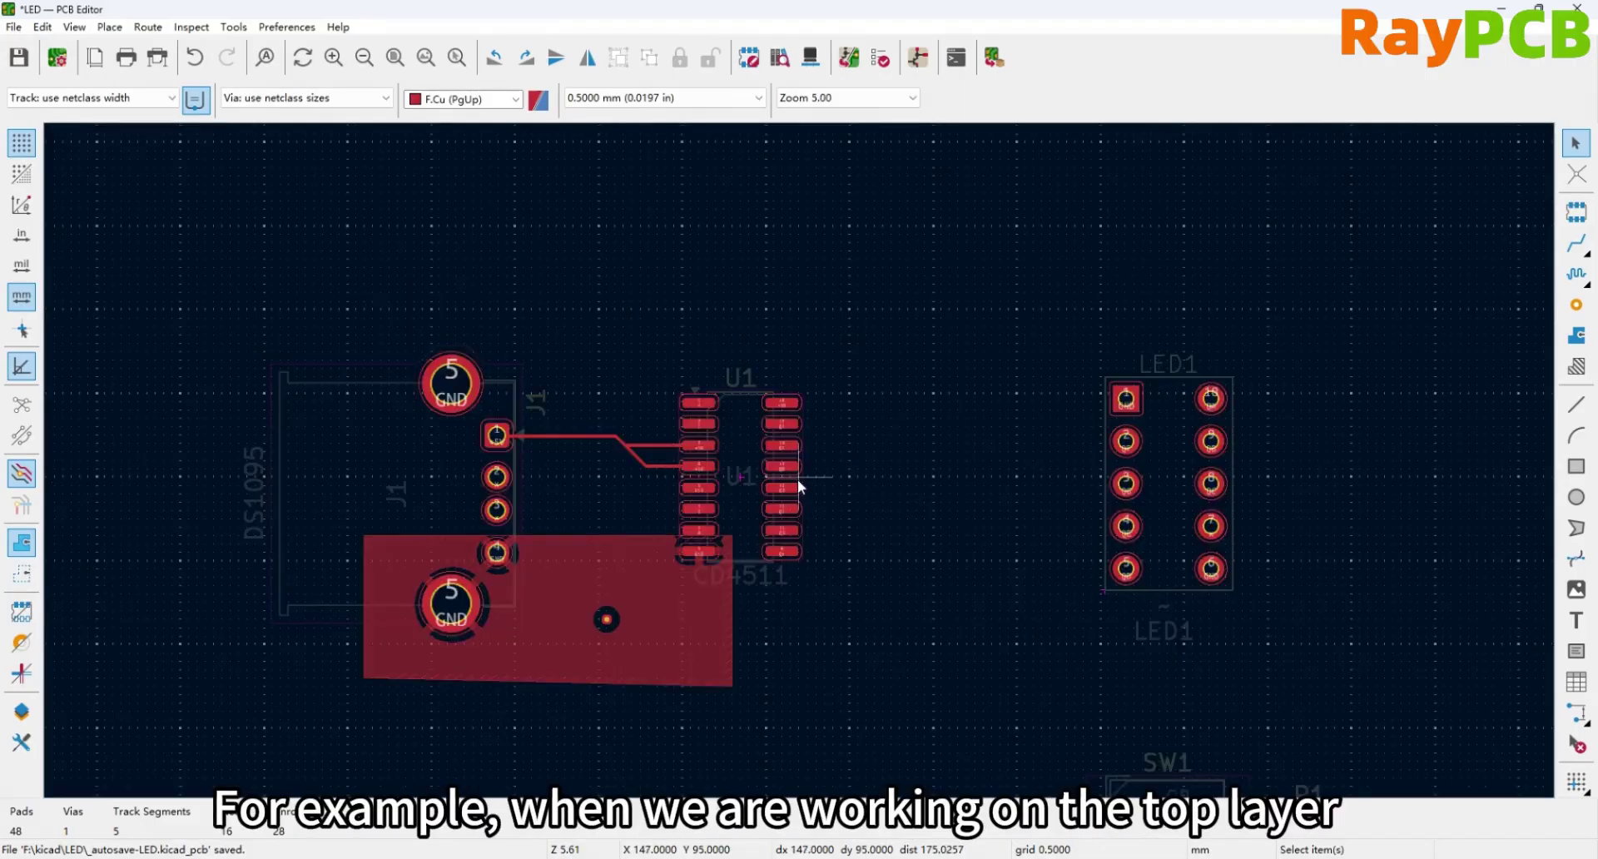
# Select pad 13 of U1, compare it with the dimmed layers around LED1 and SW1, and restore normal layer display.
pyautogui.click(782, 467)
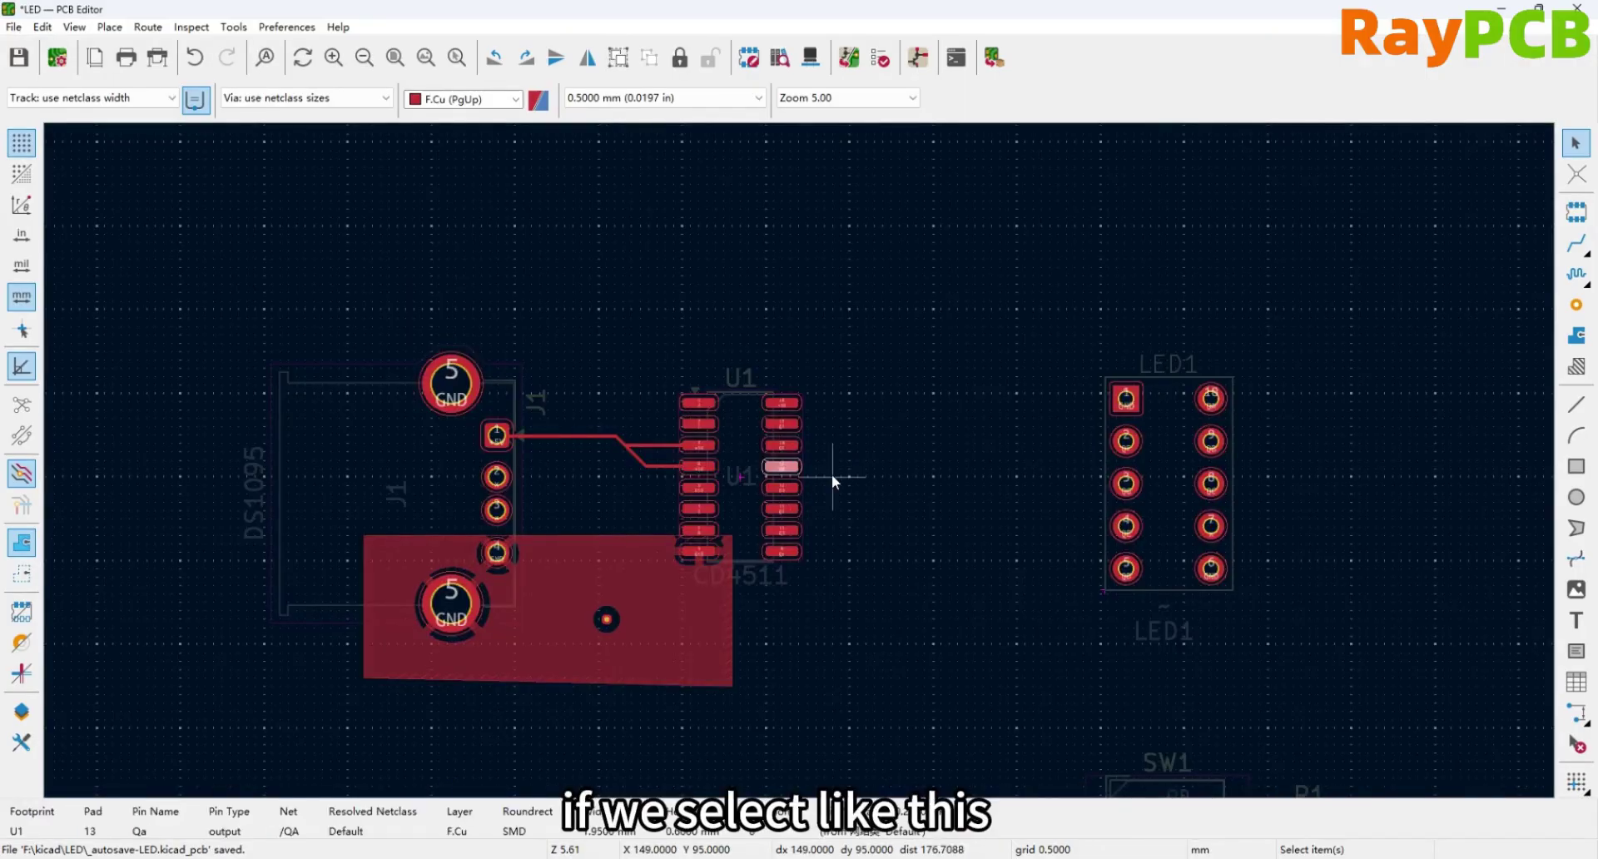
pyautogui.scroll(-1, 831, 473)
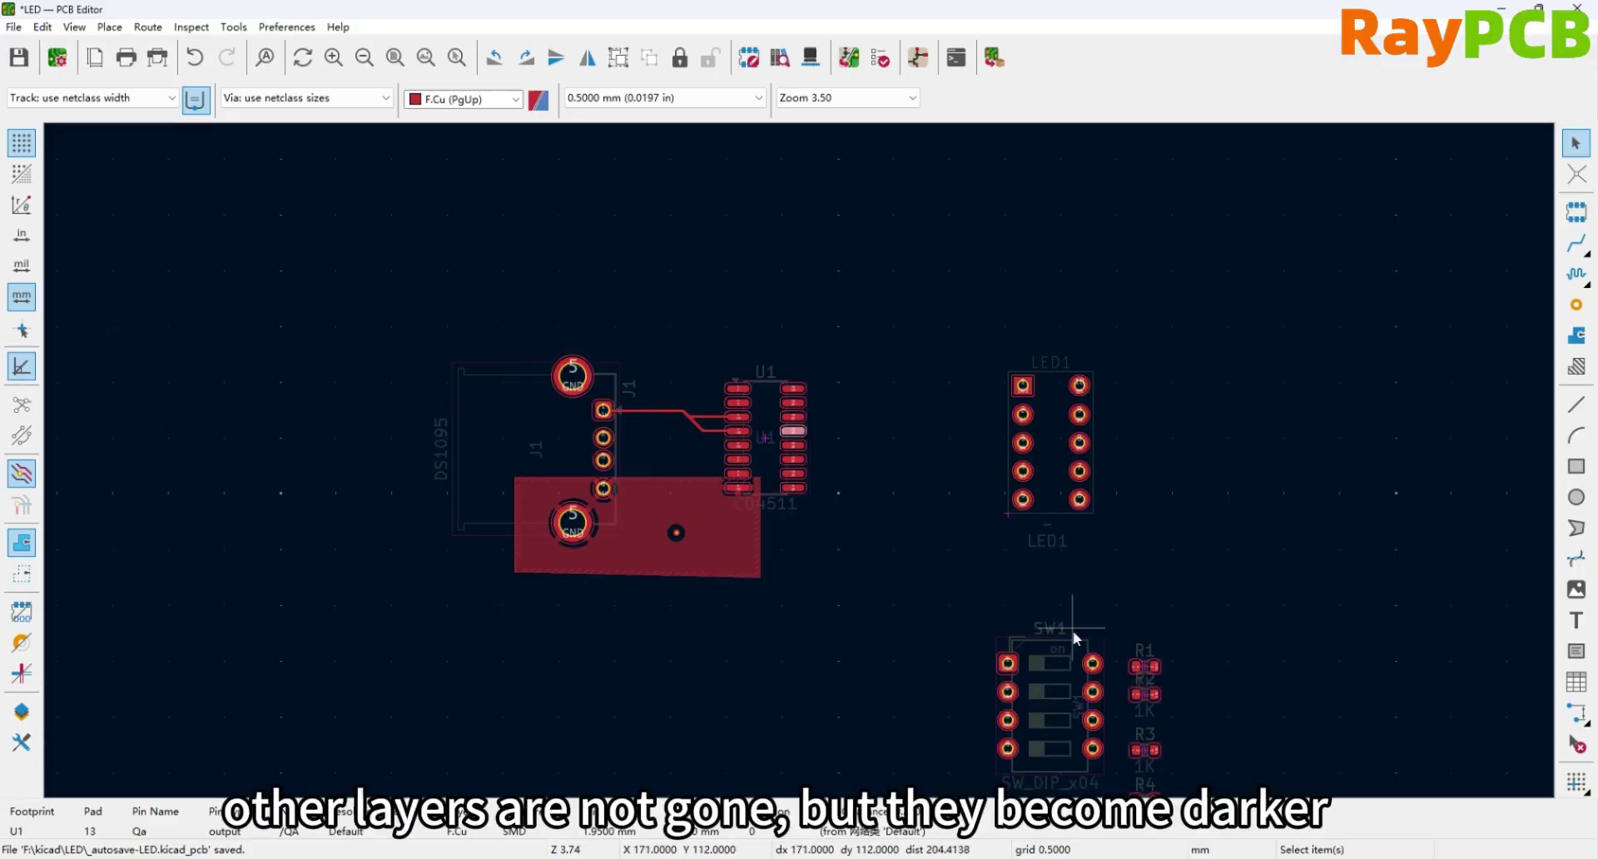
pyautogui.scroll(1, 1073, 714)
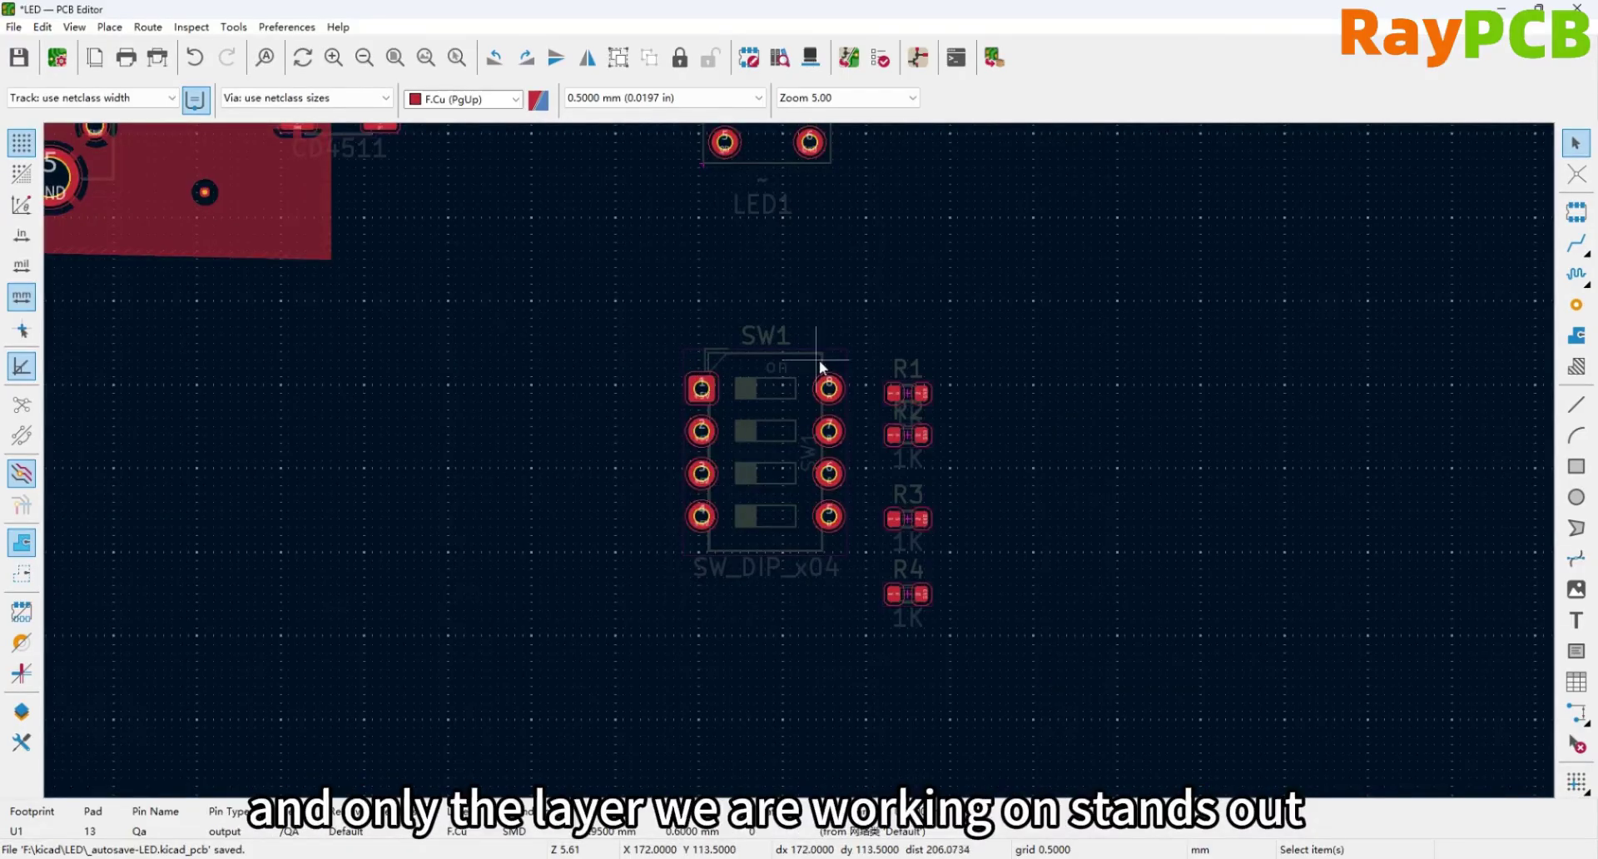
pyautogui.scroll(-1, 893, 403)
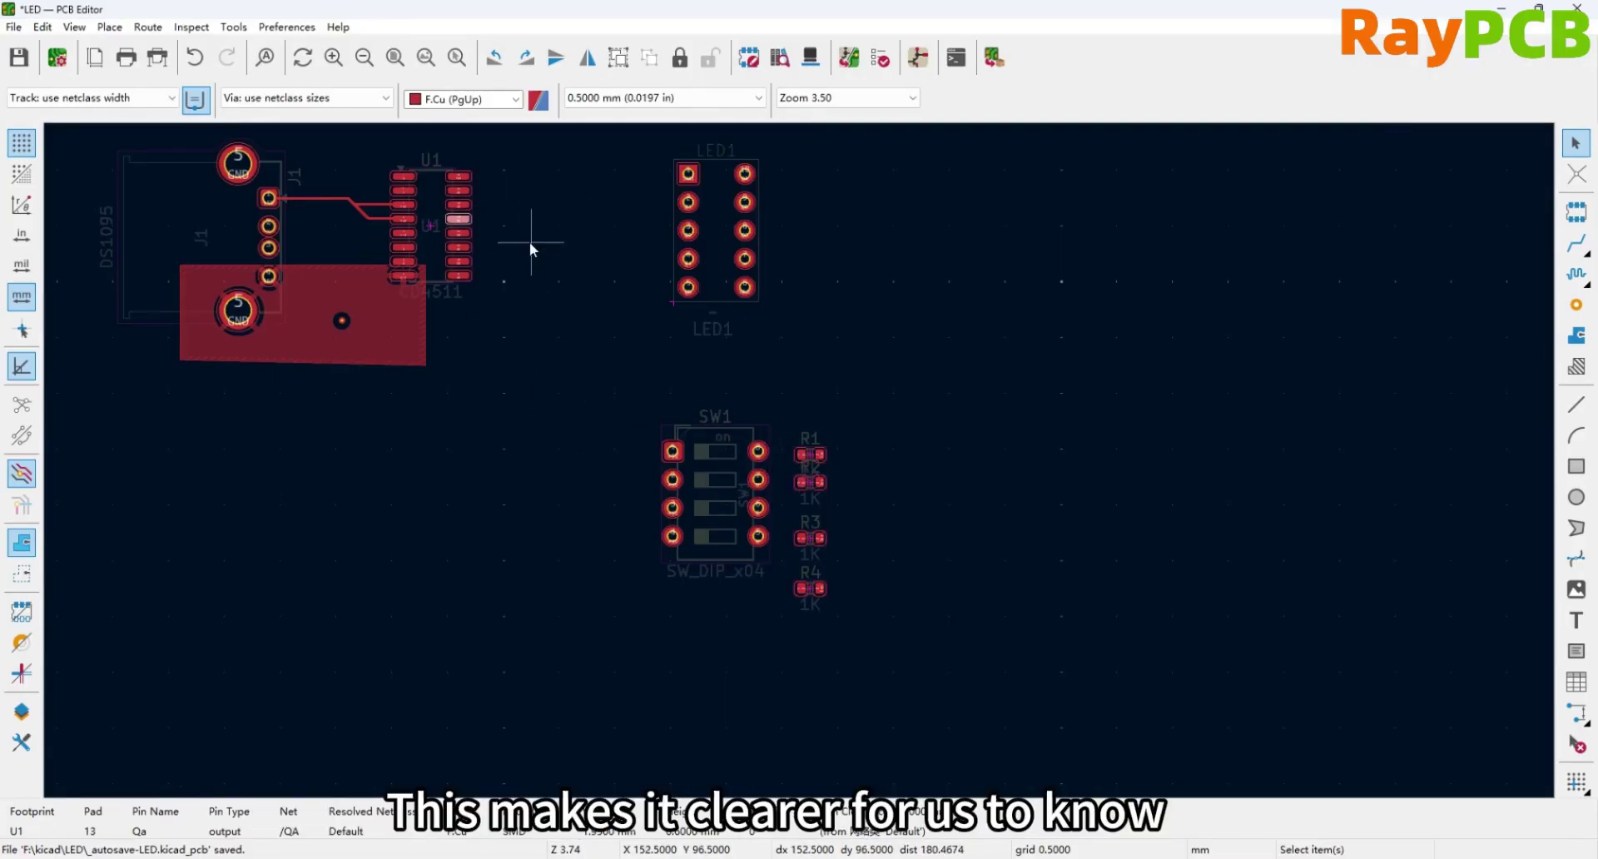
pyautogui.scroll(1, 527, 241)
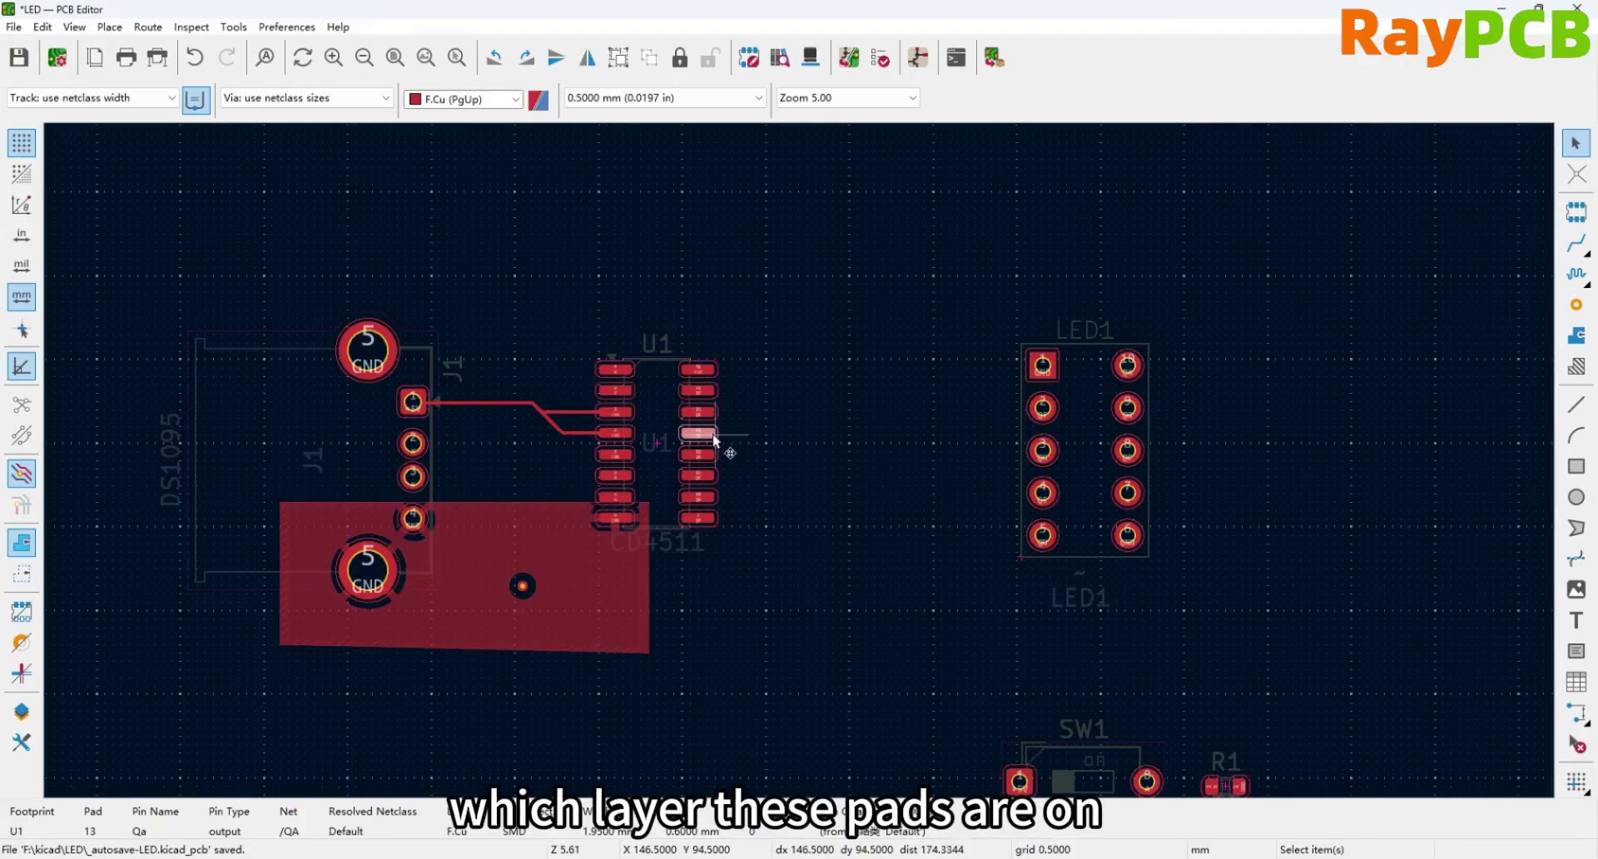
pyautogui.click(34, 475)
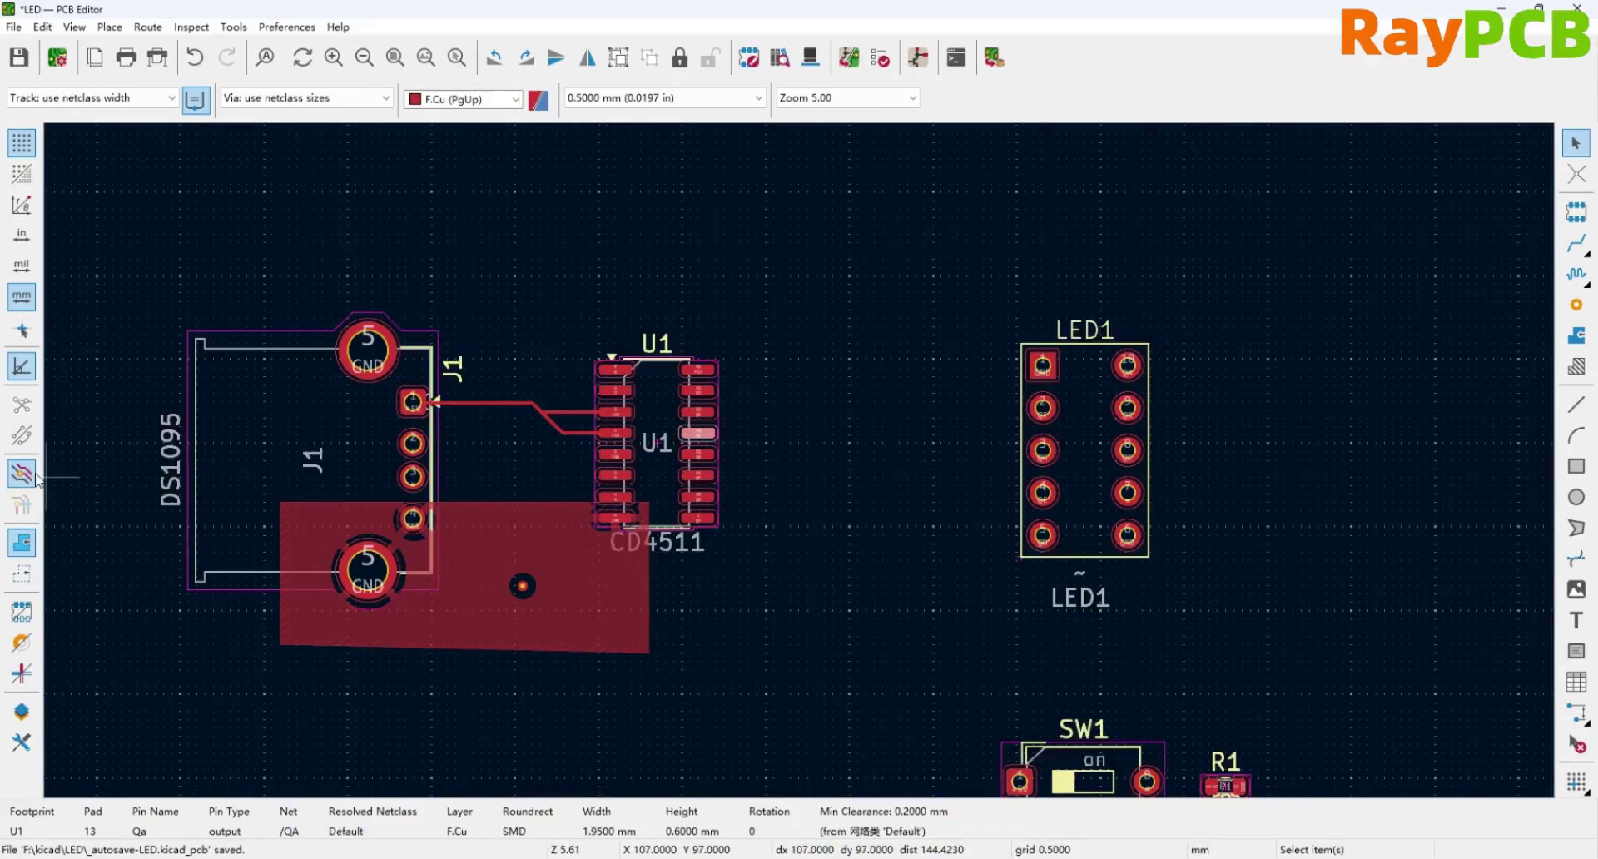
# Show the ratsnest and examine the missing connections, switching its lines to curved and back to straight.
pyautogui.click(22, 434)
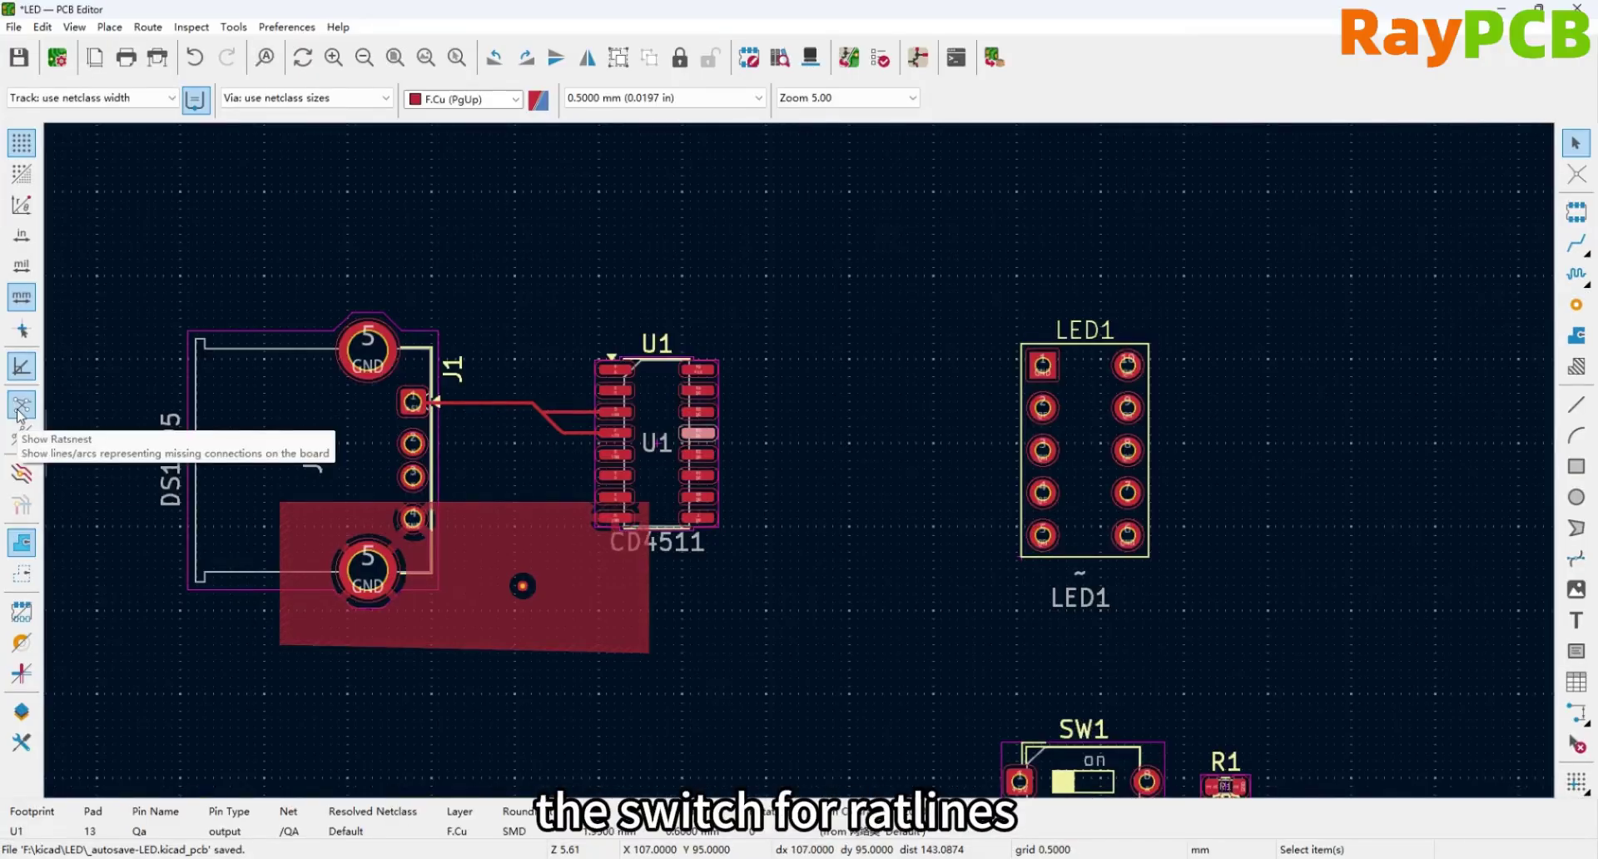
pyautogui.click(20, 412)
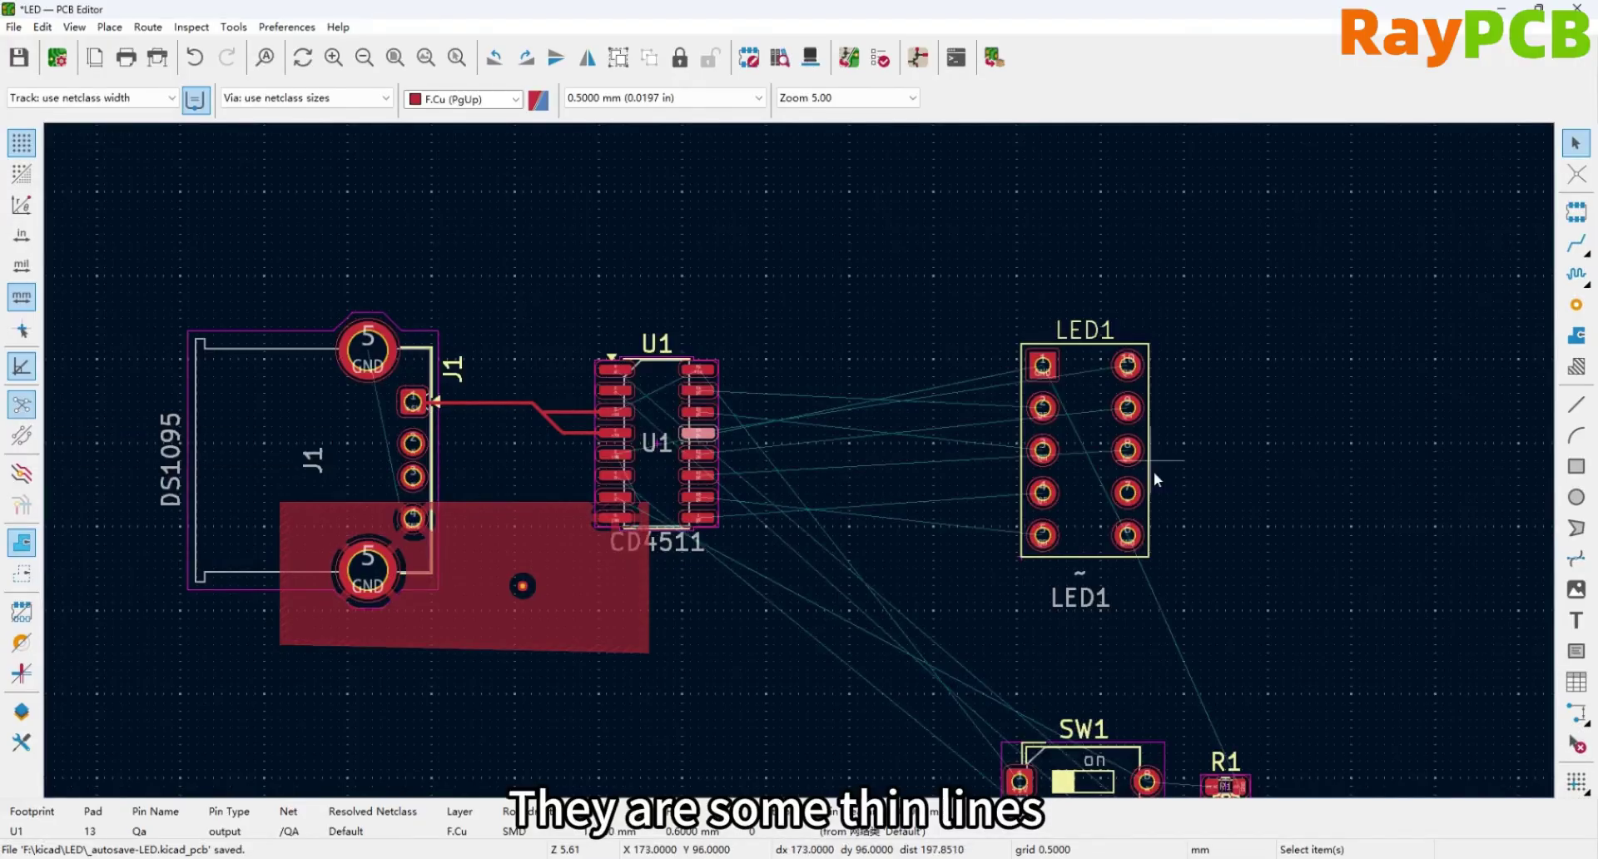
pyautogui.scroll(2, 800, 461)
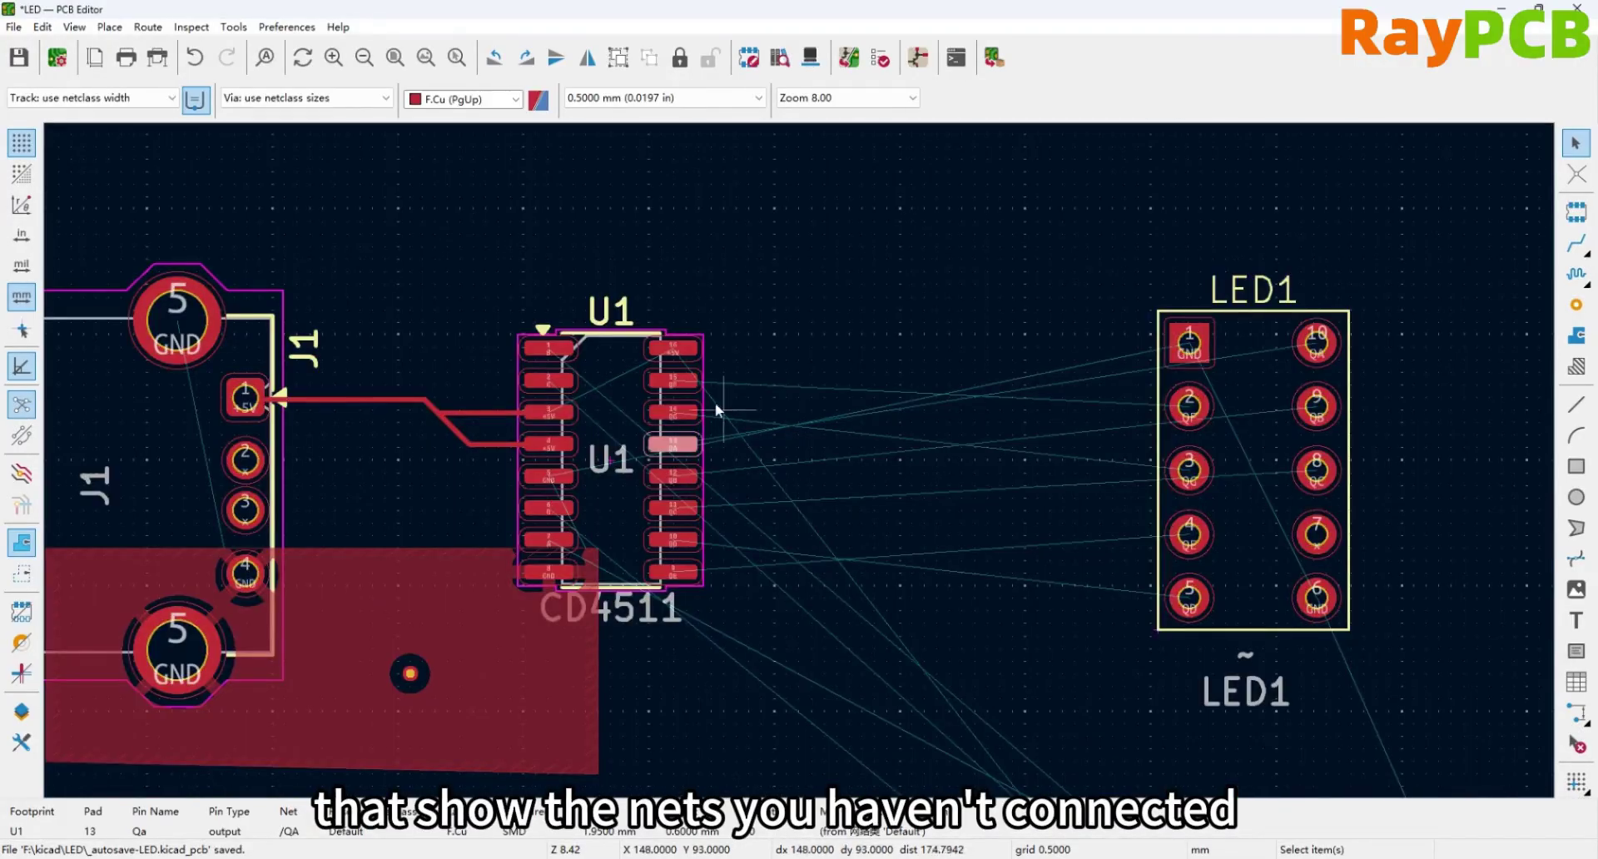
pyautogui.scroll(-3, 801, 461)
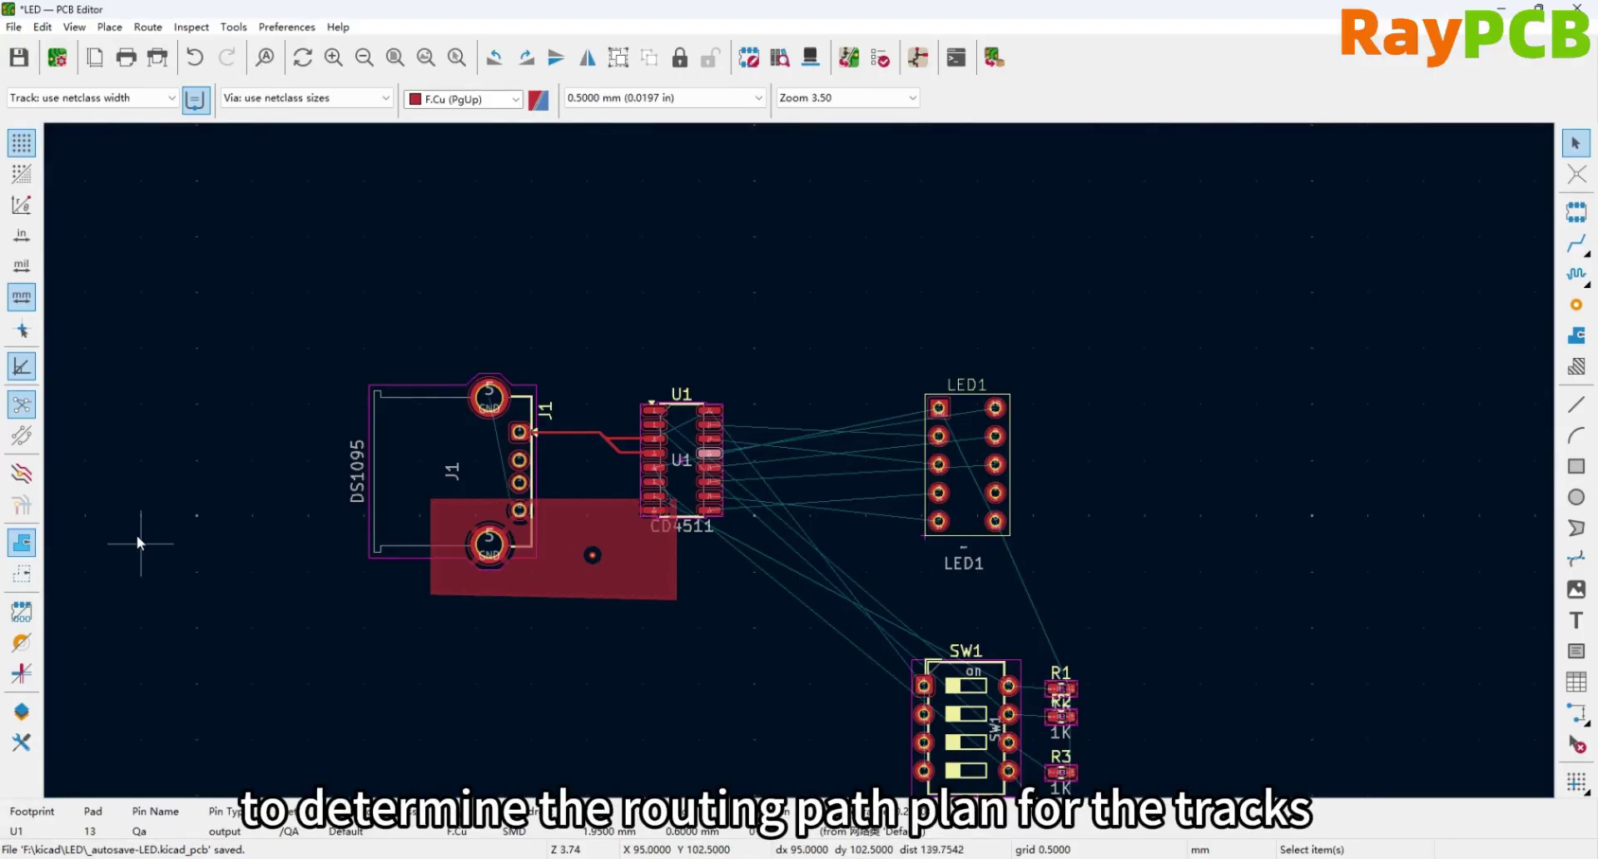
pyautogui.click(21, 434)
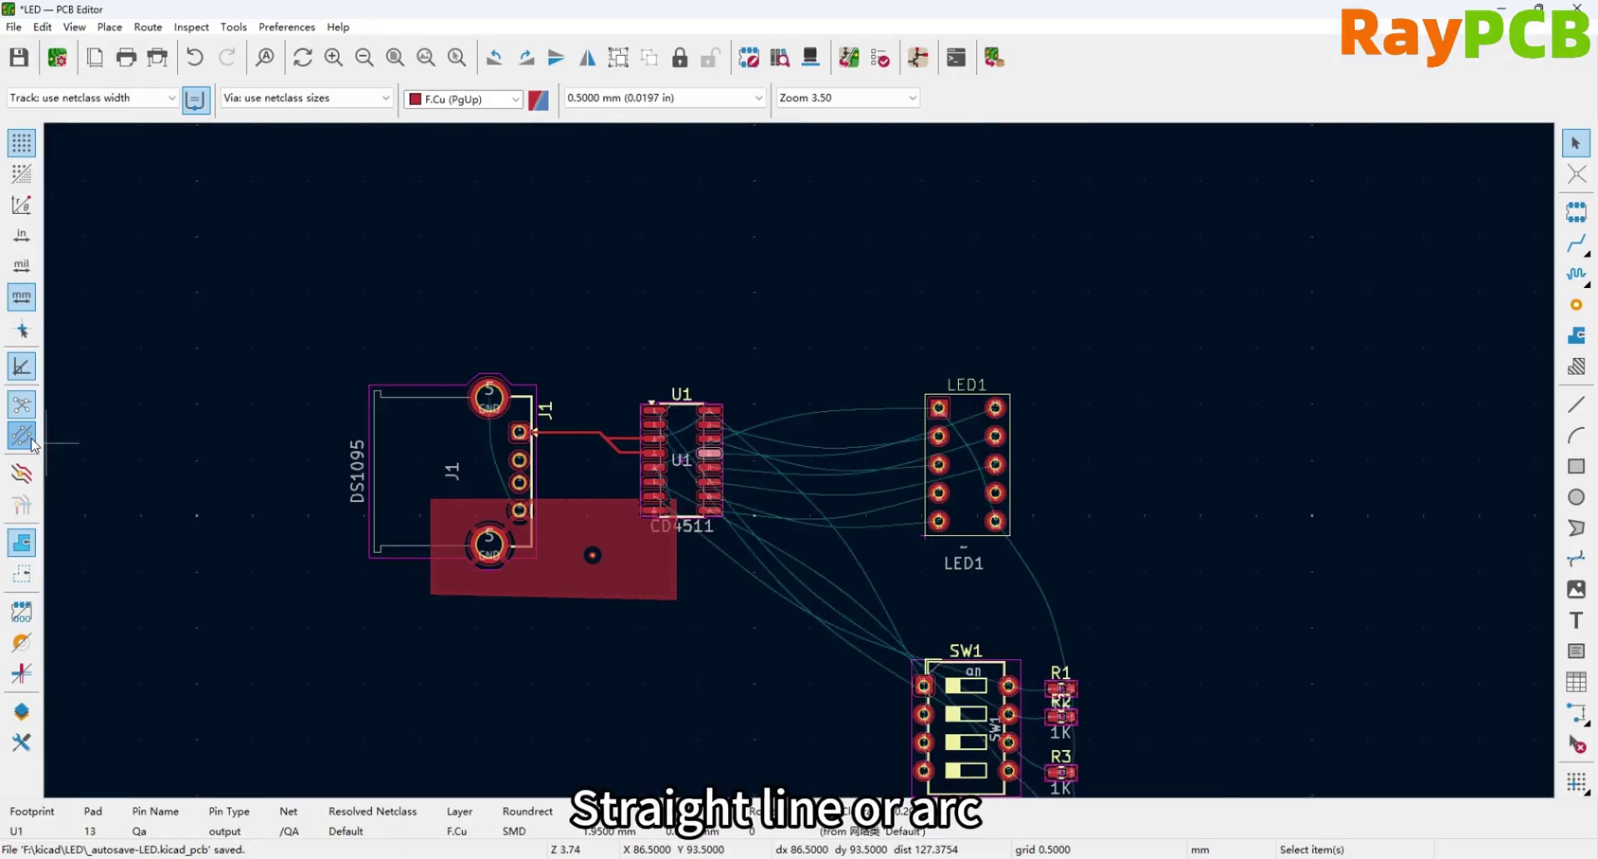
pyautogui.click(33, 443)
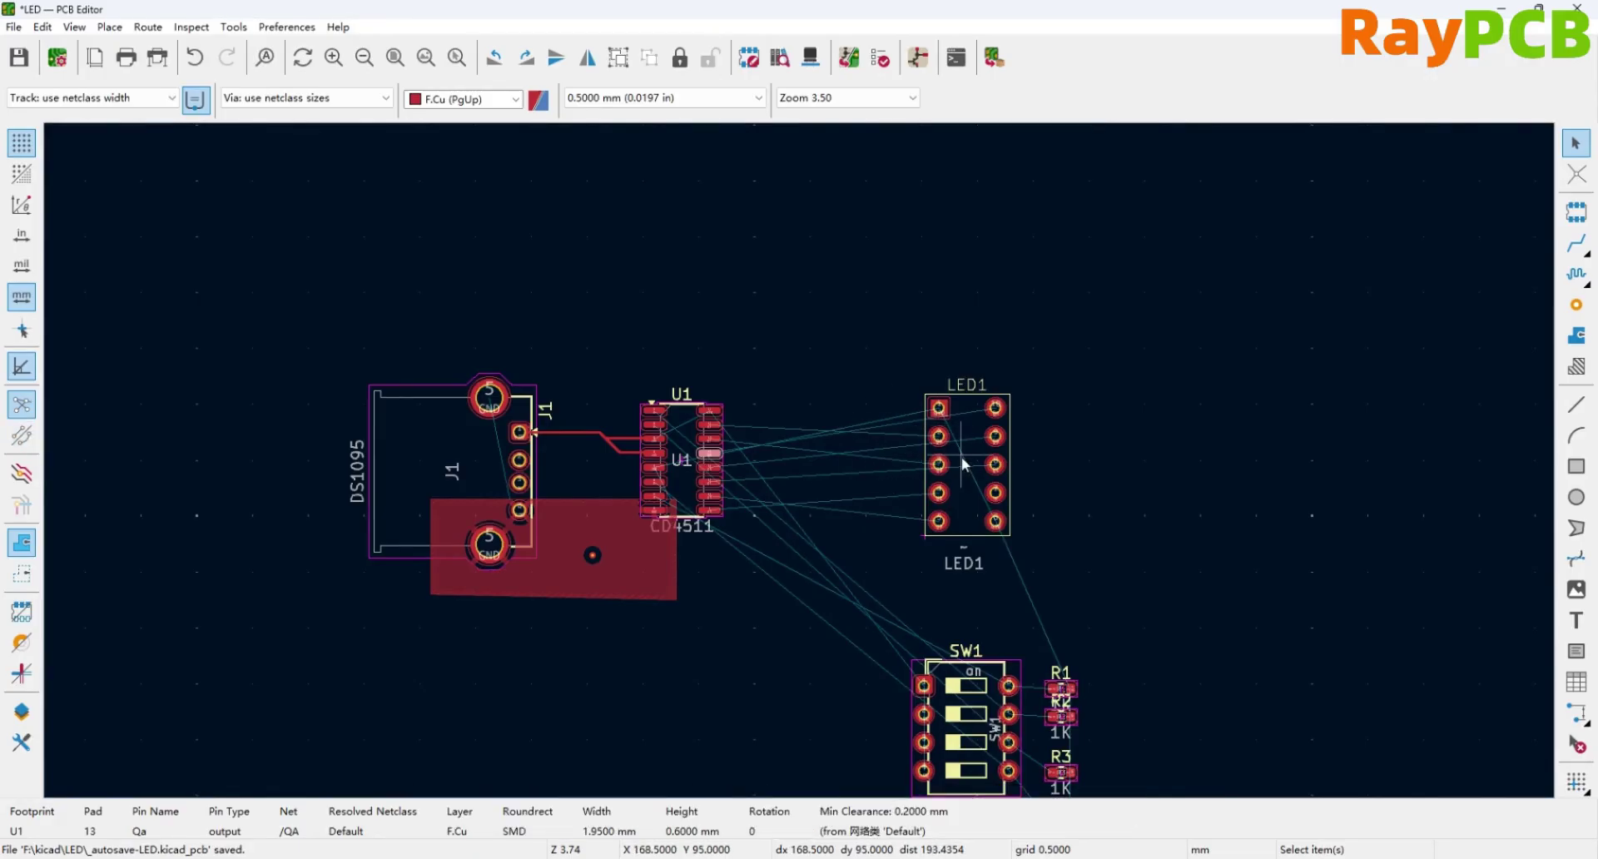
# Switch the cursor between the full-window and small crosshairs, ending with the full-window crosshair.
pyautogui.click(25, 333)
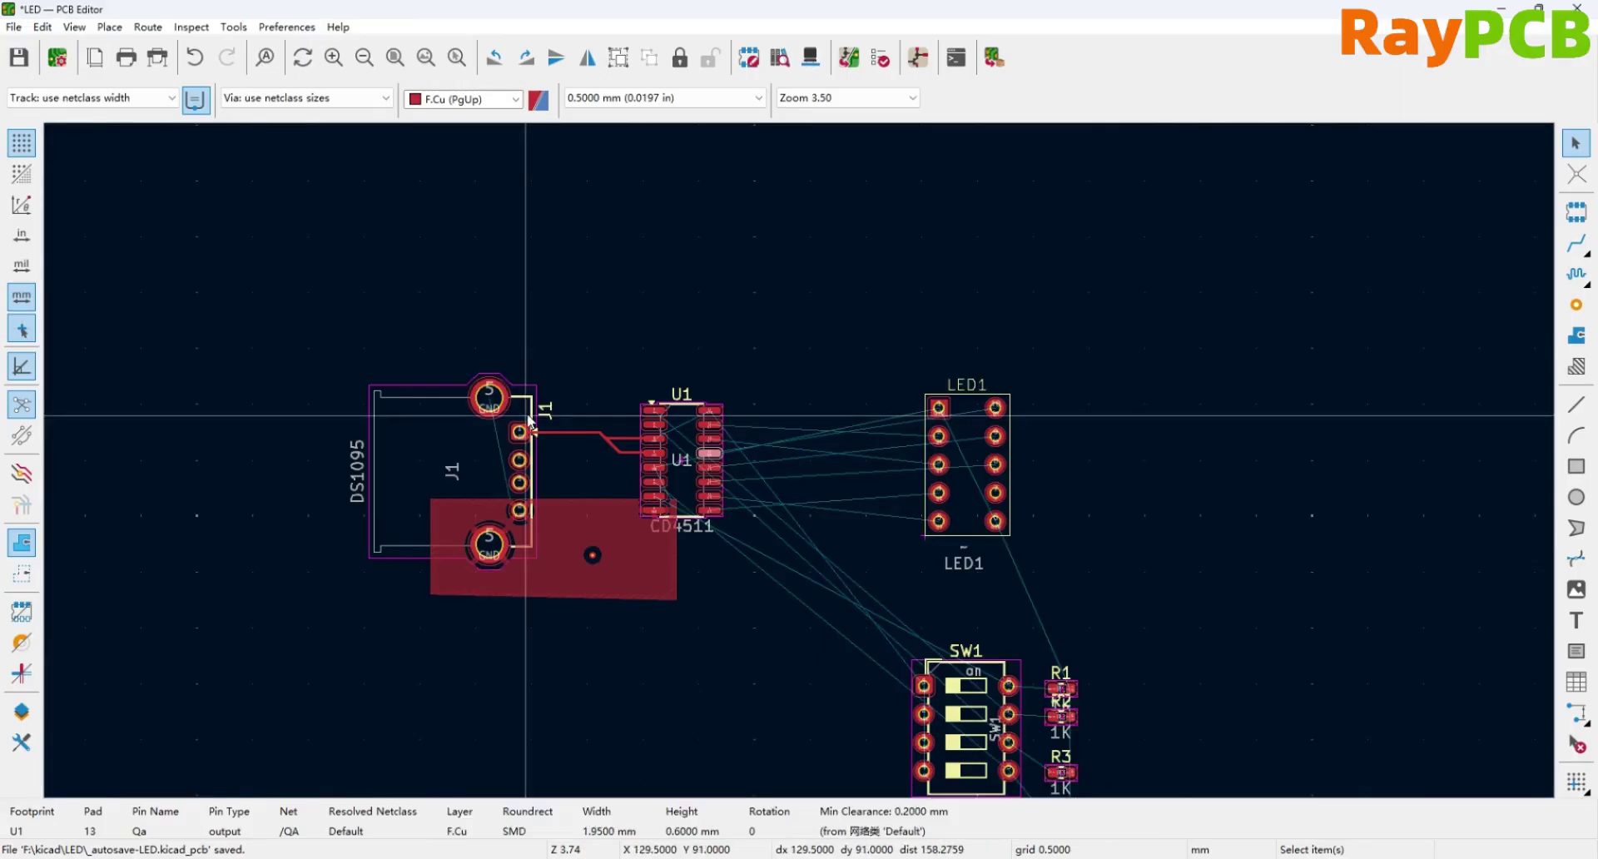
pyautogui.click(25, 333)
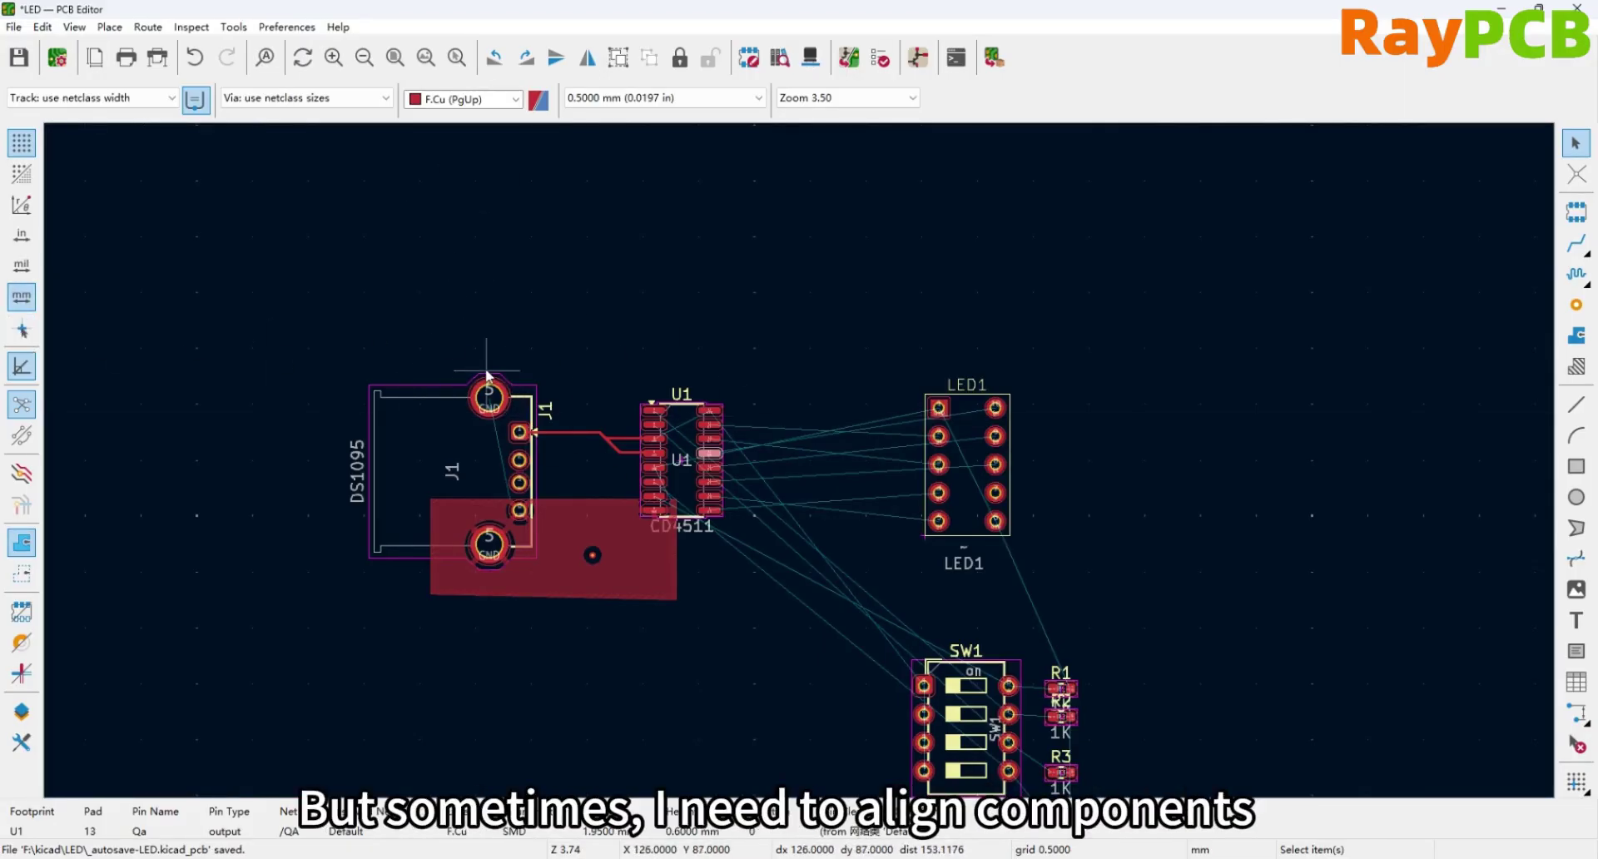
pyautogui.click(24, 332)
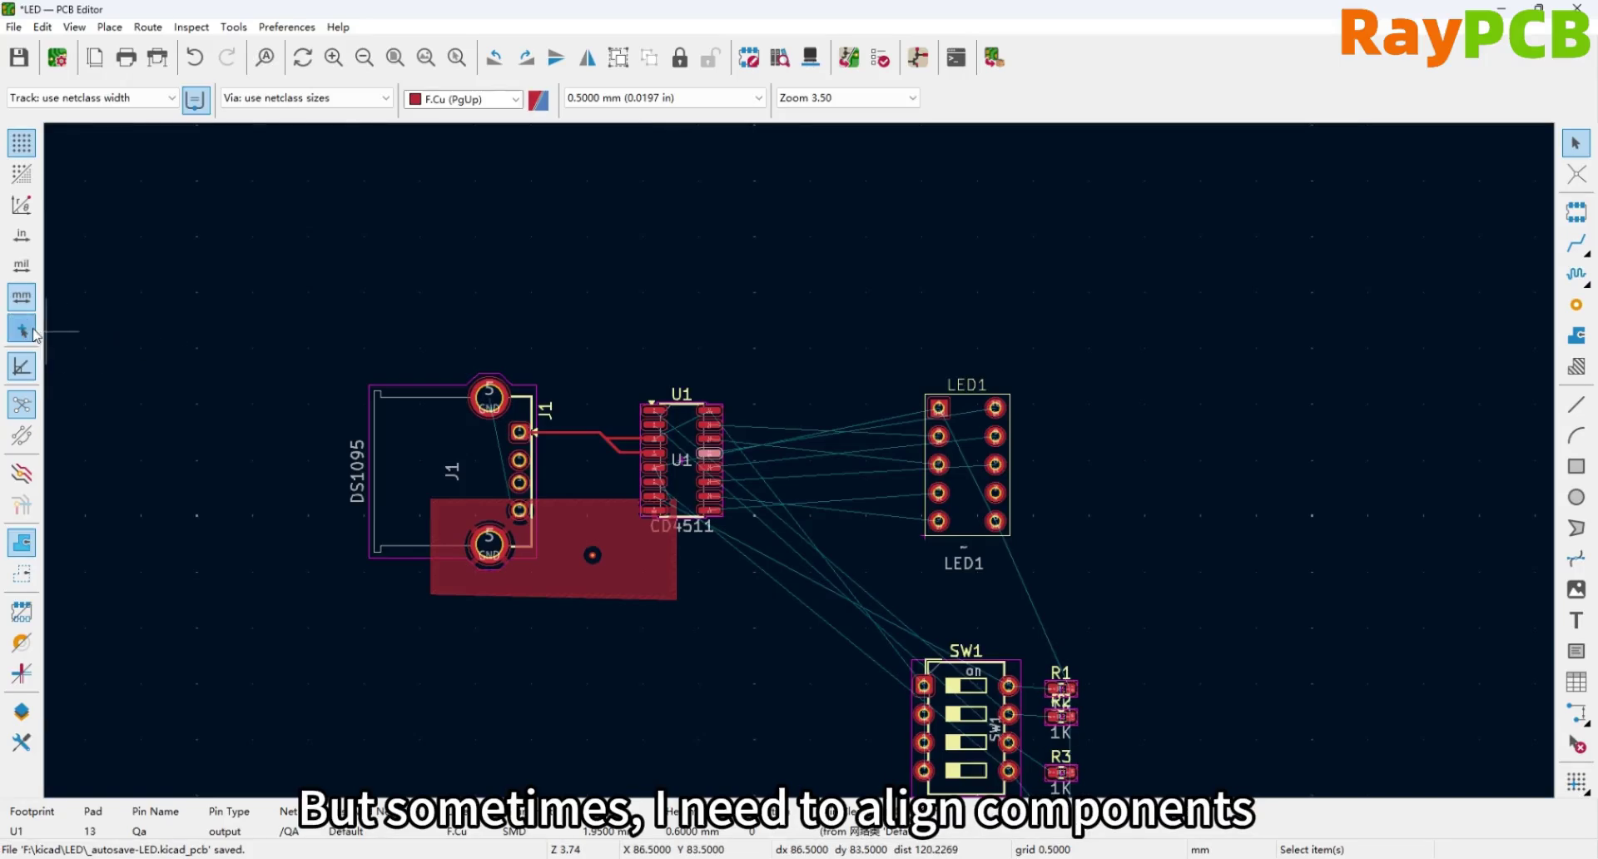
# Move LED1 with the full-window crosshair, placing its pad 1 at X 162.5, Y 92 mm.
pyautogui.scroll(2, 1019, 491)
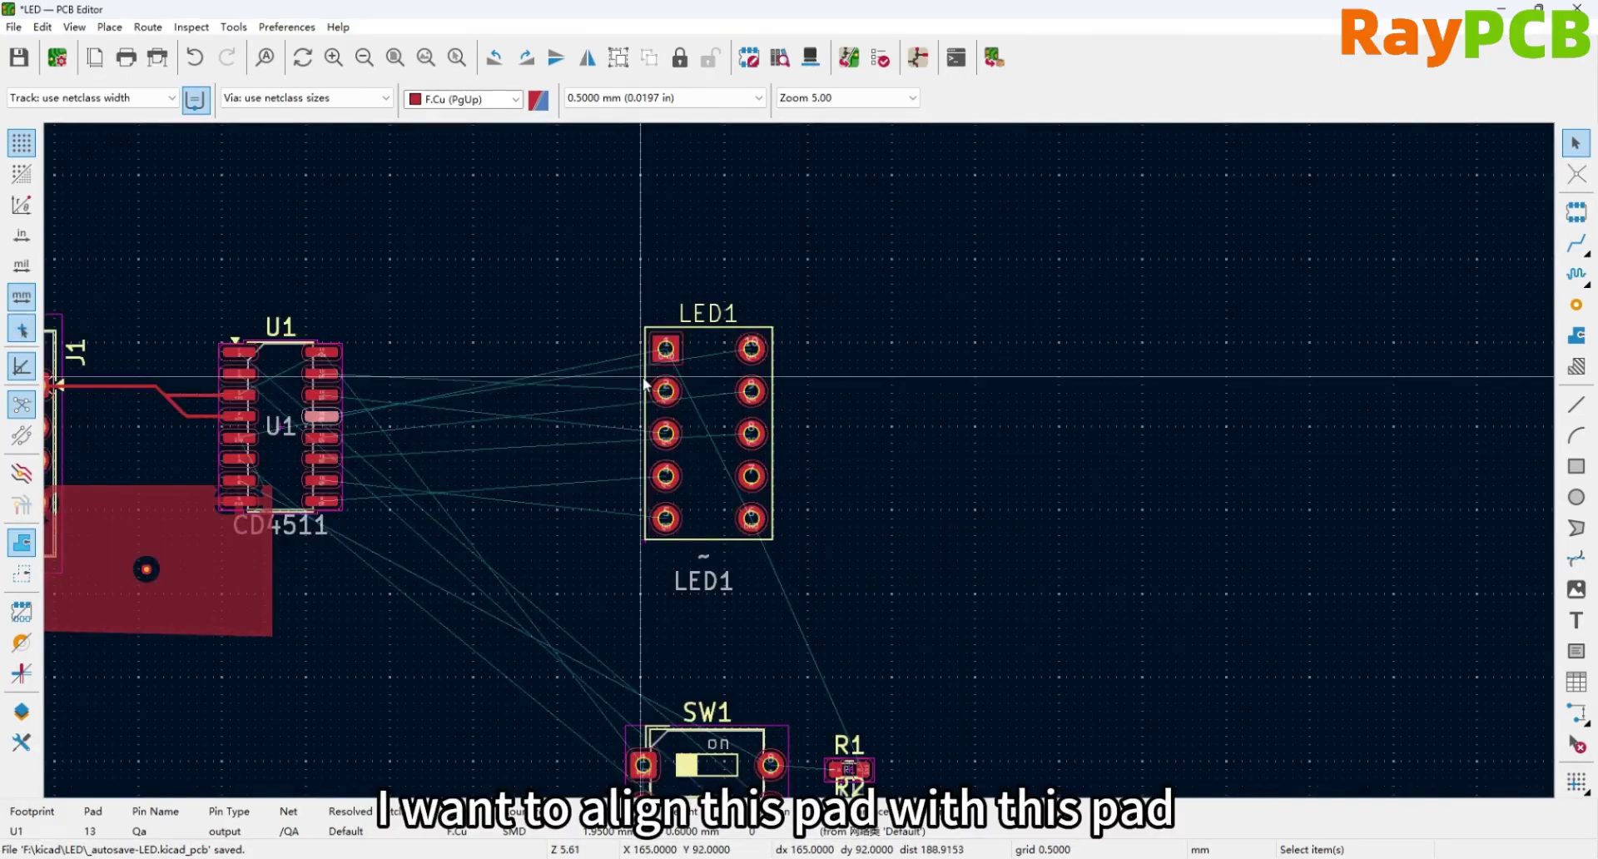
pyautogui.click(666, 350)
pyautogui.press('m')
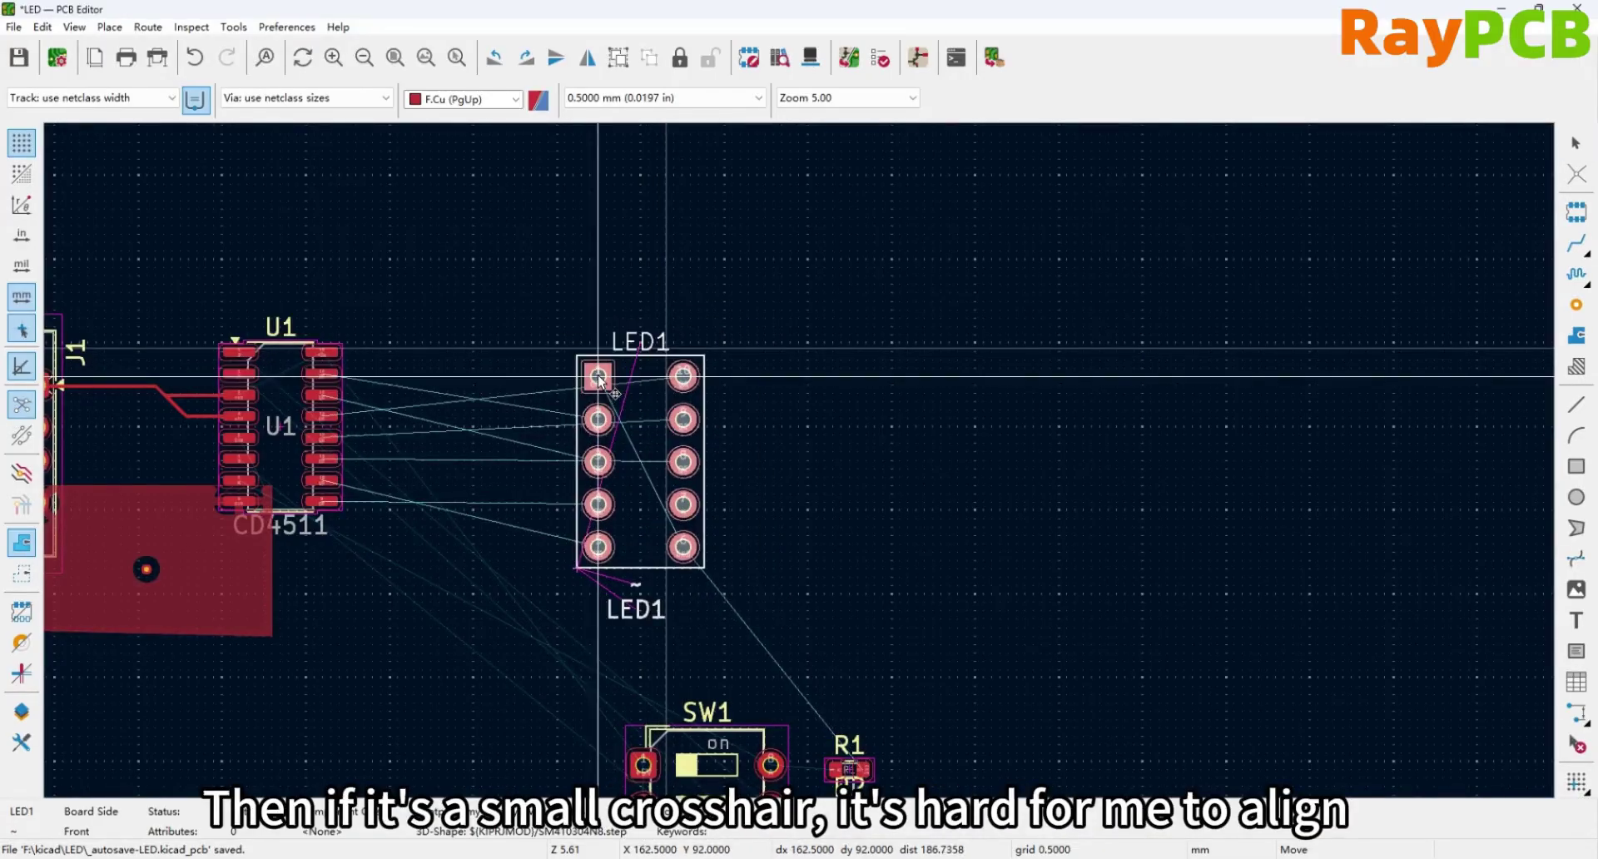
pyautogui.click(601, 379)
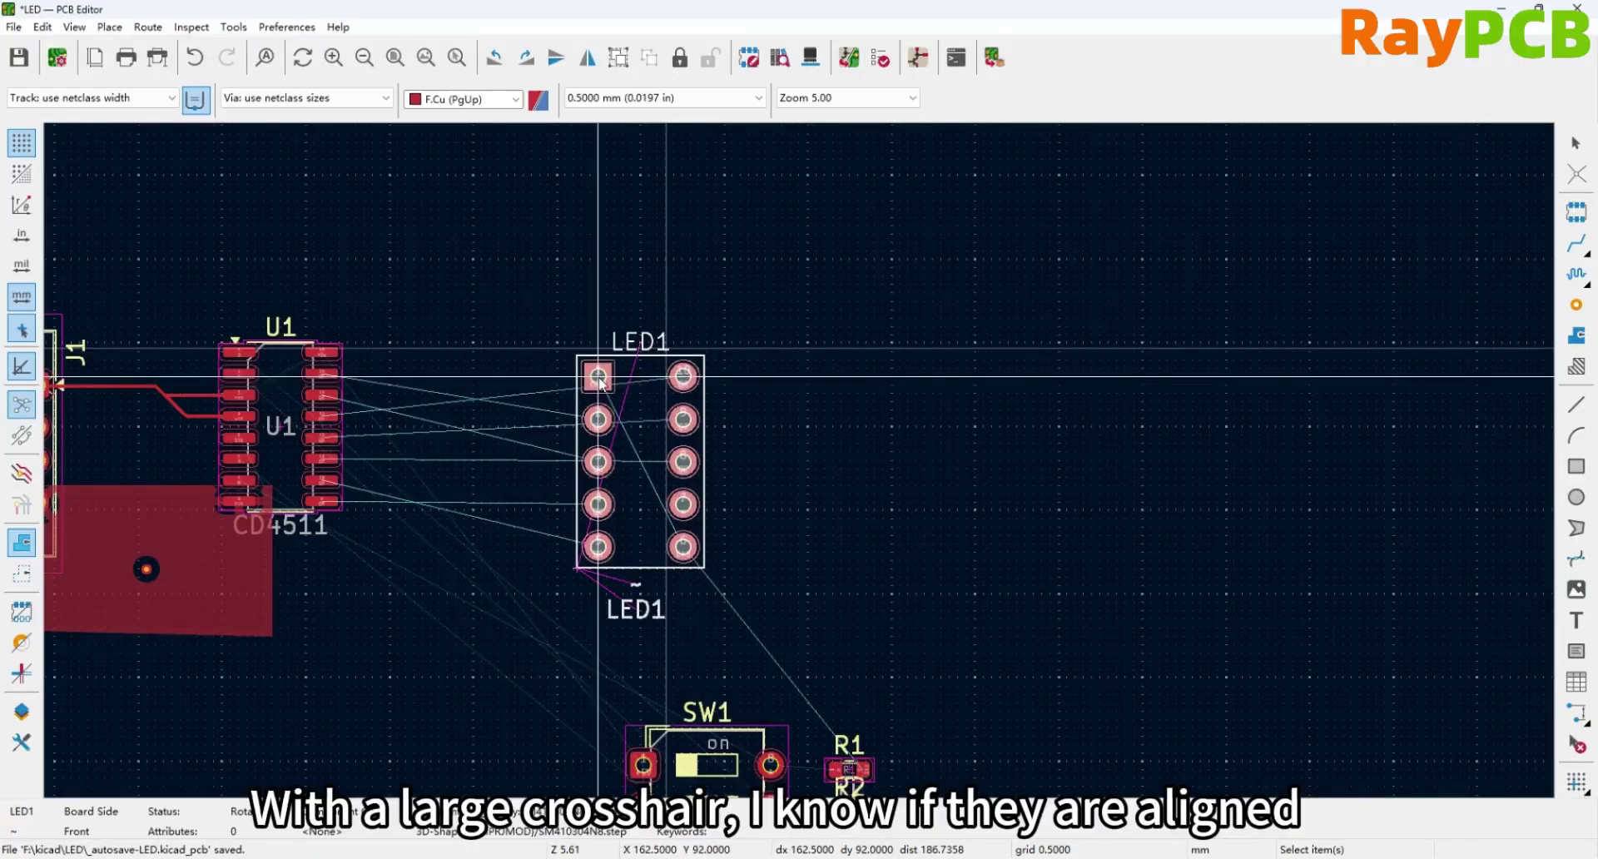
# Return to the small crosshair and move LED1 so its pad 1 sits at X 164.5, Y 91 mm.
pyautogui.click(21, 330)
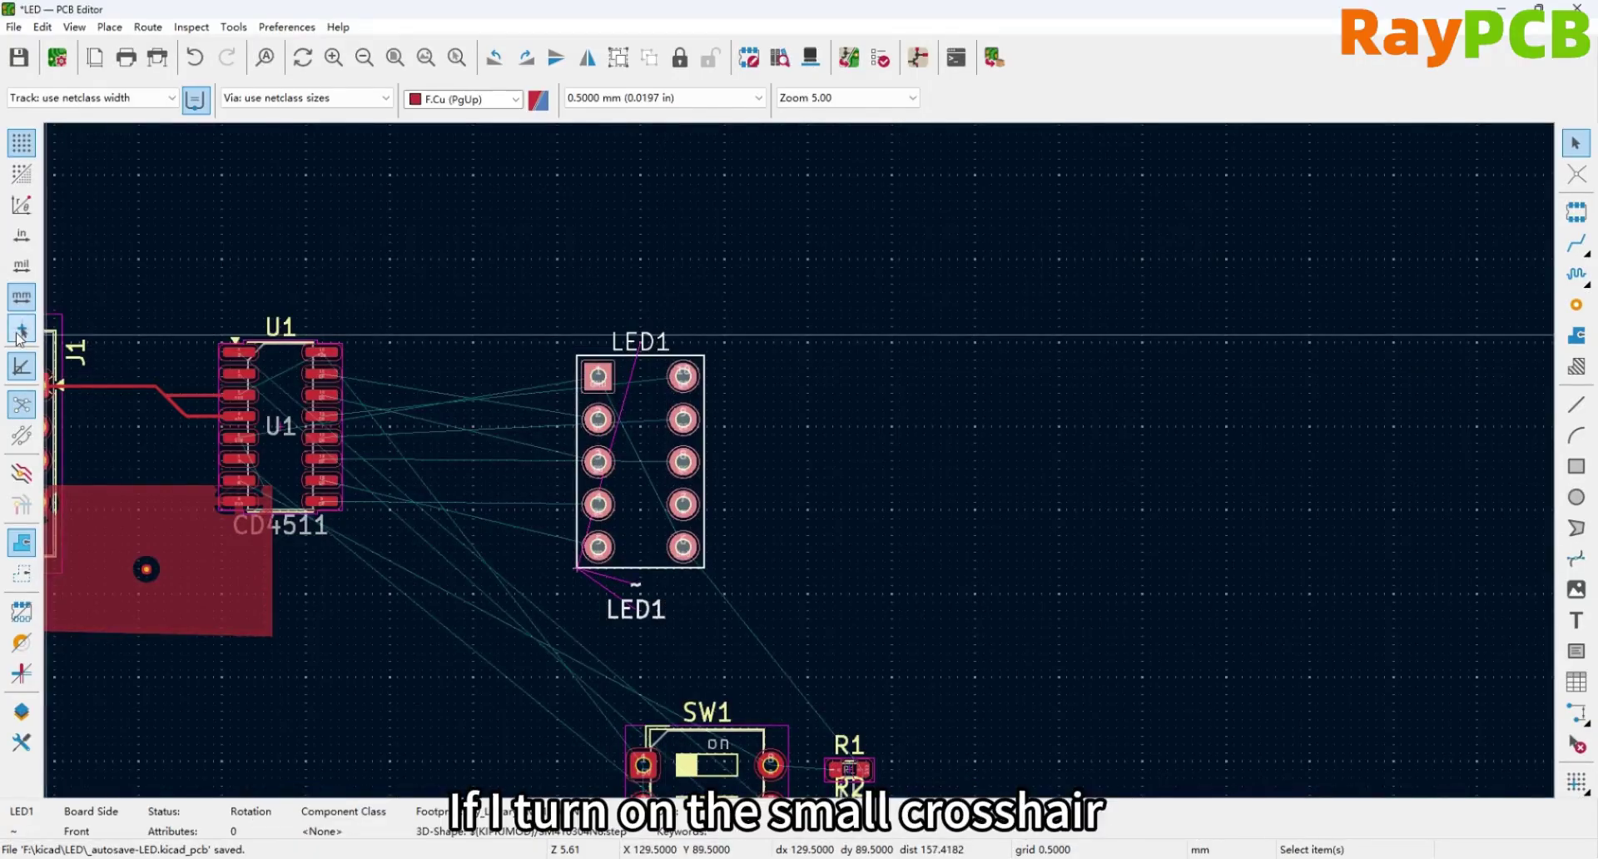
pyautogui.press('m')
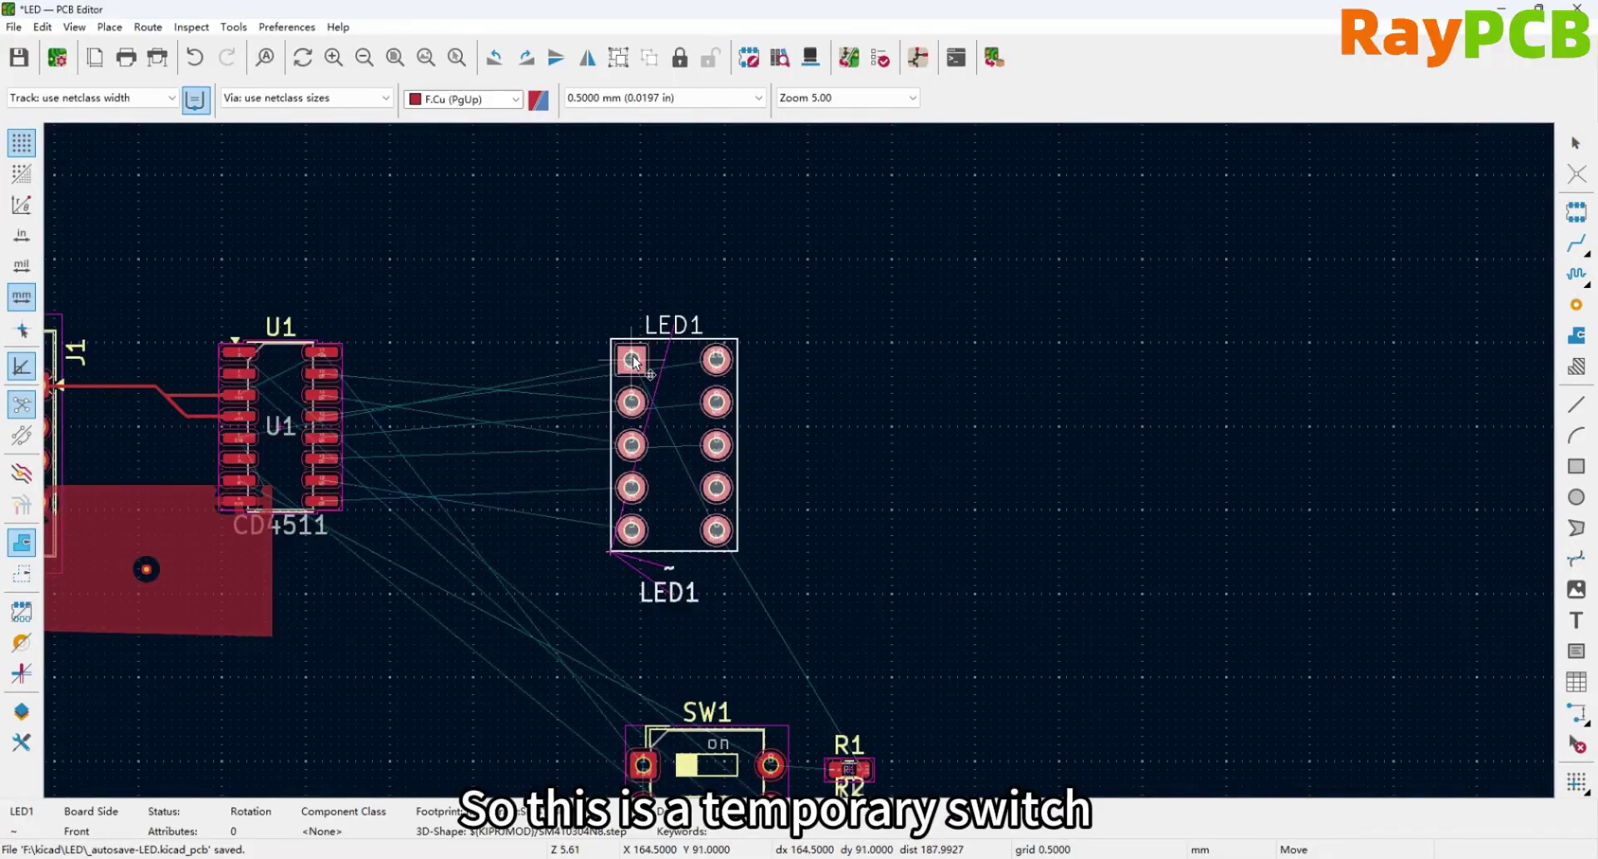
pyautogui.click(633, 360)
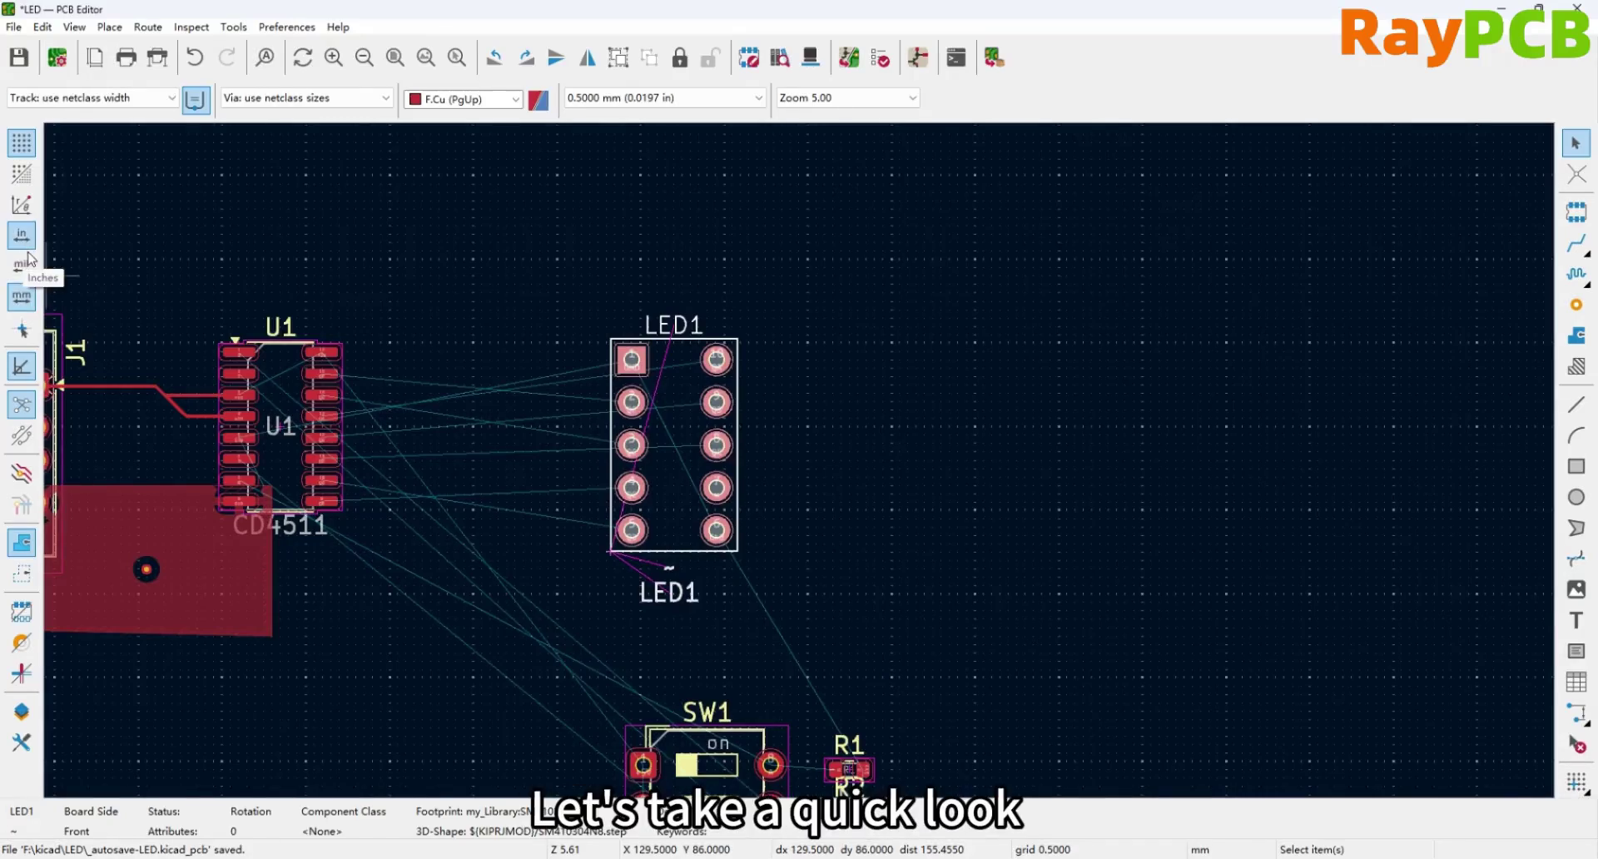
# Show LED1's properties, switch the units to mils, inches and back to millimetres, and hide the properties again.
pyautogui.click(23, 746)
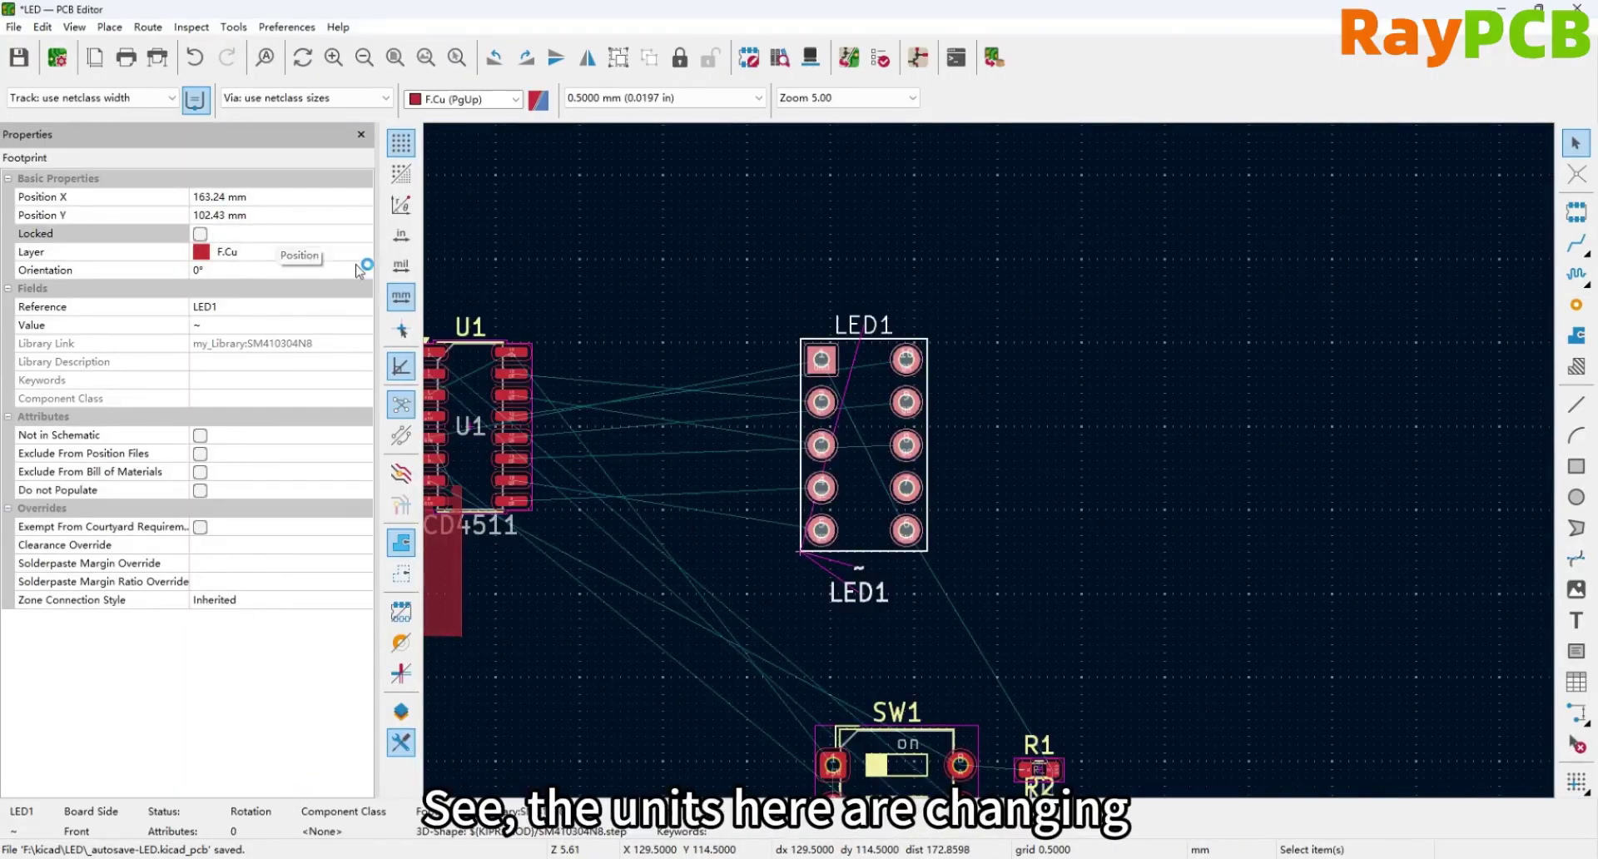
pyautogui.click(406, 268)
pyautogui.click(402, 241)
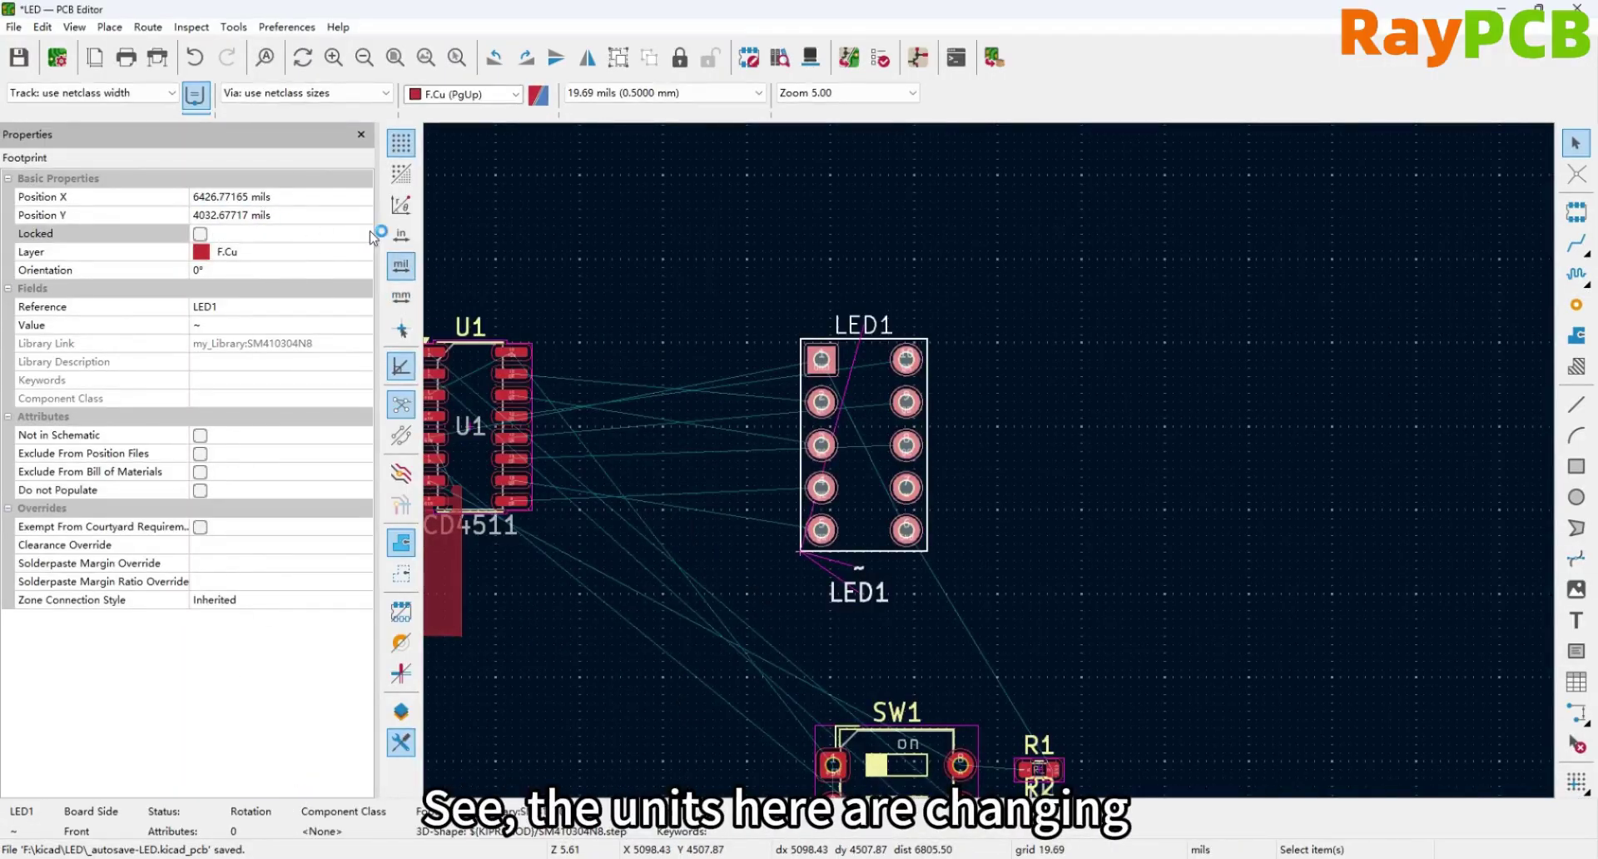
pyautogui.click(402, 296)
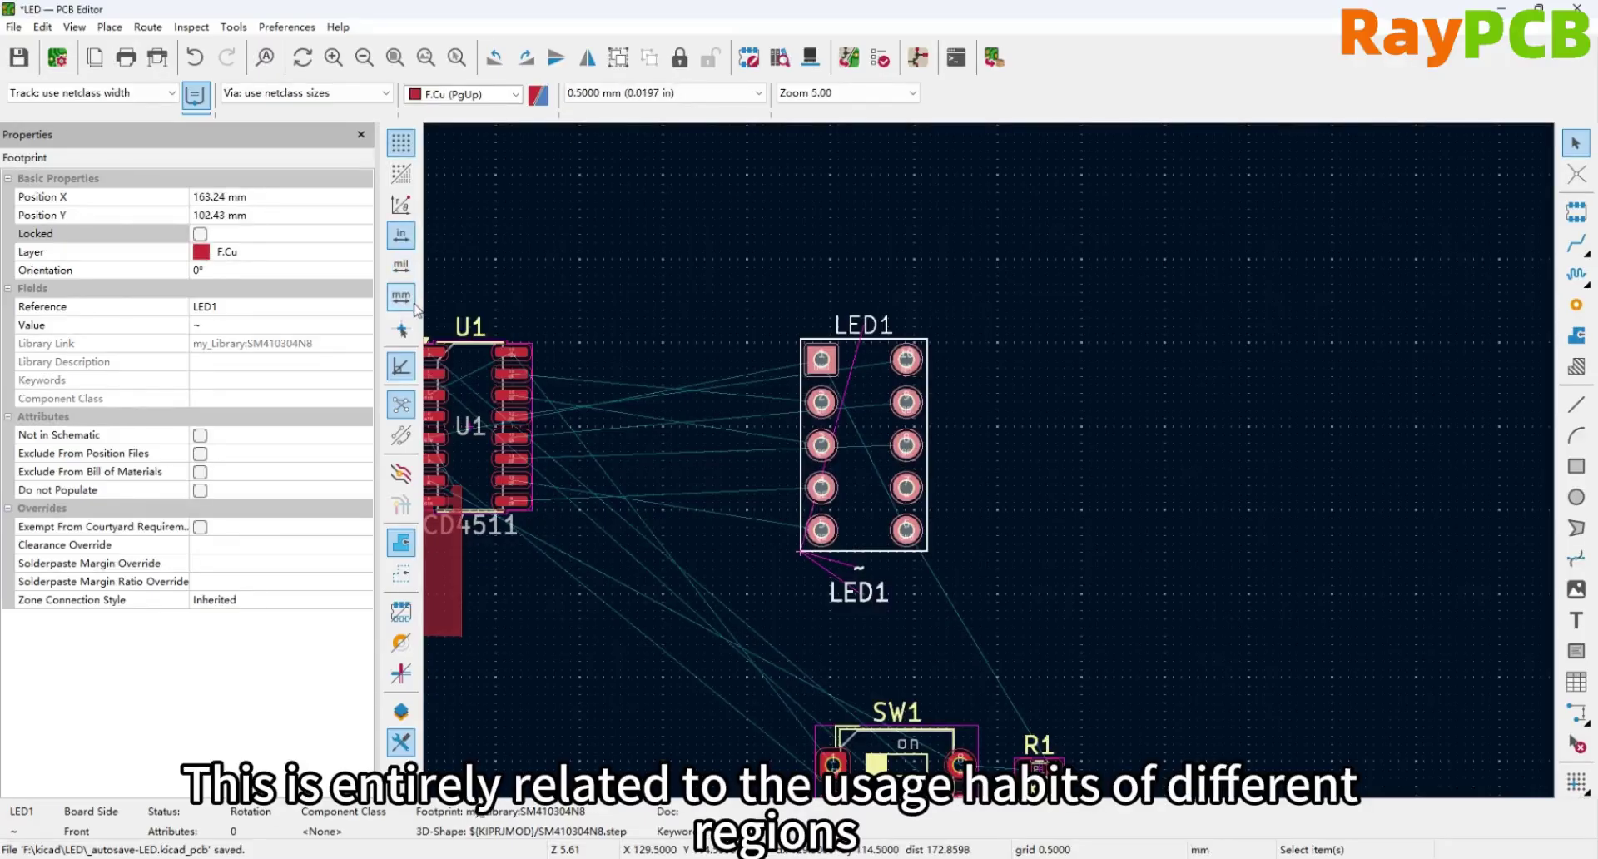
pyautogui.click(400, 740)
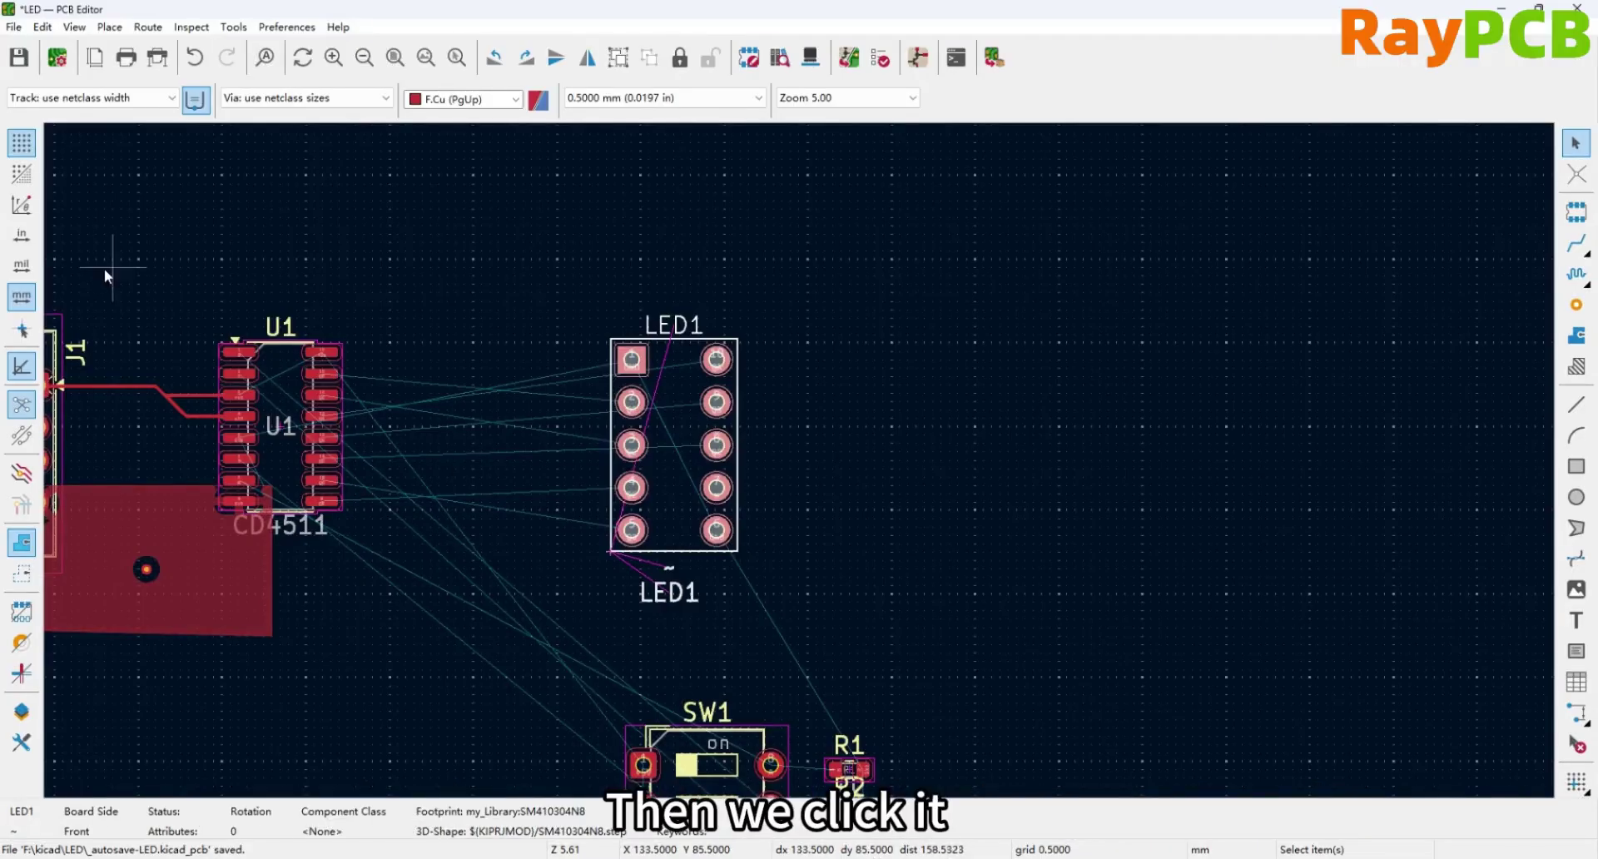
# Switch the coordinate display to polar and back to Cartesian XY.
pyautogui.click(29, 201)
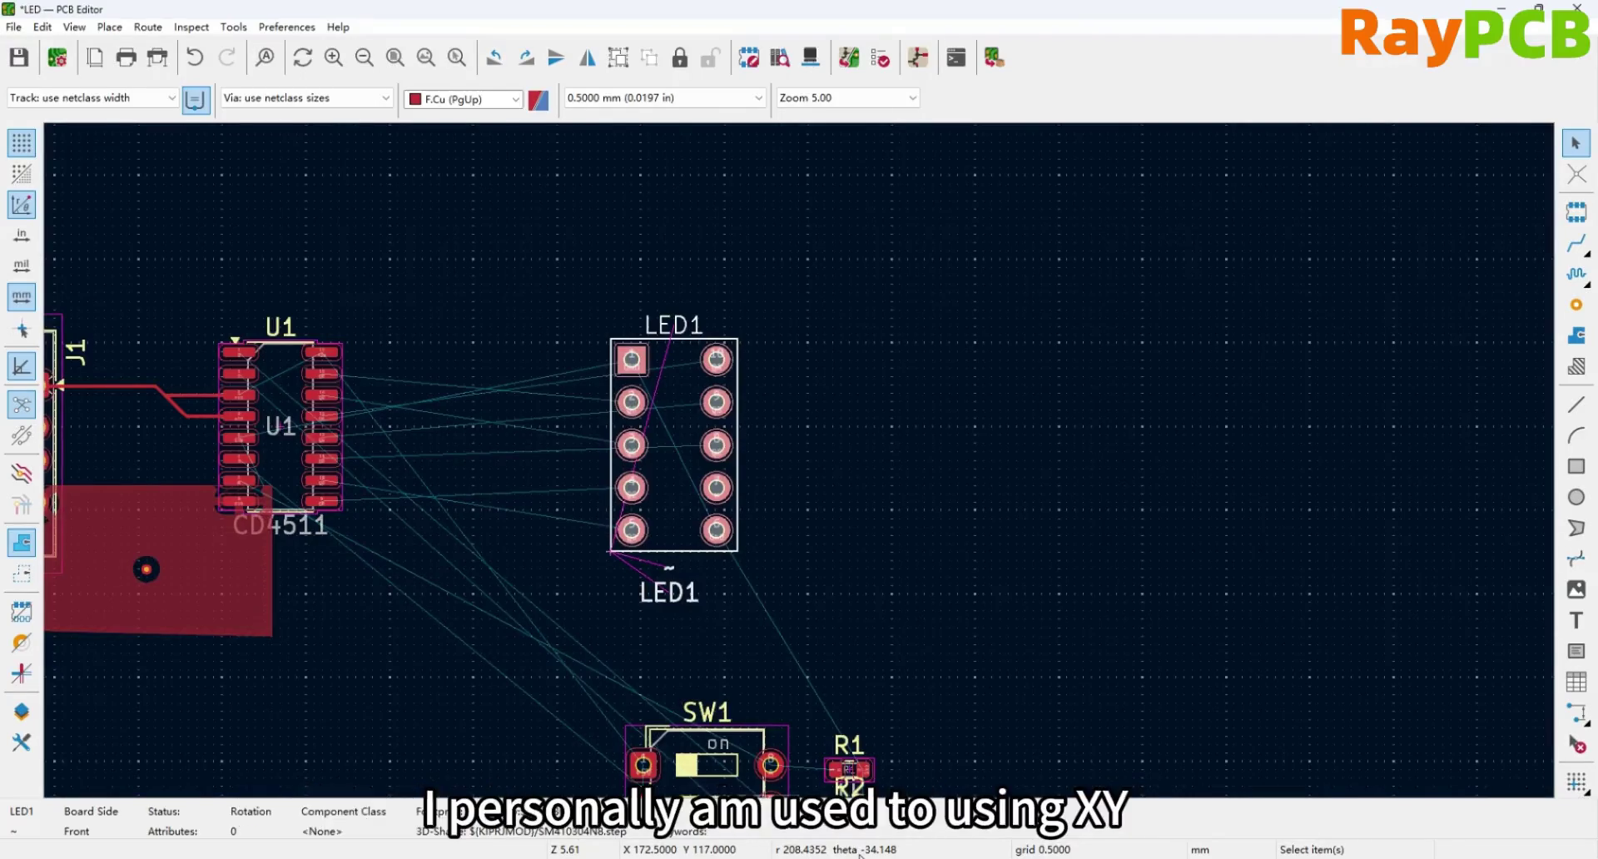
pyautogui.click(27, 206)
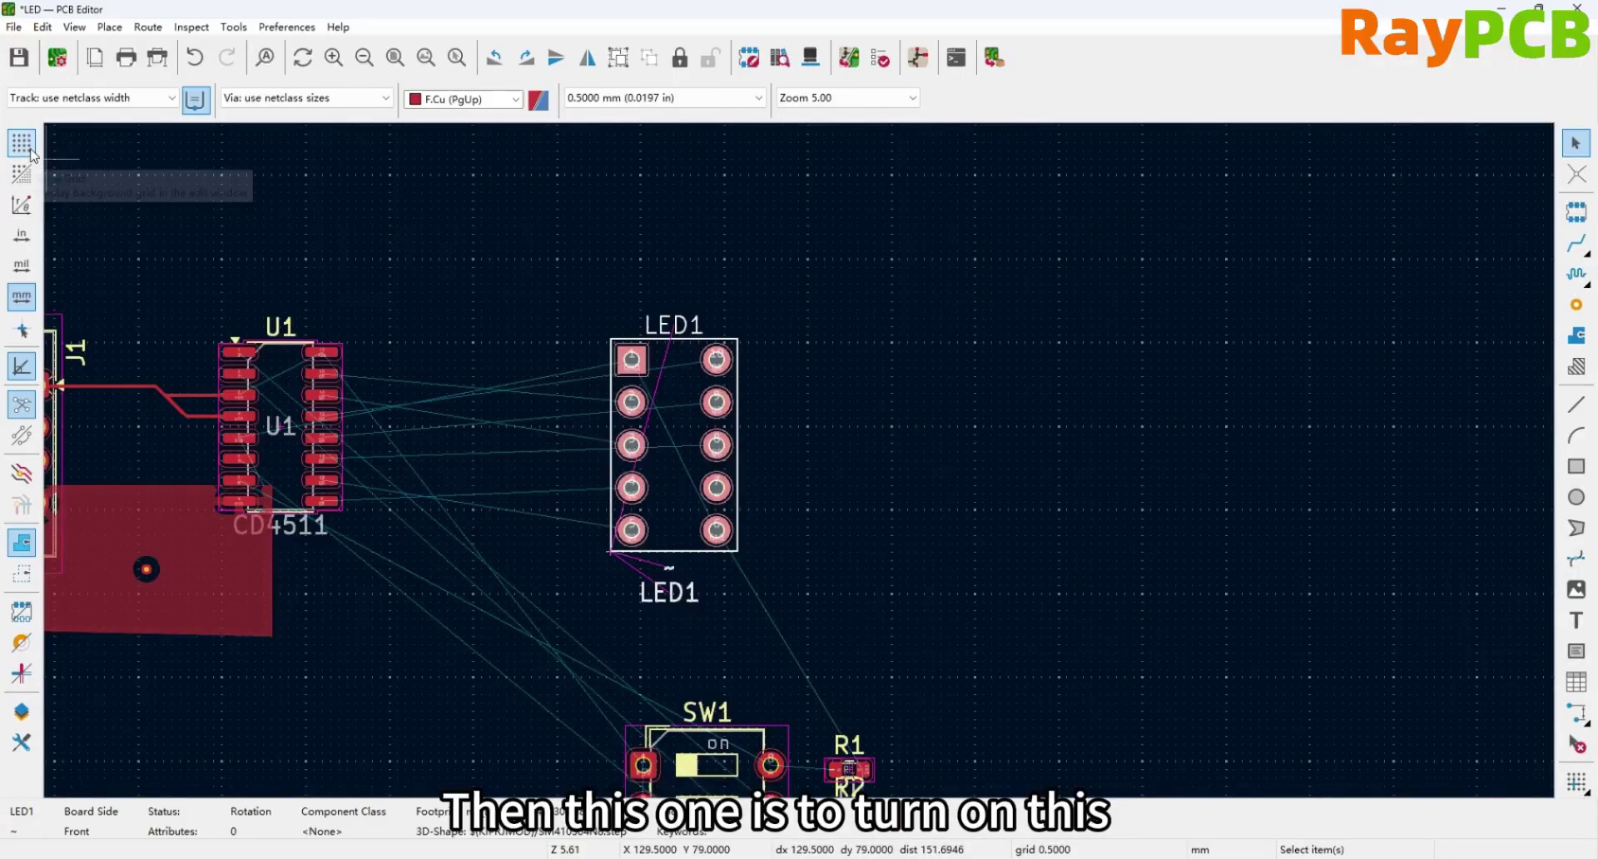
# Examine the background grid at different magnifications, hide it to compare the view, and show it again.
pyautogui.scroll(4, 801, 457)
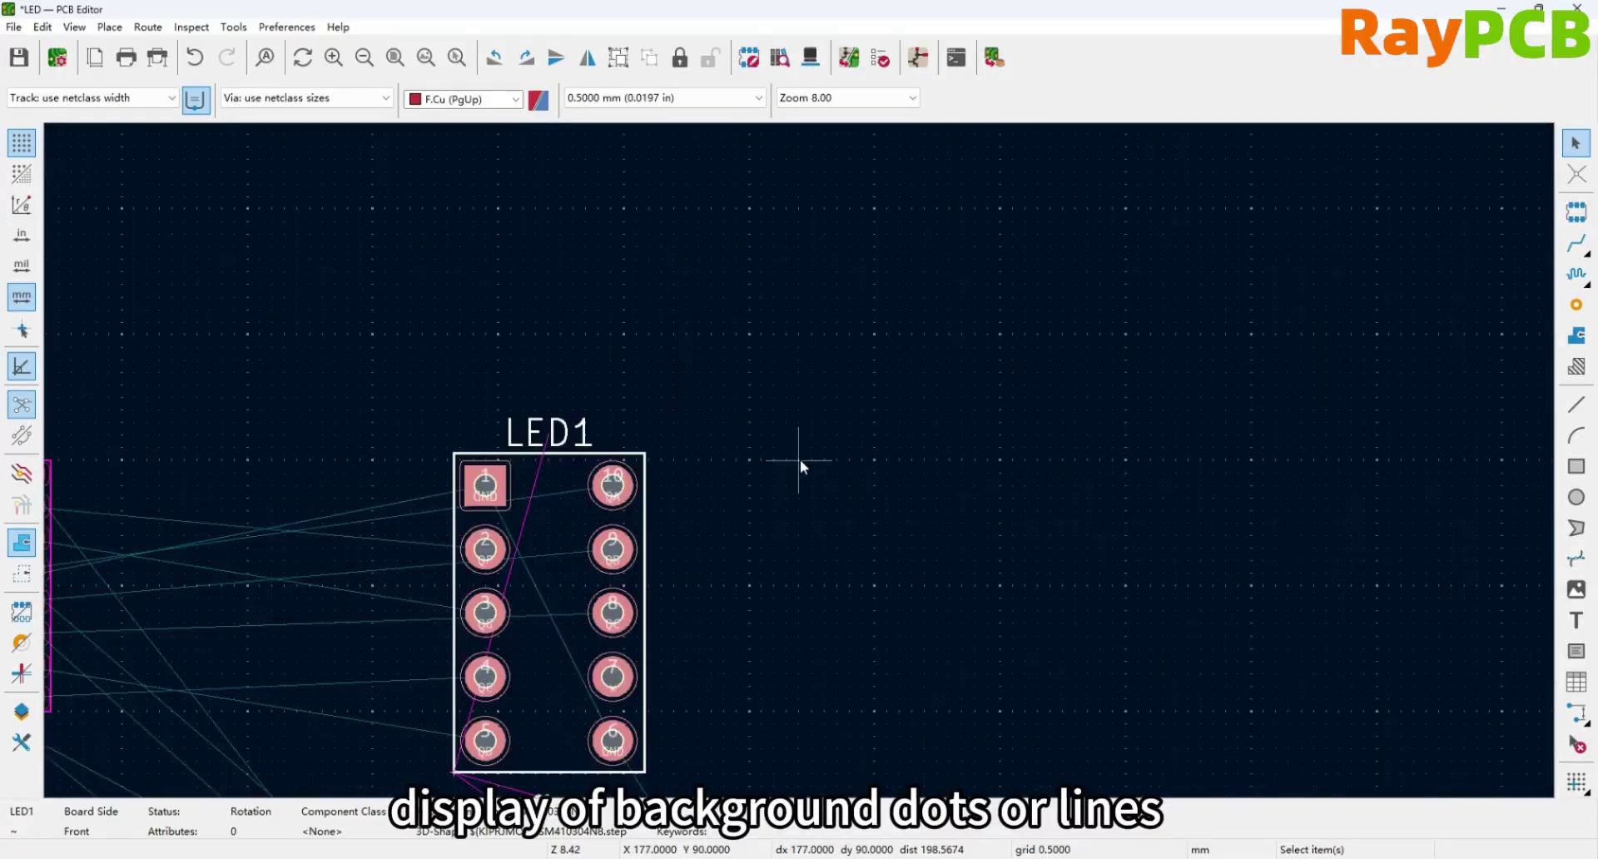
pyautogui.scroll(-2, 799, 461)
pyautogui.scroll(-2, 797, 461)
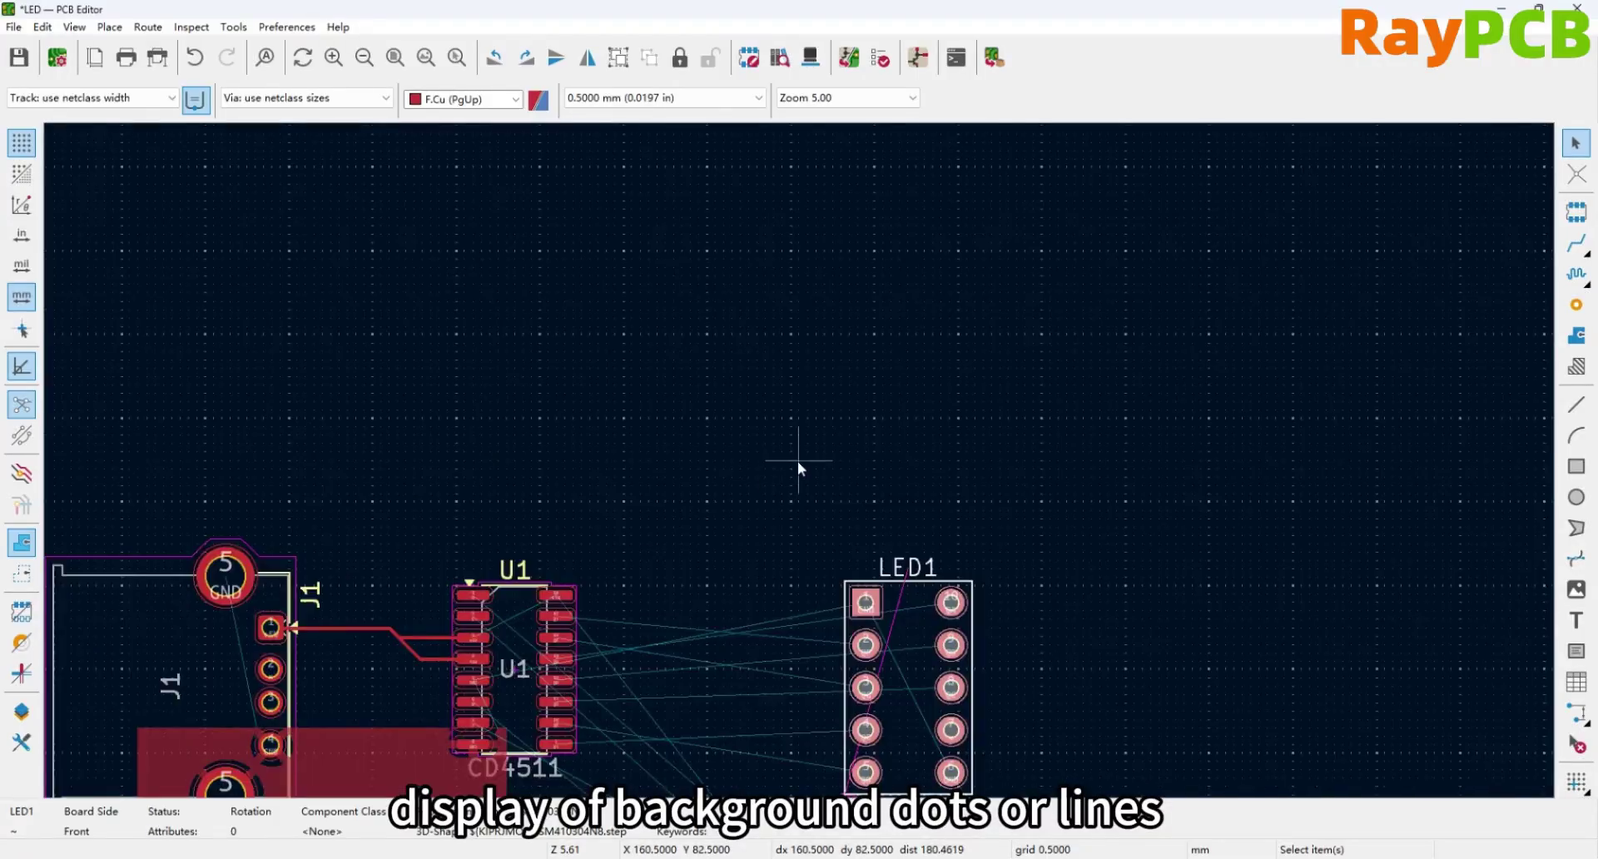
pyautogui.click(22, 143)
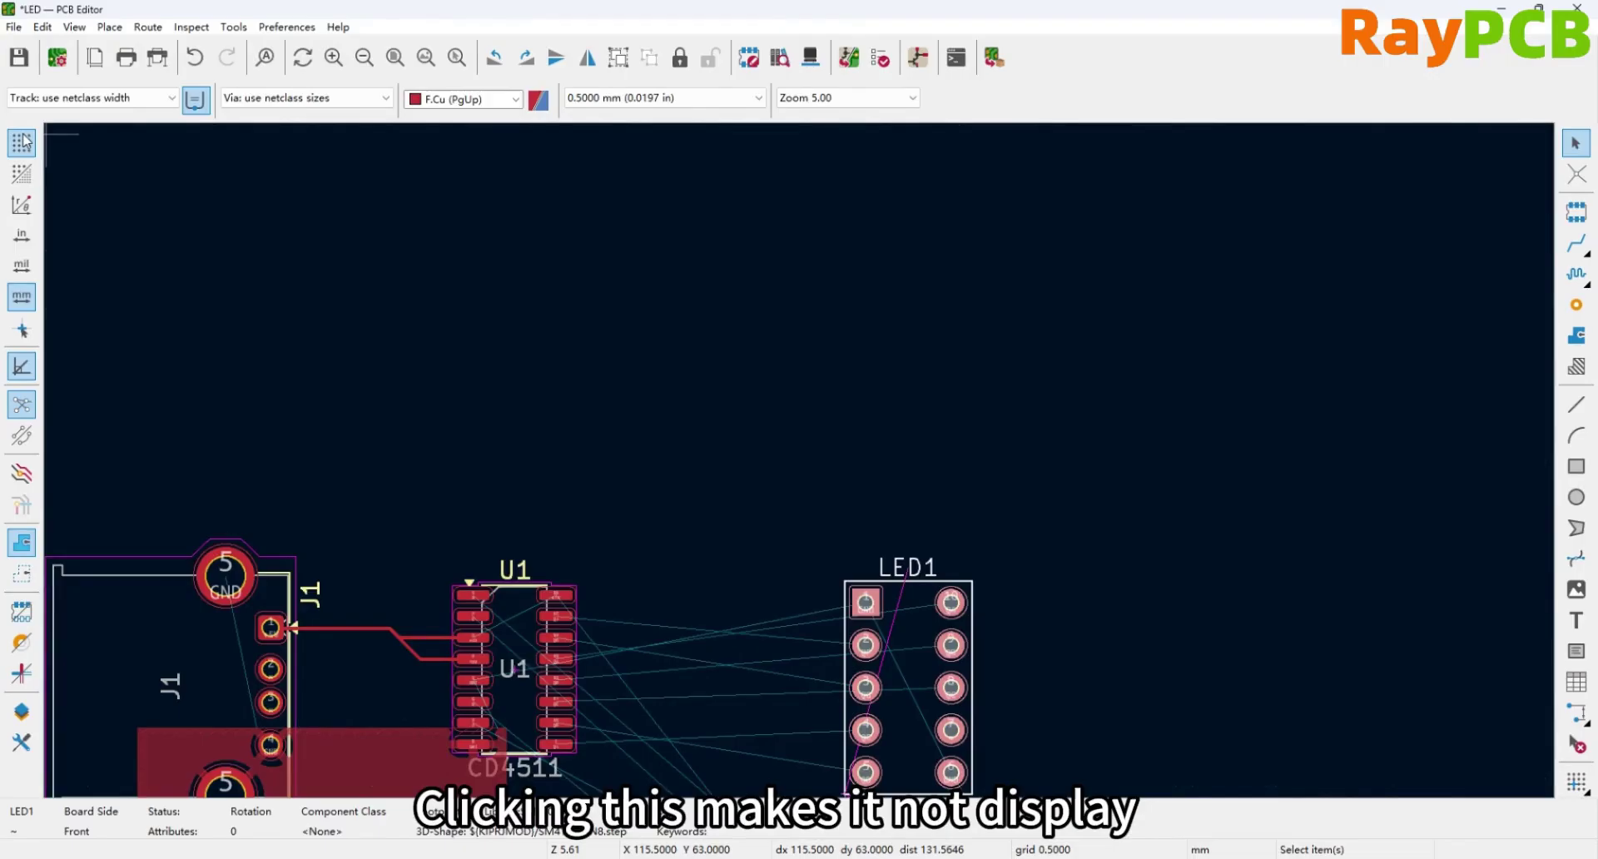
pyautogui.scroll(-1, 984, 684)
pyautogui.scroll(2, 716, 422)
pyautogui.scroll(-1, 799, 461)
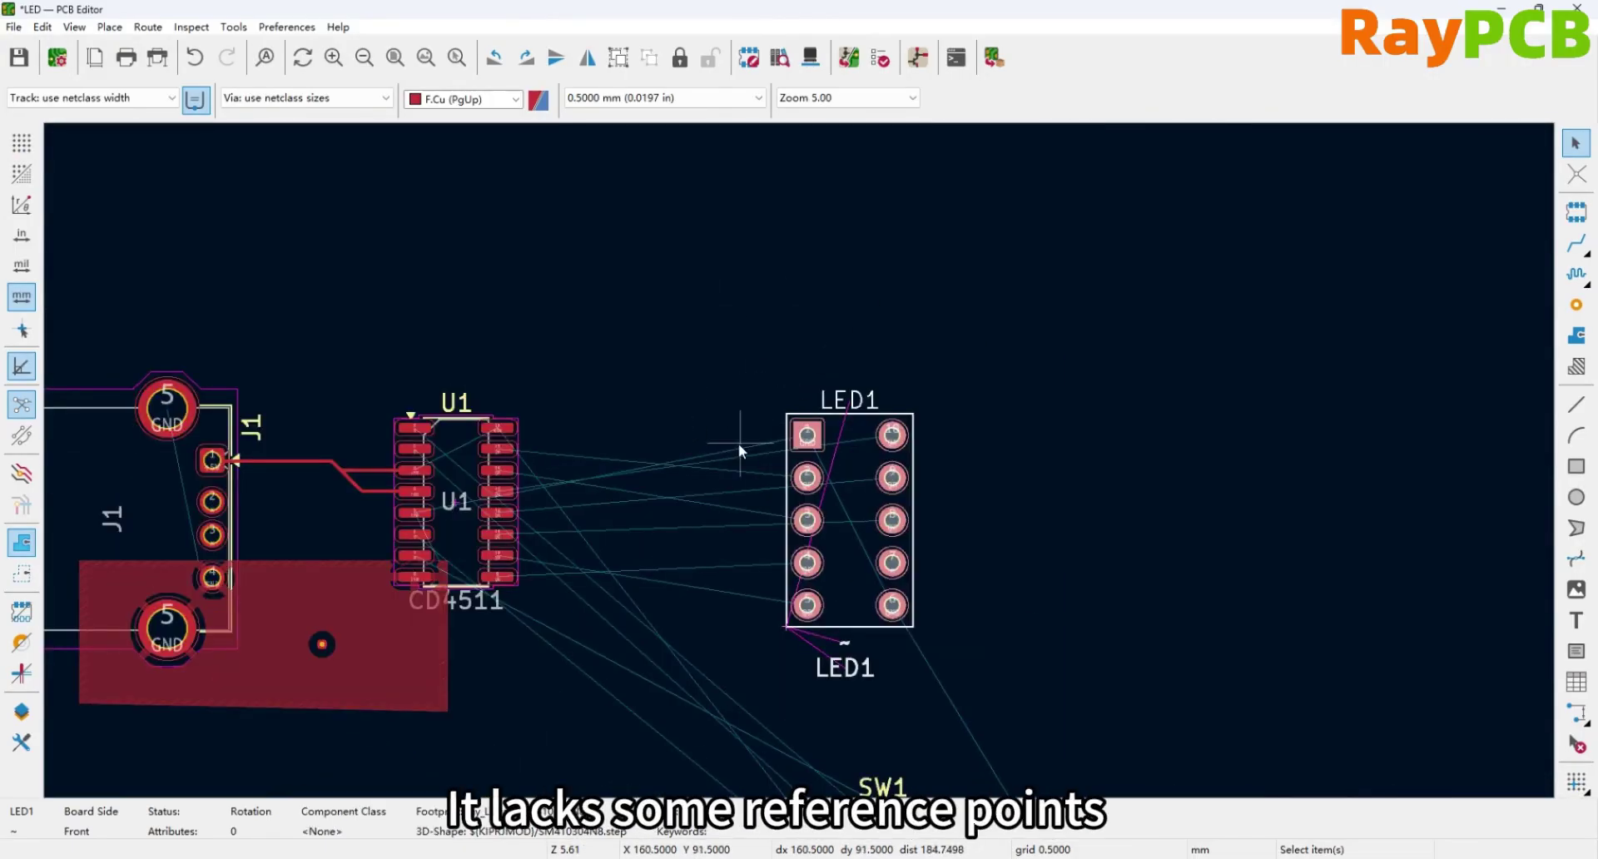
pyautogui.click(22, 144)
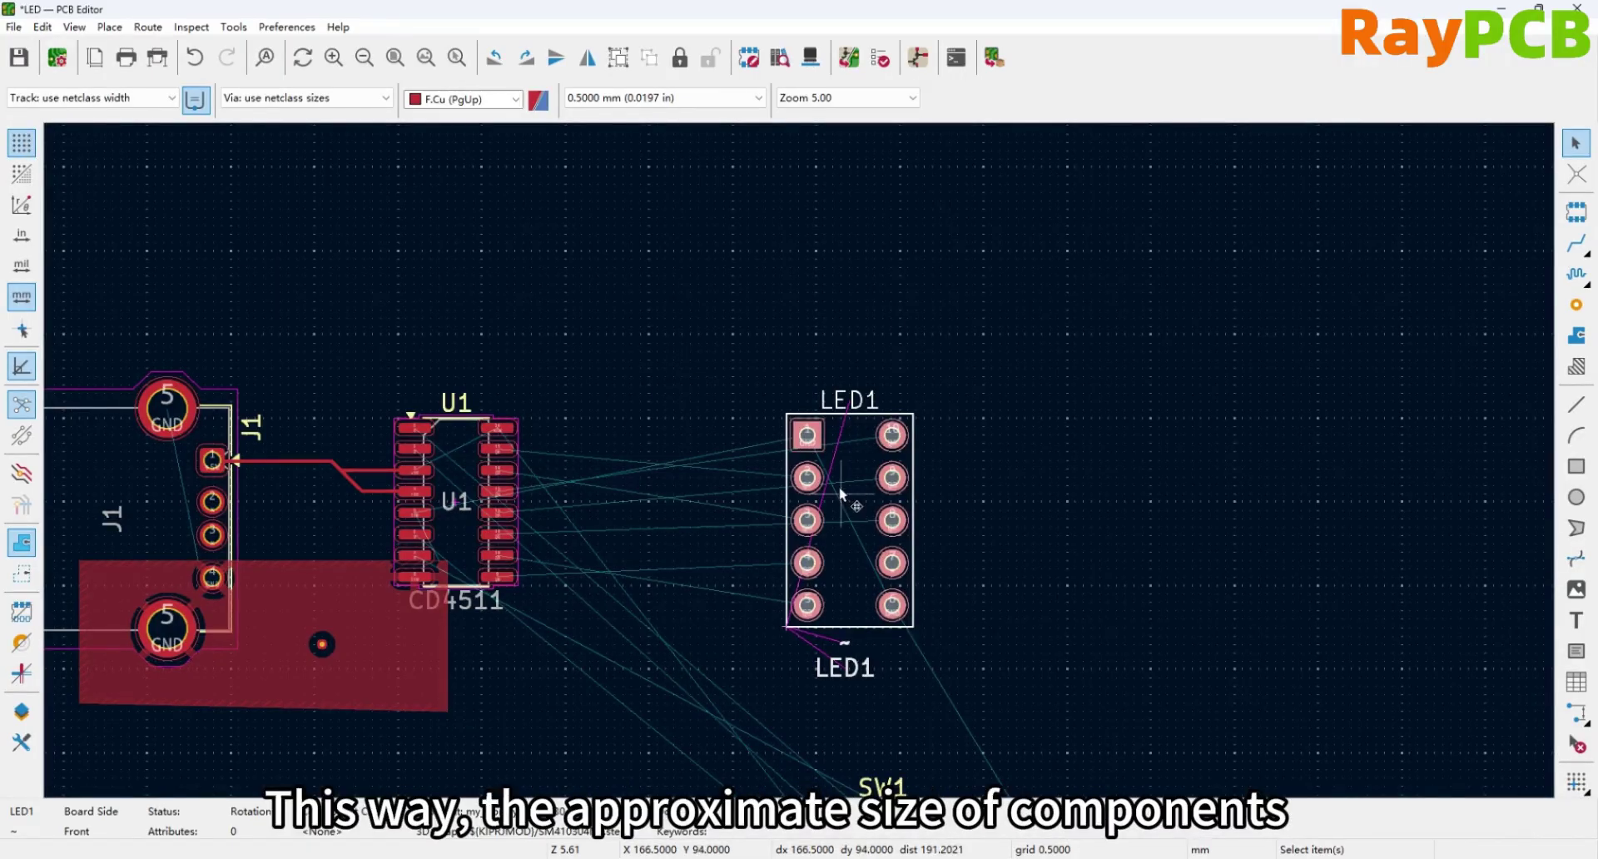